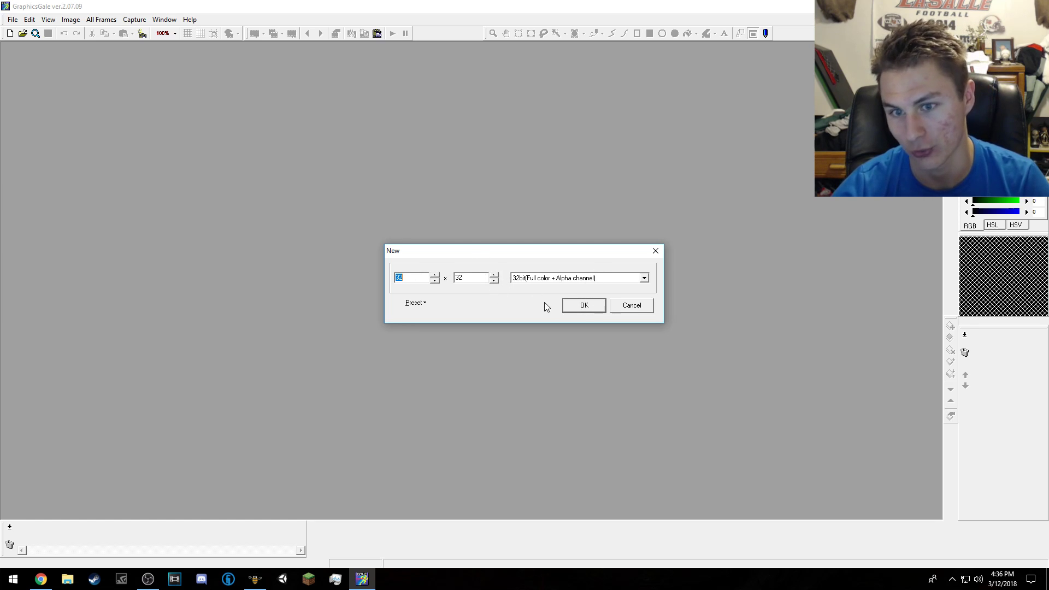
- Create a new 32 x 32 image in 32bit (Full color + Alpha channel) and move its window to the middle of the workspace
click(591, 308)
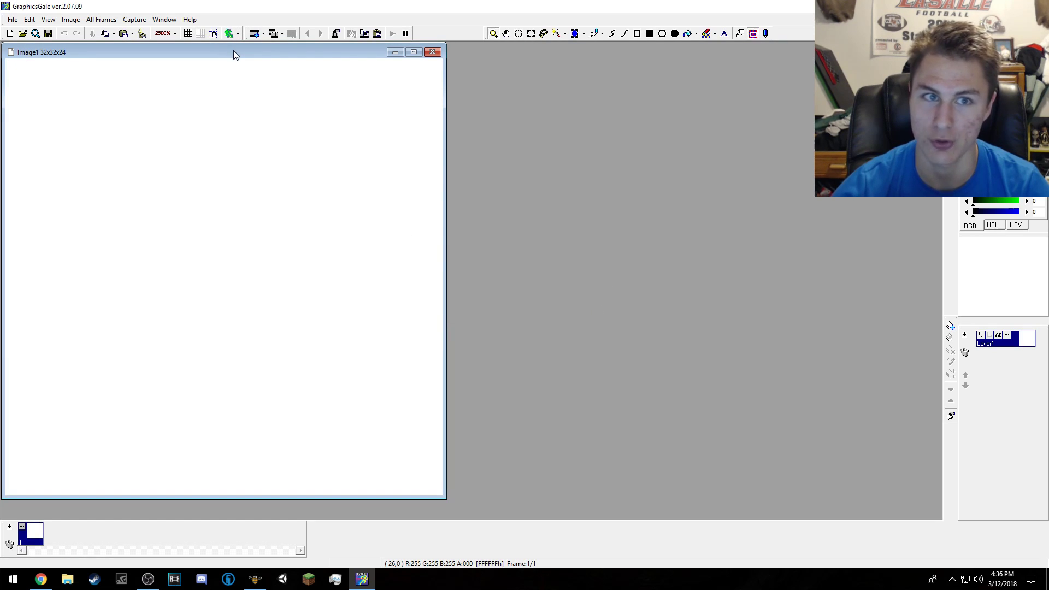
drag(234, 50, 438, 59)
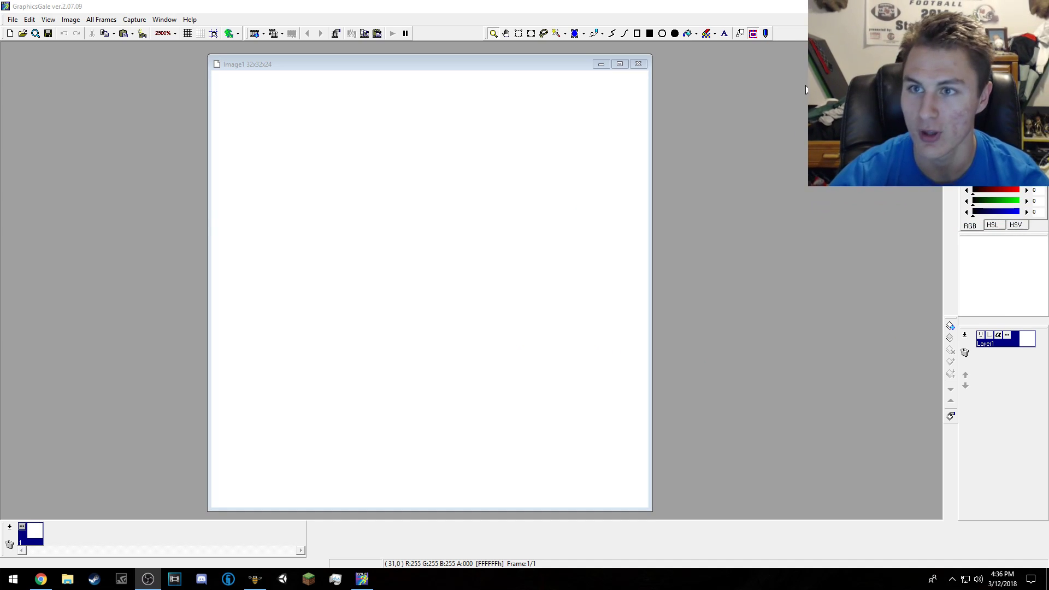
key(alt+Tab)
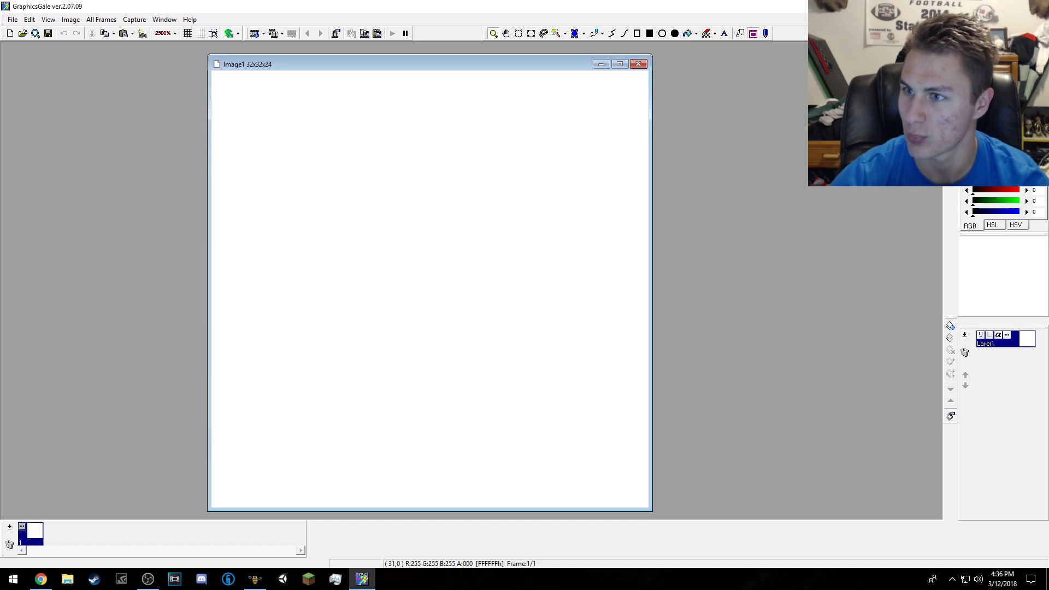
- Choose a mint-green drawing colour and set its HSL saturation to 68
click(995, 167)
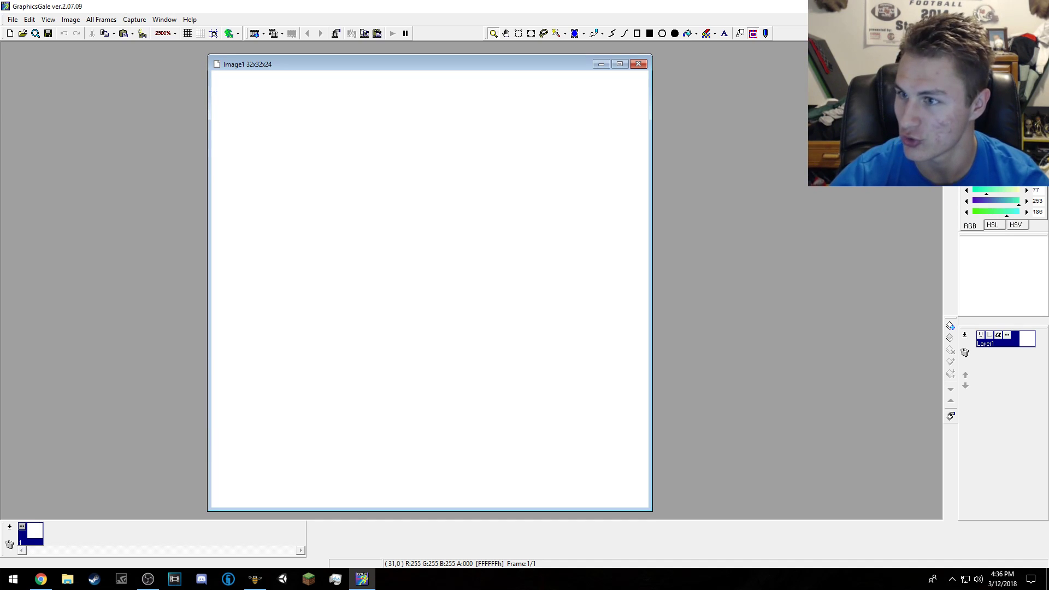
click(1001, 227)
click(1022, 226)
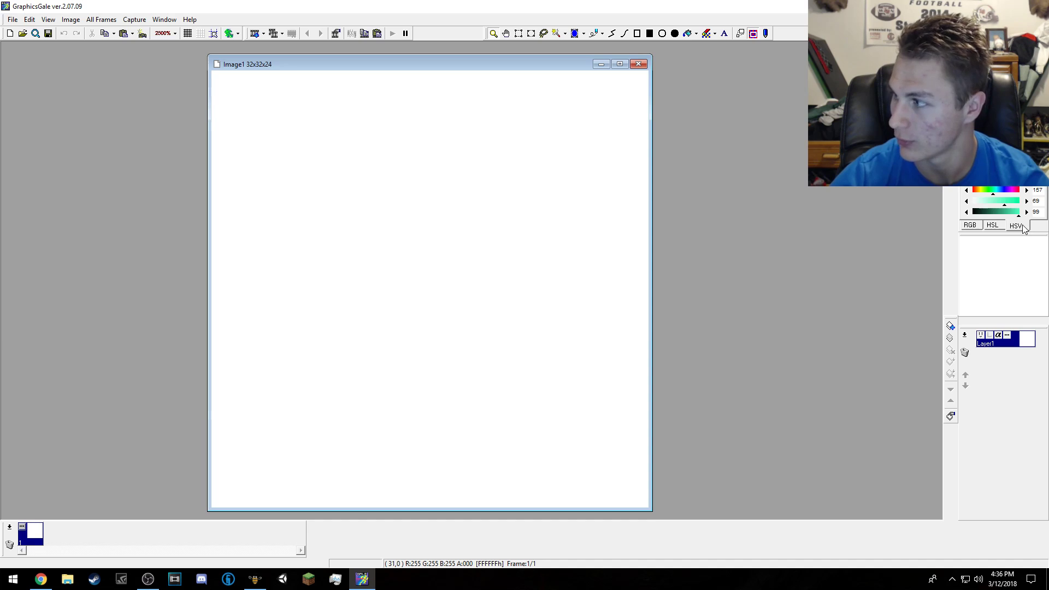
click(992, 225)
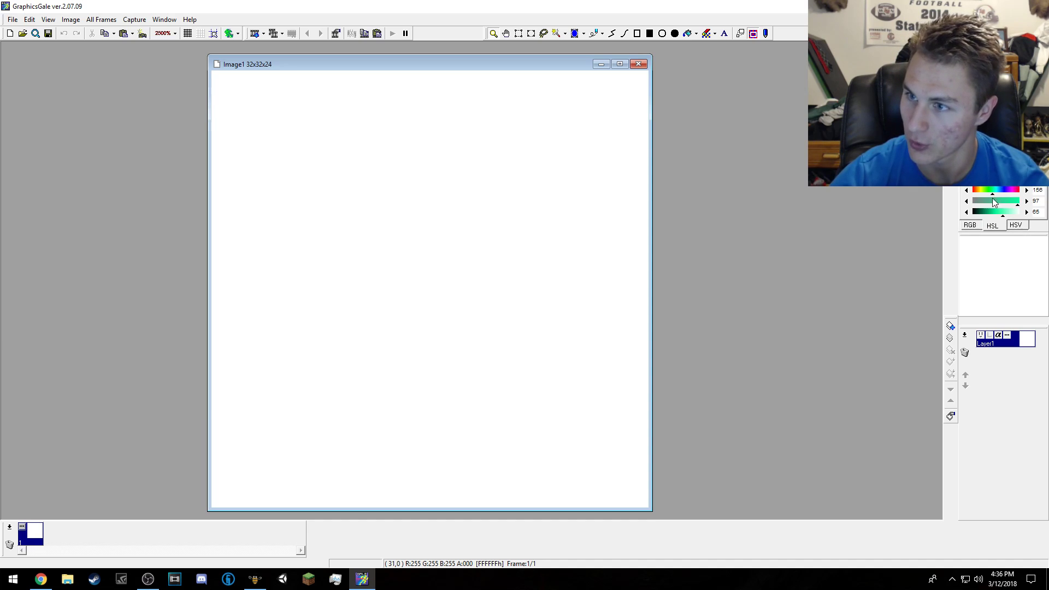
drag(989, 204, 987, 204)
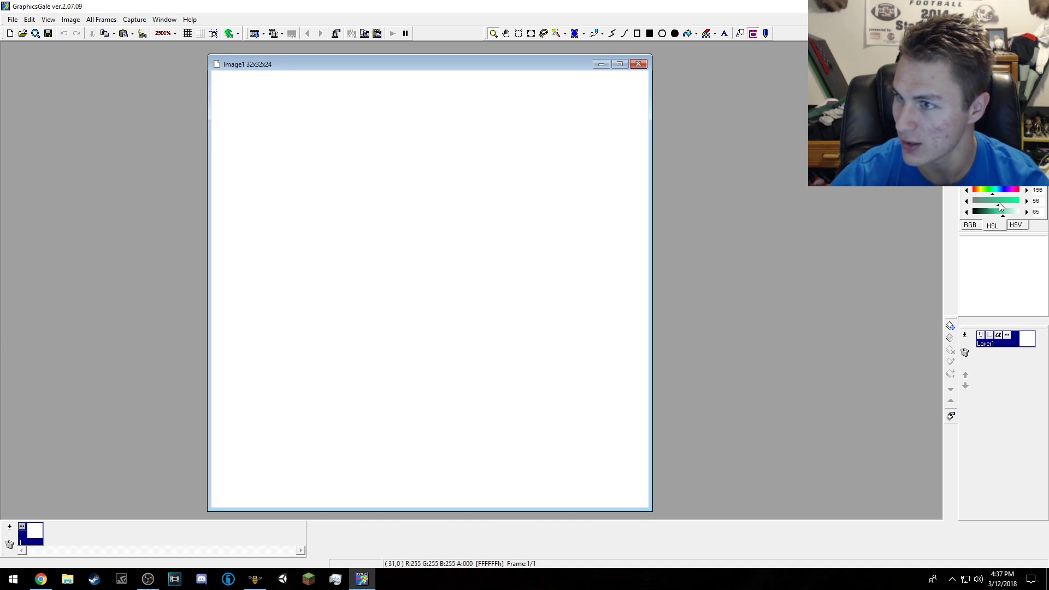
drag(993, 206, 1004, 206)
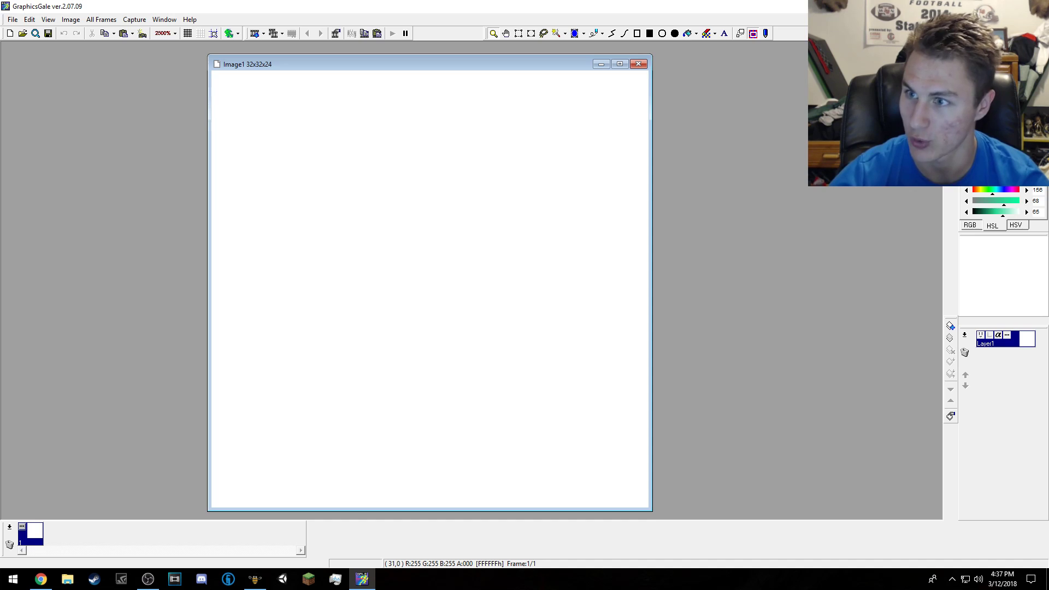
- Fill the entire blank canvas with the mint-green colour
click(585, 204)
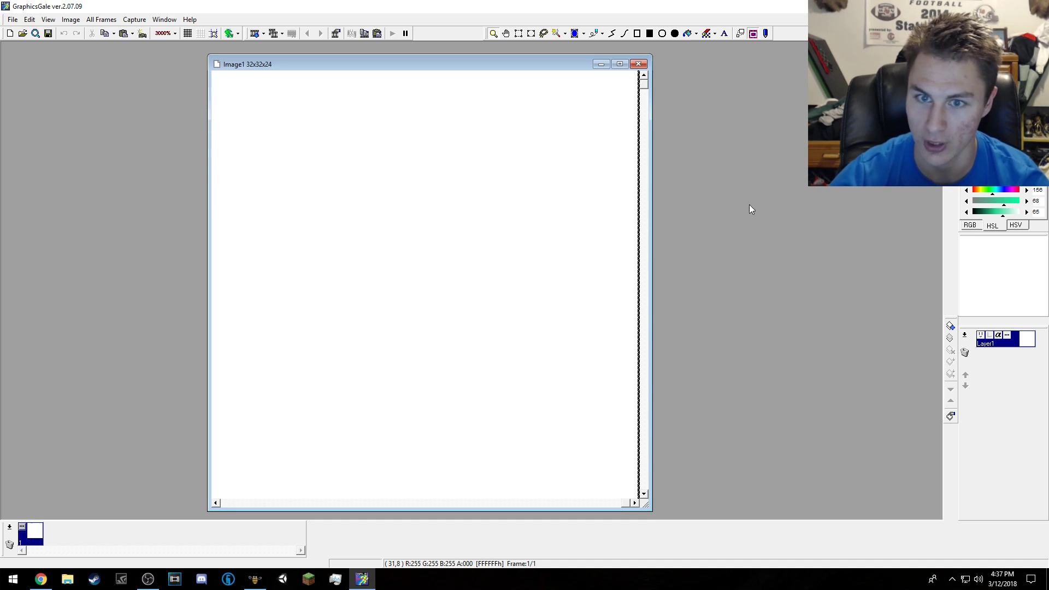
click(492, 35)
right_click(424, 225)
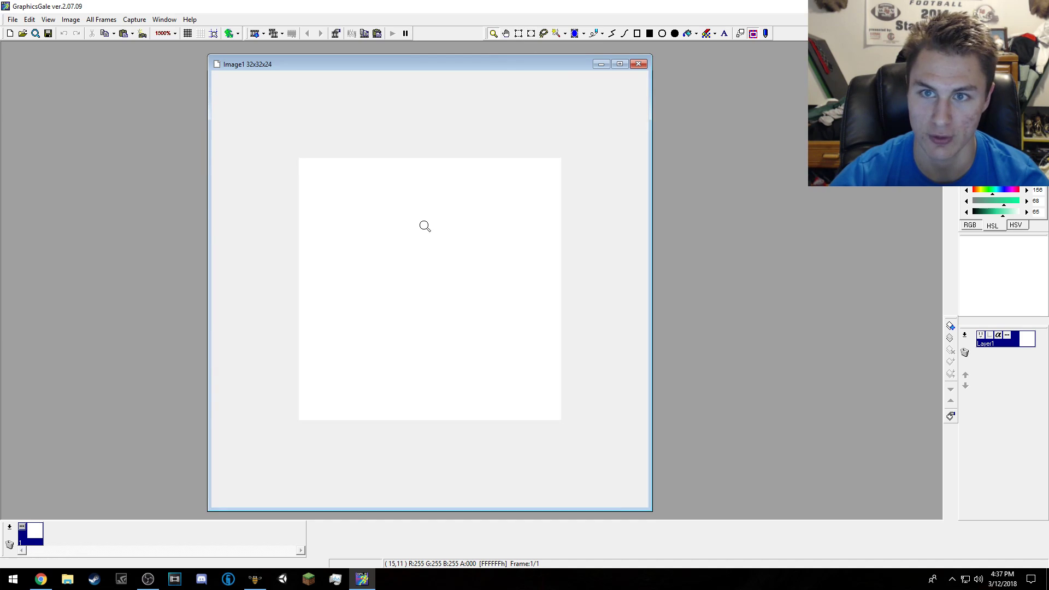
click(425, 225)
click(425, 221)
right_click(426, 215)
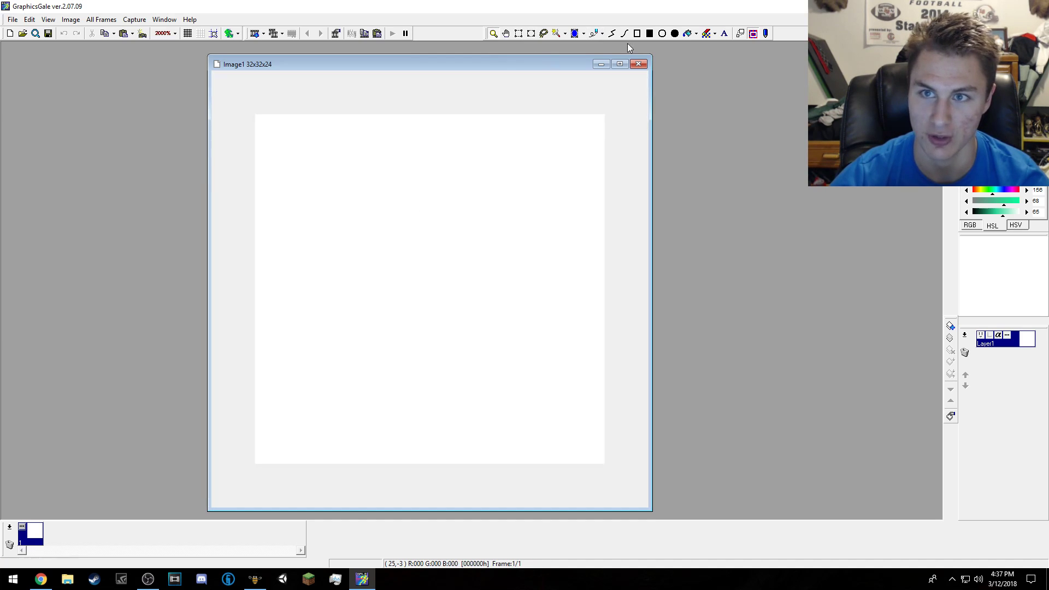
click(688, 33)
click(429, 289)
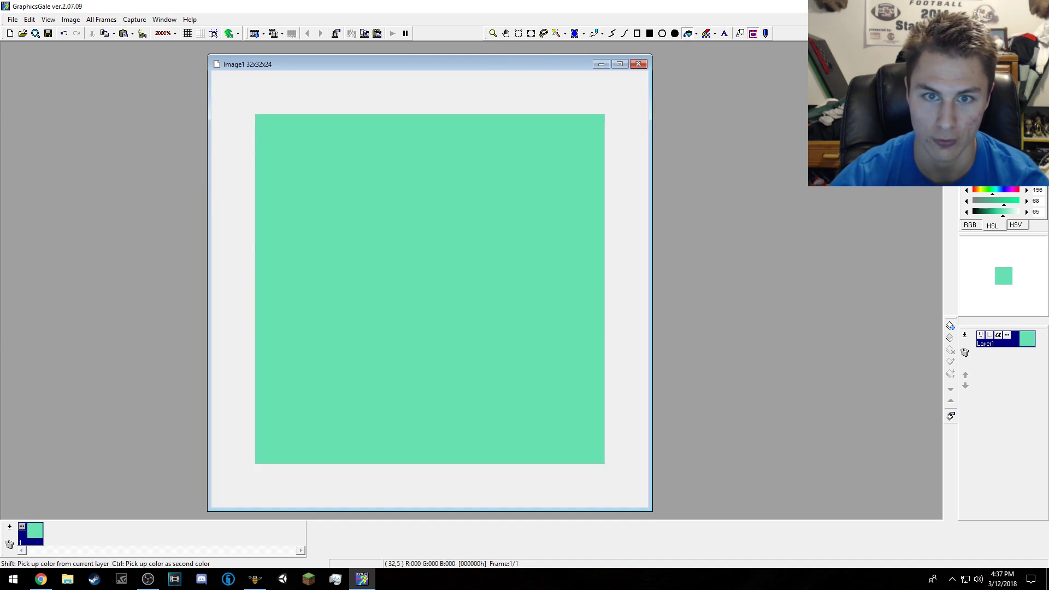
click(493, 34)
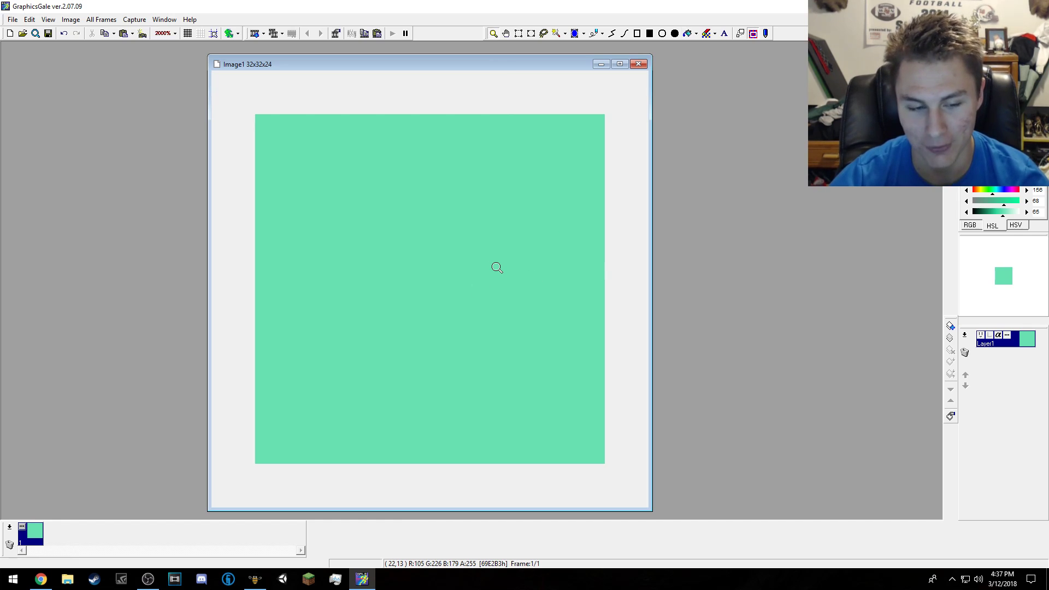
click(497, 267)
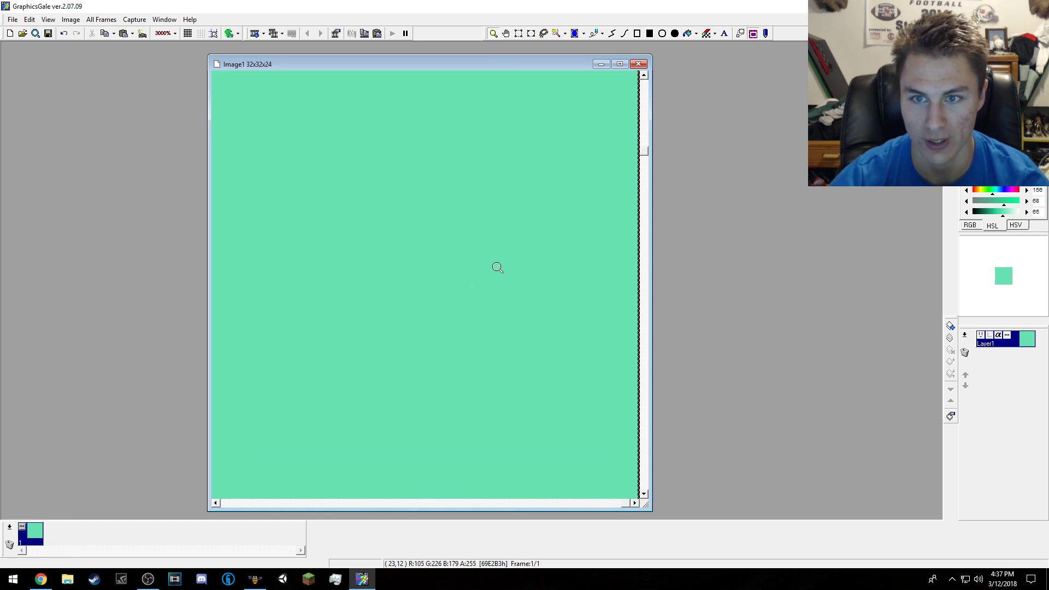
right_click(497, 267)
right_click(496, 267)
right_click(497, 267)
click(496, 267)
click(496, 267)
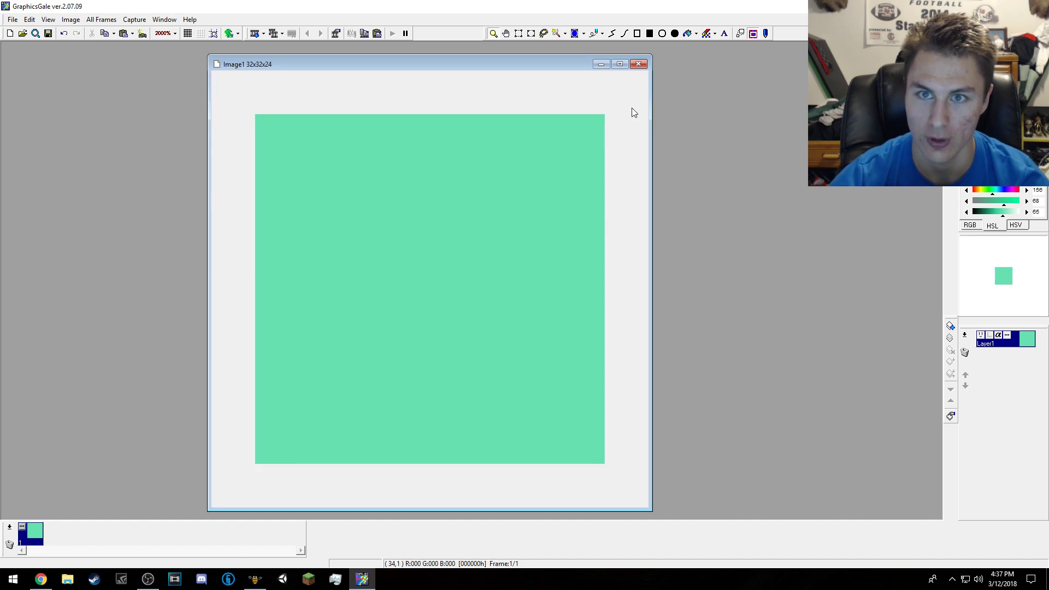
- Clear a 10 x 10 pixel rectangular selection and a 7 x 7 pixel oval selection beside it from the green fill
click(519, 34)
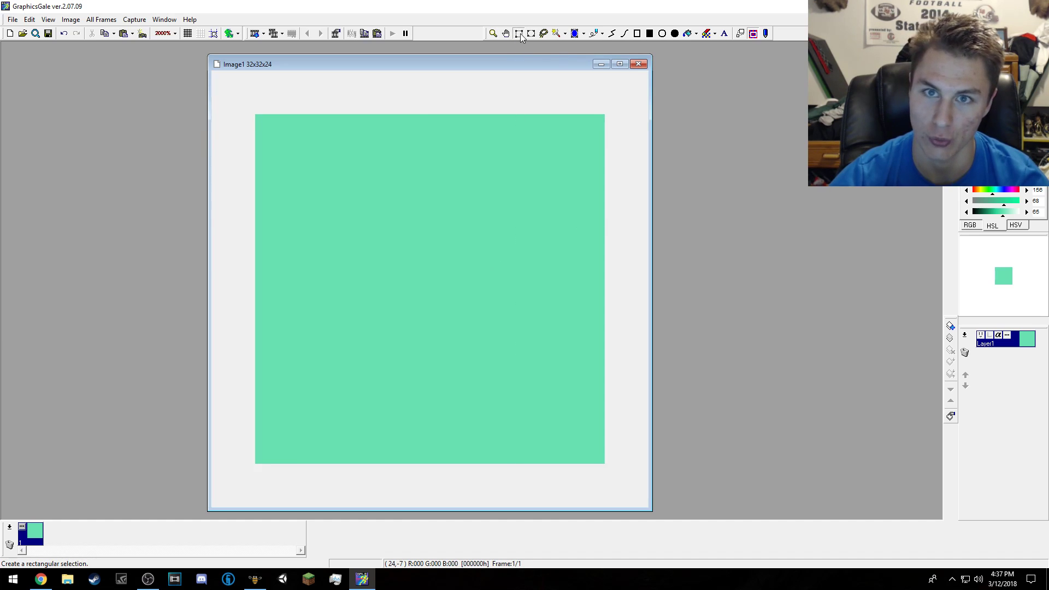
drag(368, 183, 474, 290)
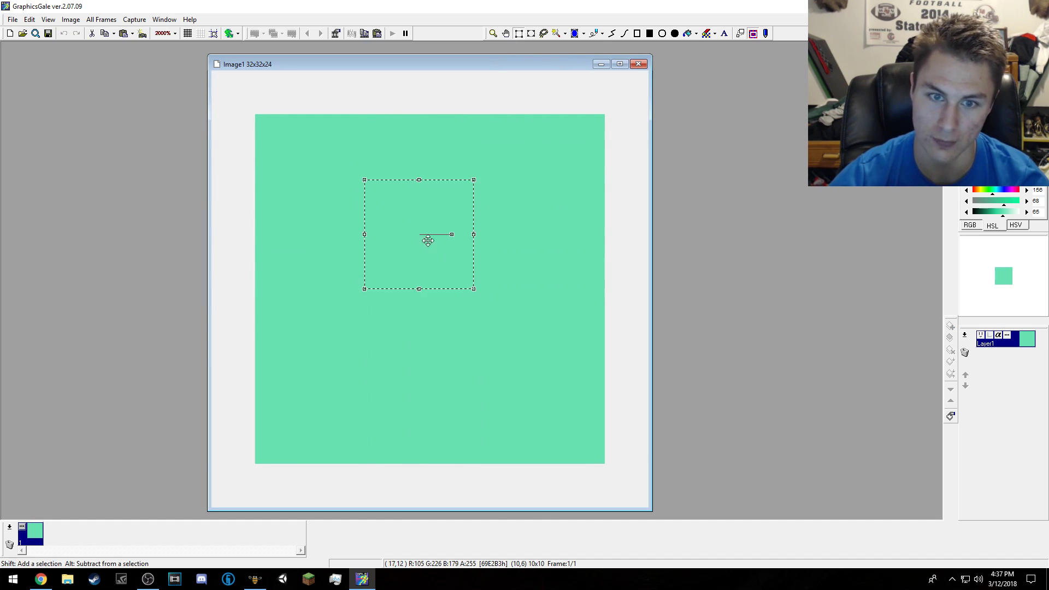
mouse_move(424, 215)
mouse_down()
mouse_move(424, 162)
mouse_move(420, 213)
mouse_up()
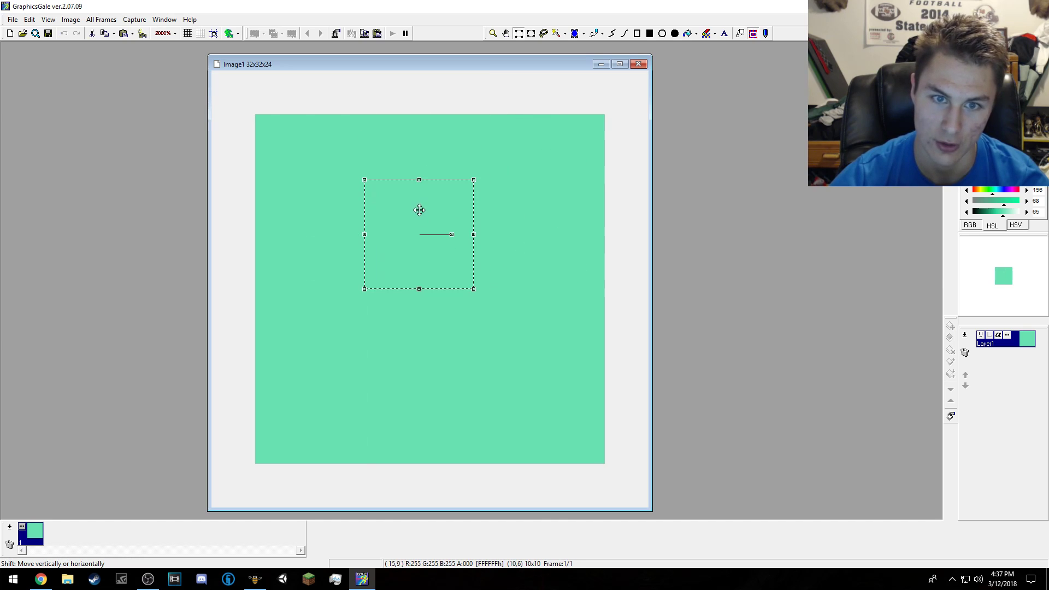
mouse_move(474, 180)
mouse_down()
mouse_move(419, 214)
mouse_move(474, 179)
mouse_up()
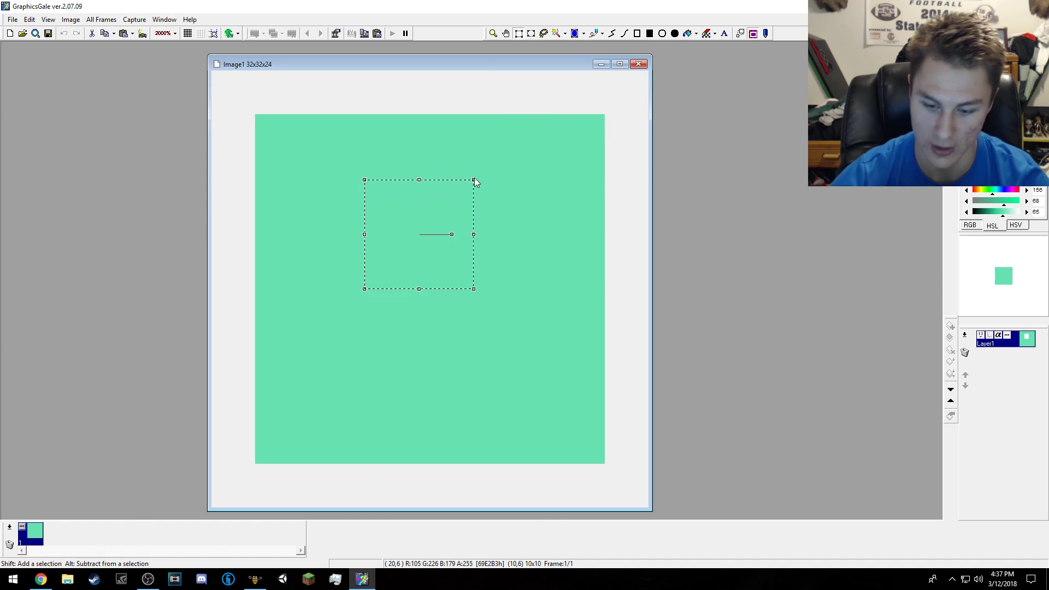
key(Delete)
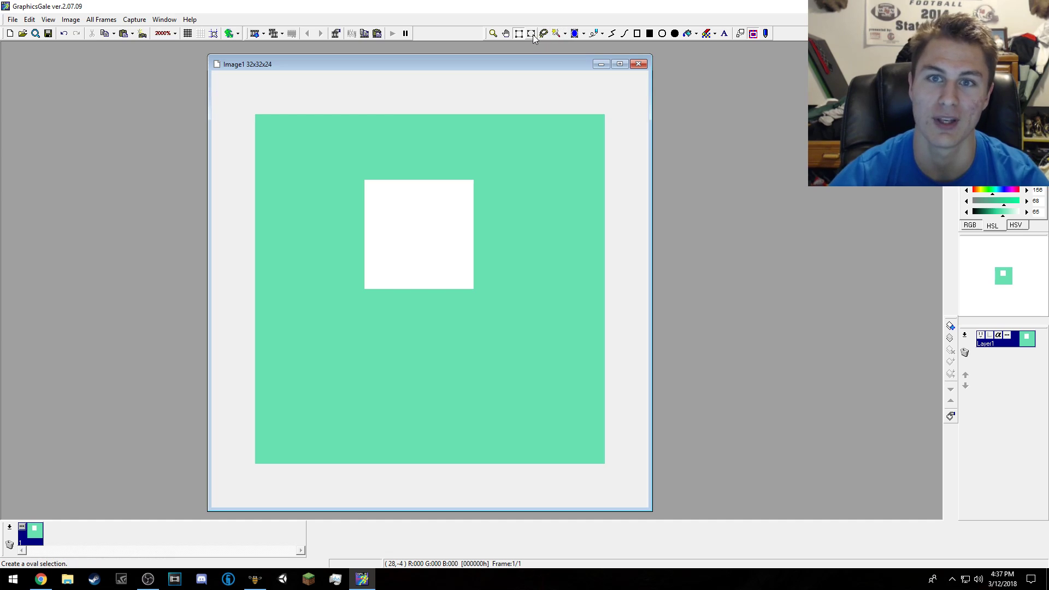
drag(572, 190, 501, 270)
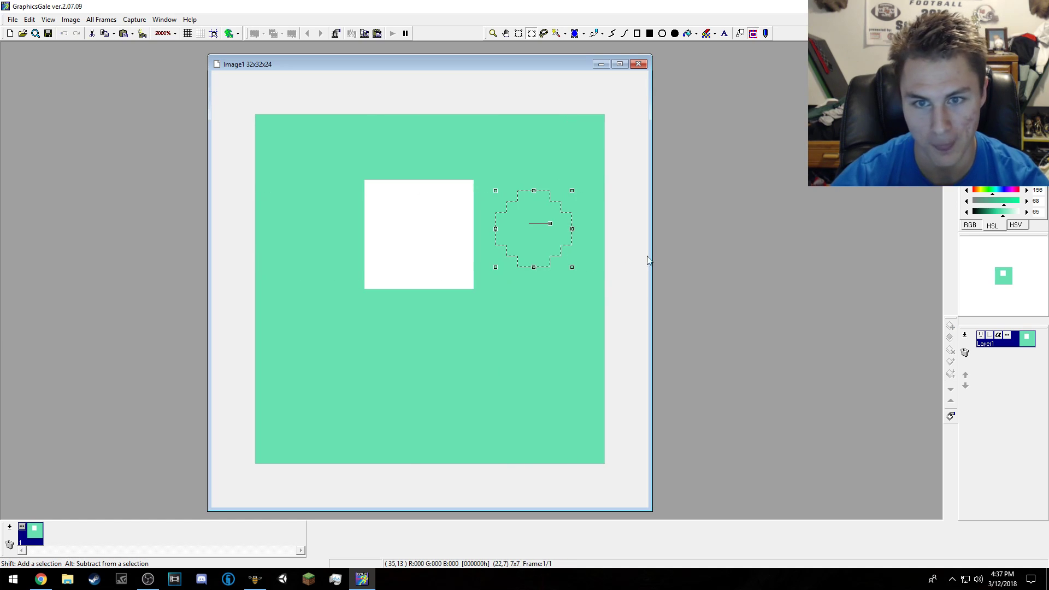
key(Delete)
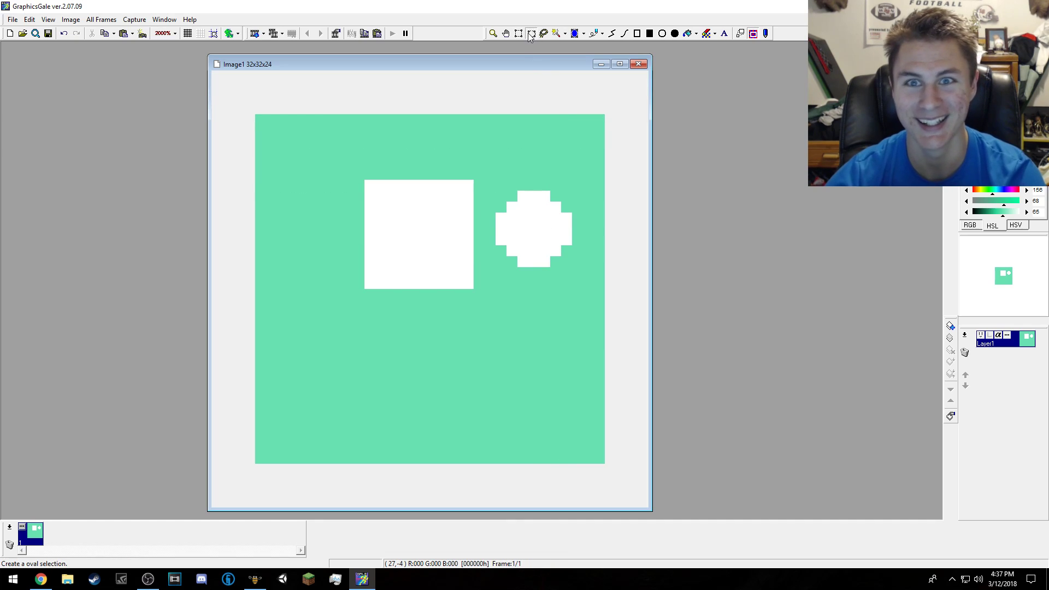
- Select the green region and the white square by colour with the magic wand, releasing each selection
click(557, 34)
click(458, 137)
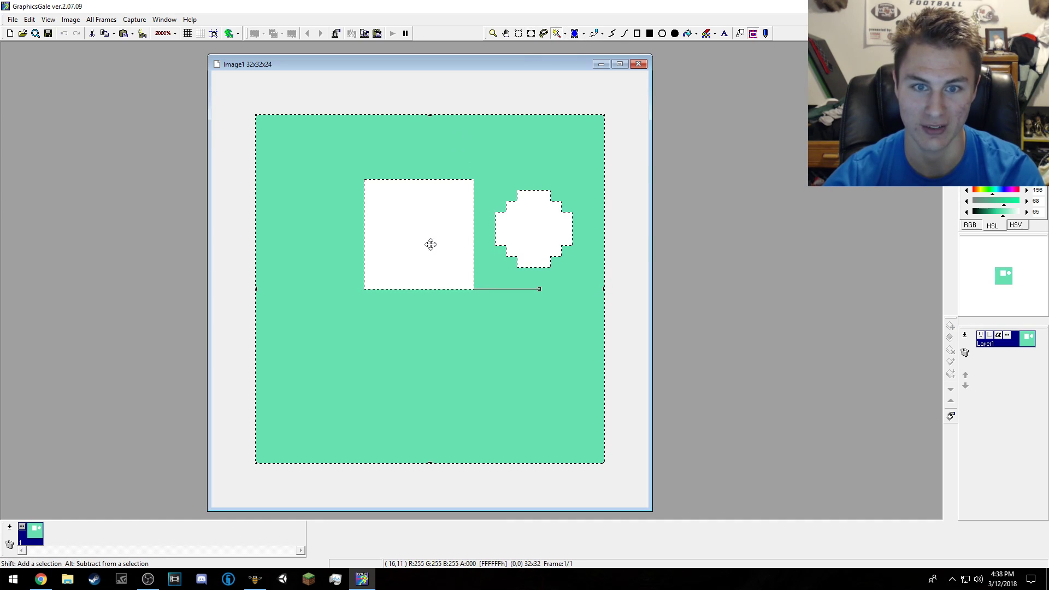
right_click(430, 218)
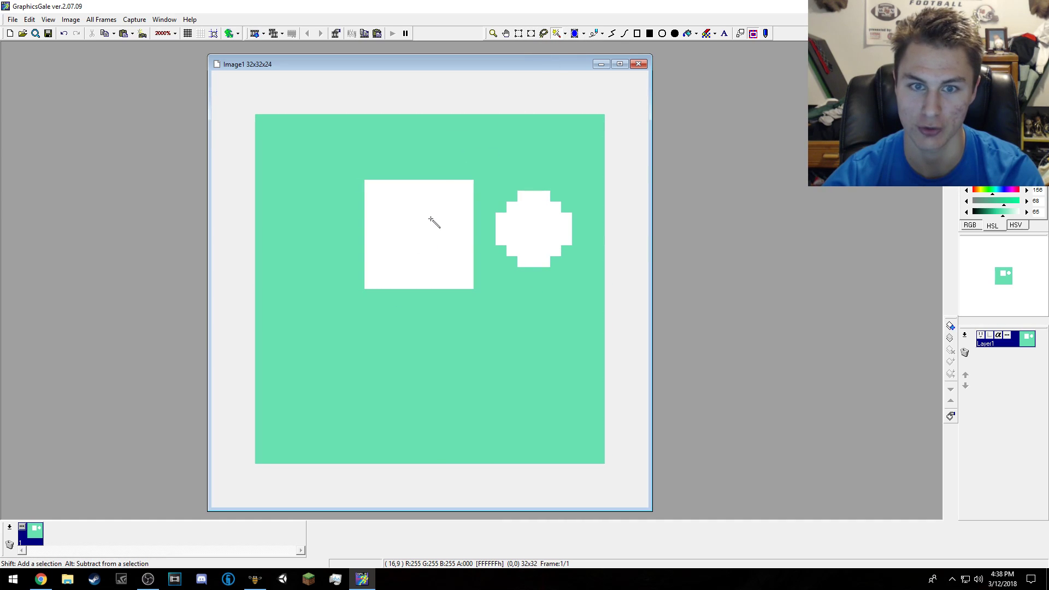
click(454, 149)
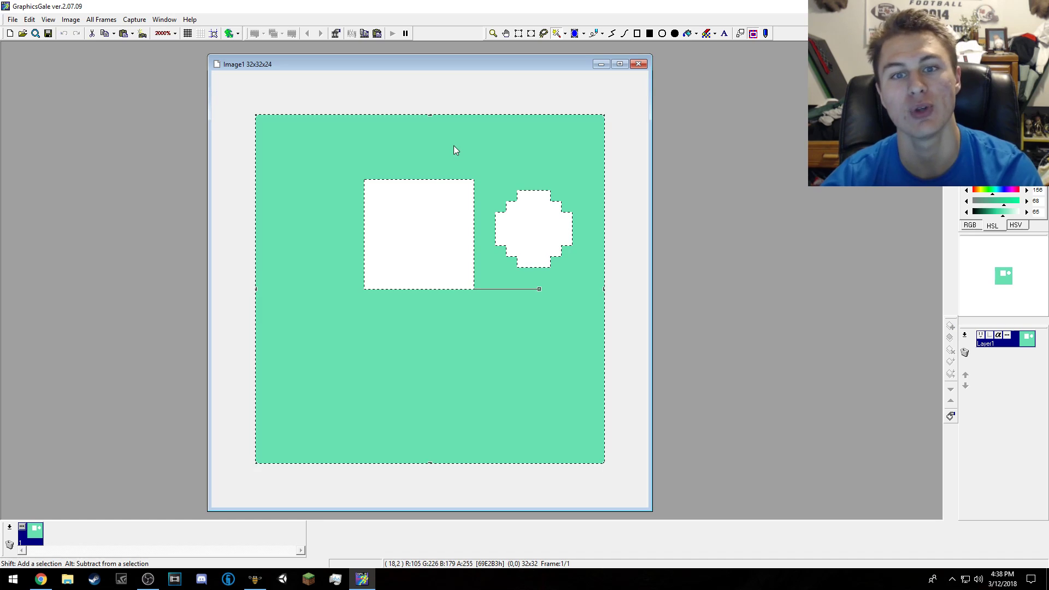
right_click(446, 235)
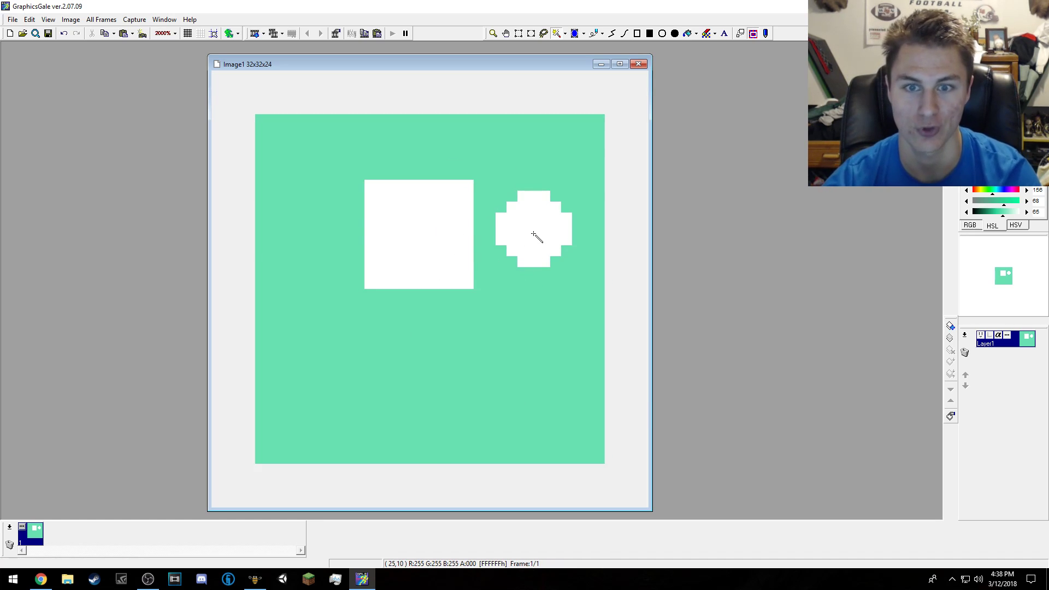
click(429, 227)
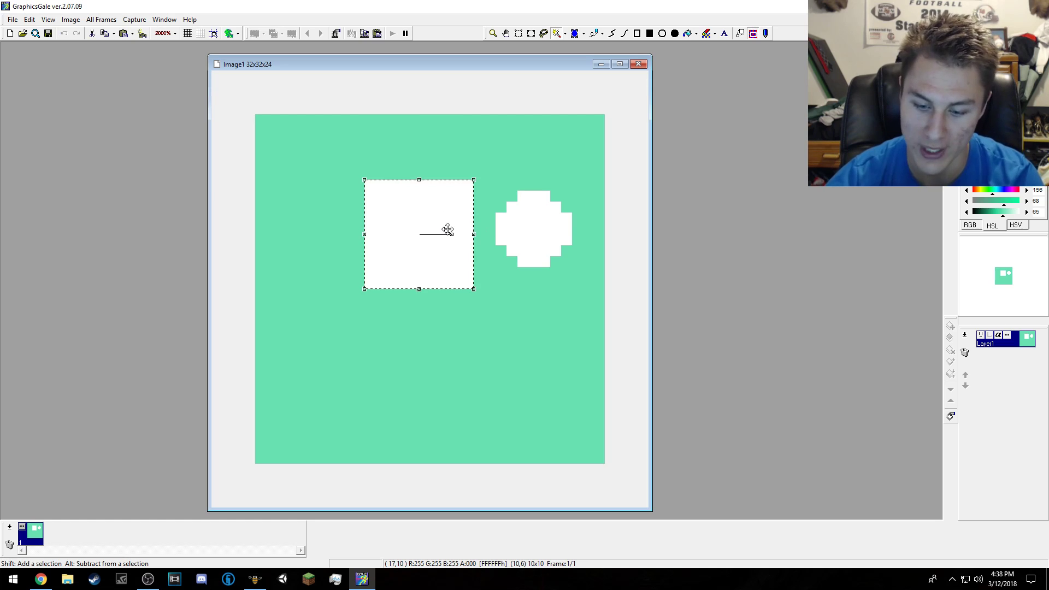
right_click(462, 242)
- Draw separate light blue pixels and freehand strokes inside the white square with the Pen tool
click(595, 36)
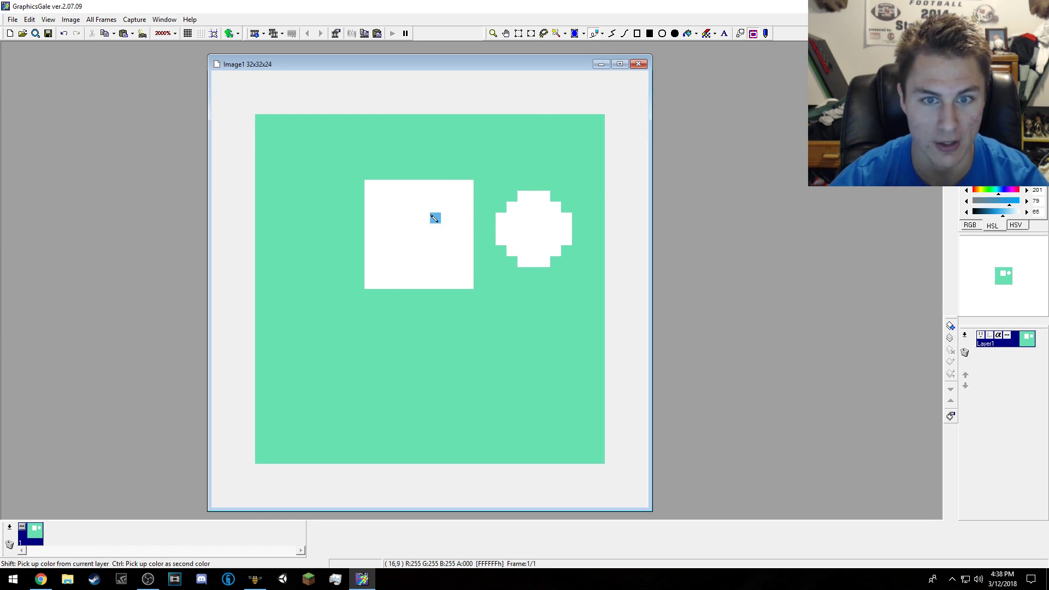
click(391, 197)
click(416, 198)
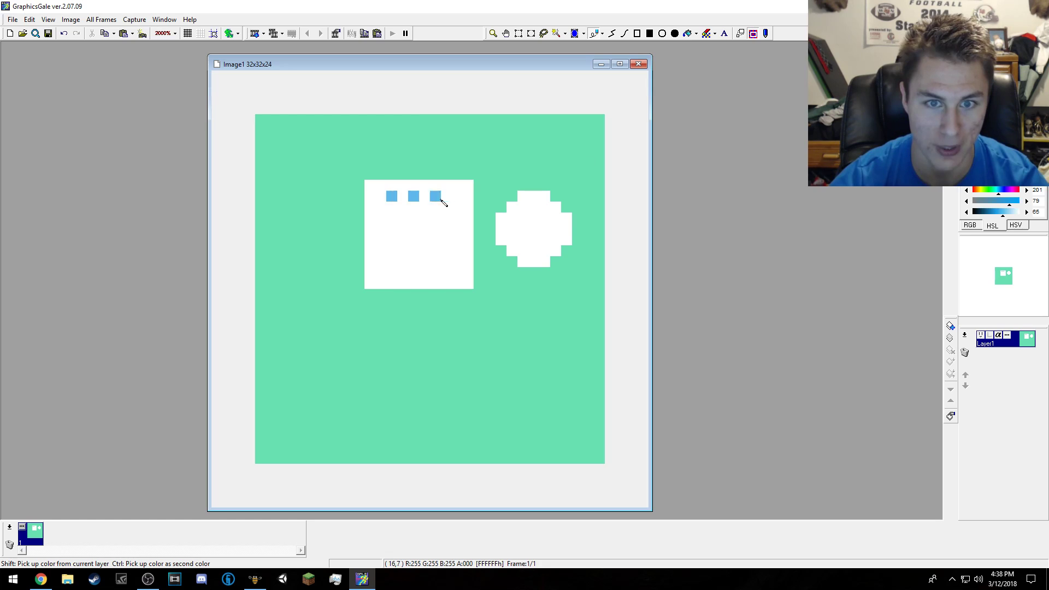
mouse_move(447, 196)
mouse_down()
mouse_move(412, 254)
mouse_move(401, 247)
mouse_move(469, 278)
mouse_move(375, 283)
mouse_move(457, 236)
mouse_up()
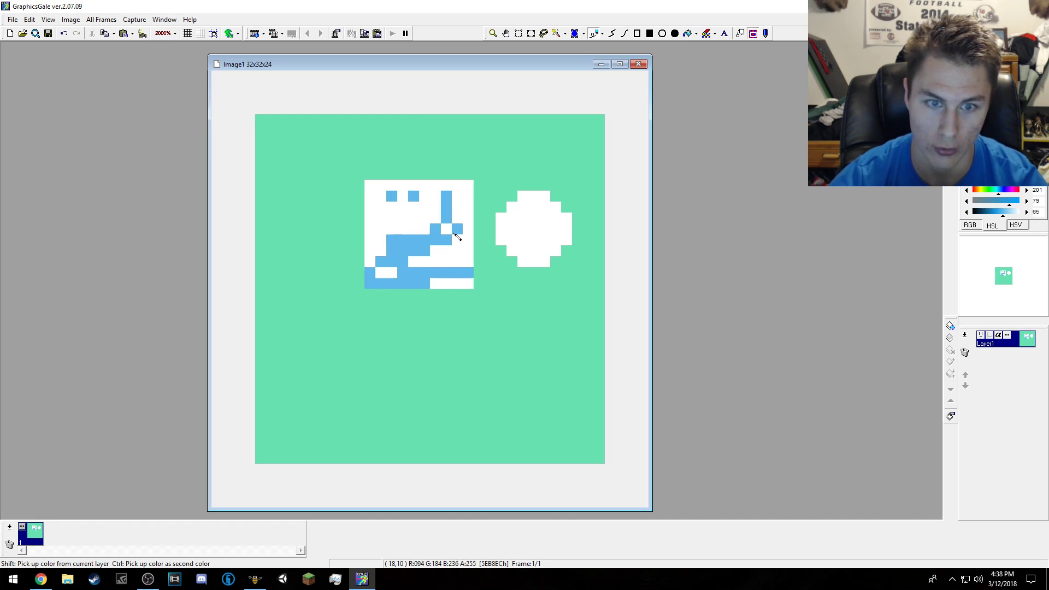
- Undo the pen strokes, the two cleared shapes and the green fill
key(ctrl+z)
key(ctrl+z)
key(ctrl+z)
key(ctrl+z)
key(ctrl+z)
key(ctrl+z)
key(ctrl+z)
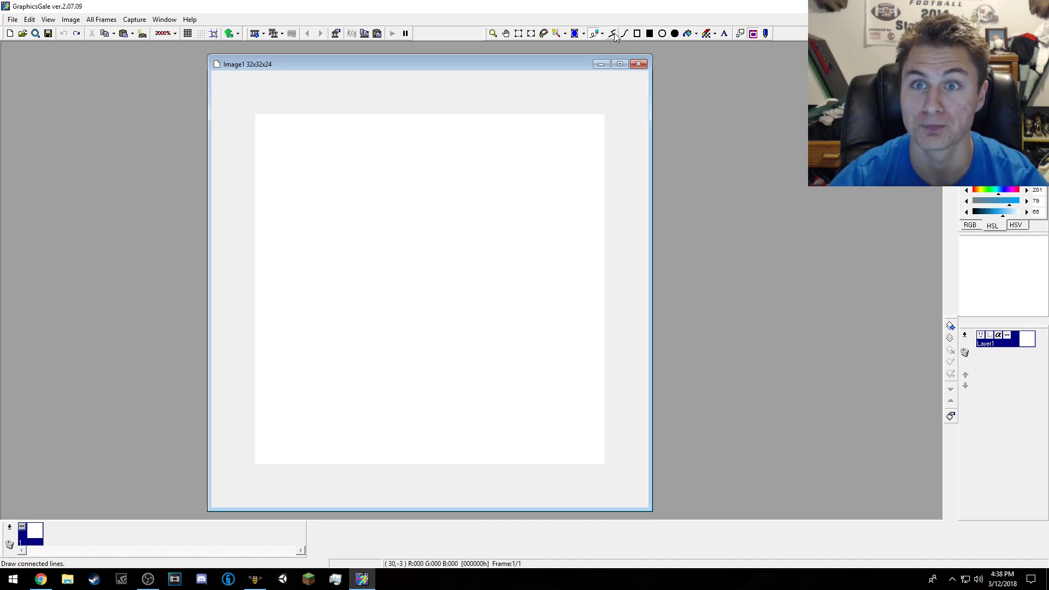
- Try the connected lines tool with a light blue line sloping down across the upper canvas, and undo it
click(316, 163)
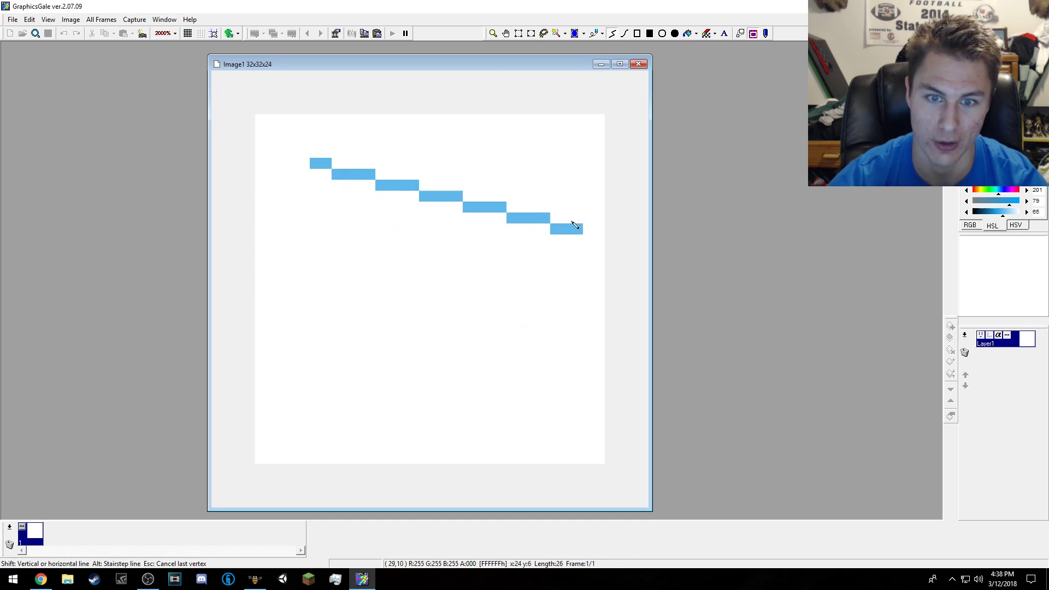
right_click(514, 231)
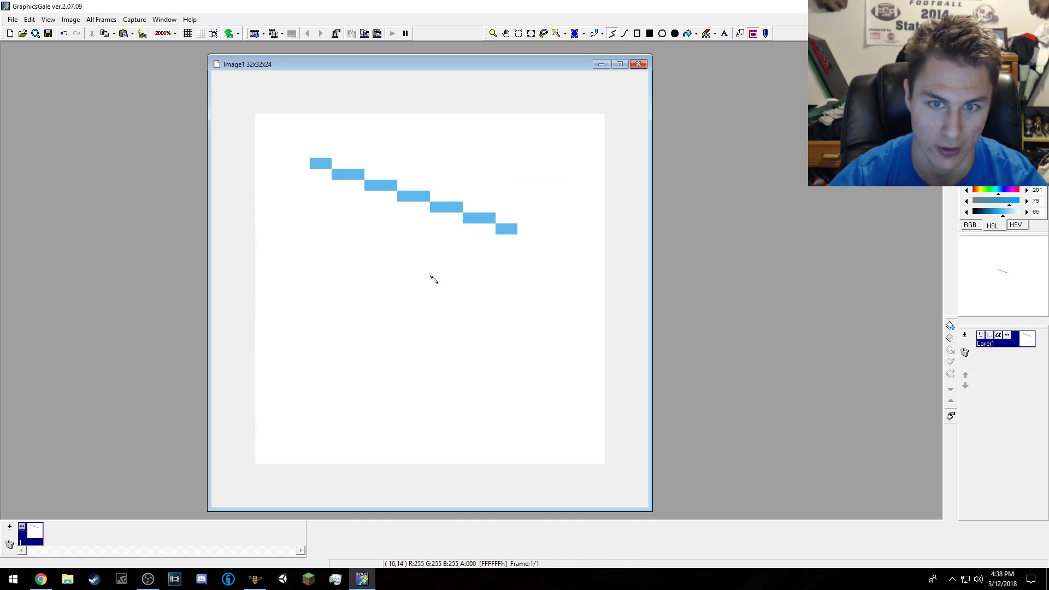
key(ctrl+z)
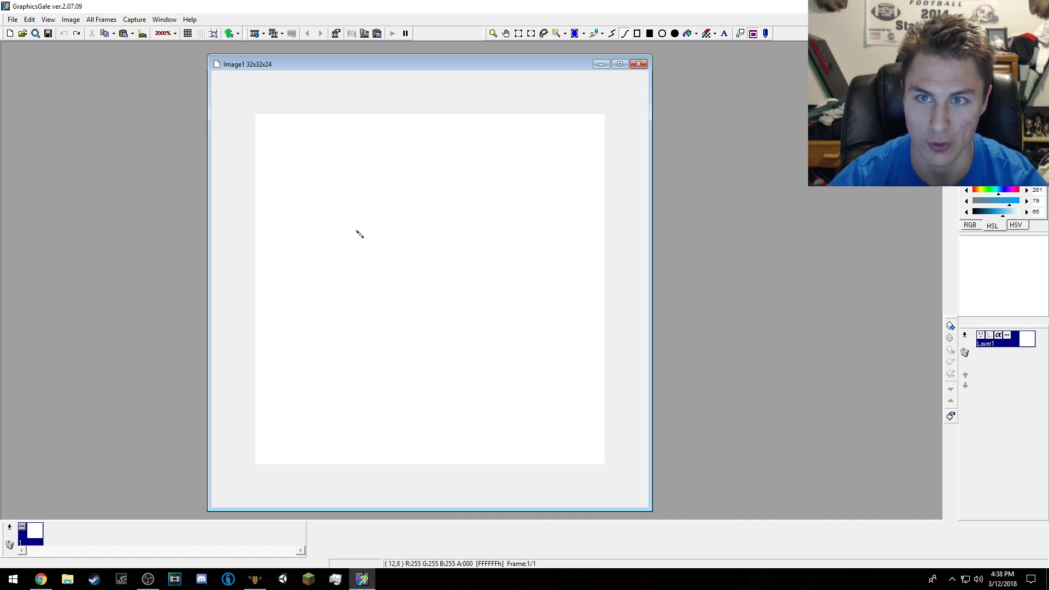
- Try the connected curves tool with a light blue curve winding back and forth across the canvas, and undo it
click(293, 350)
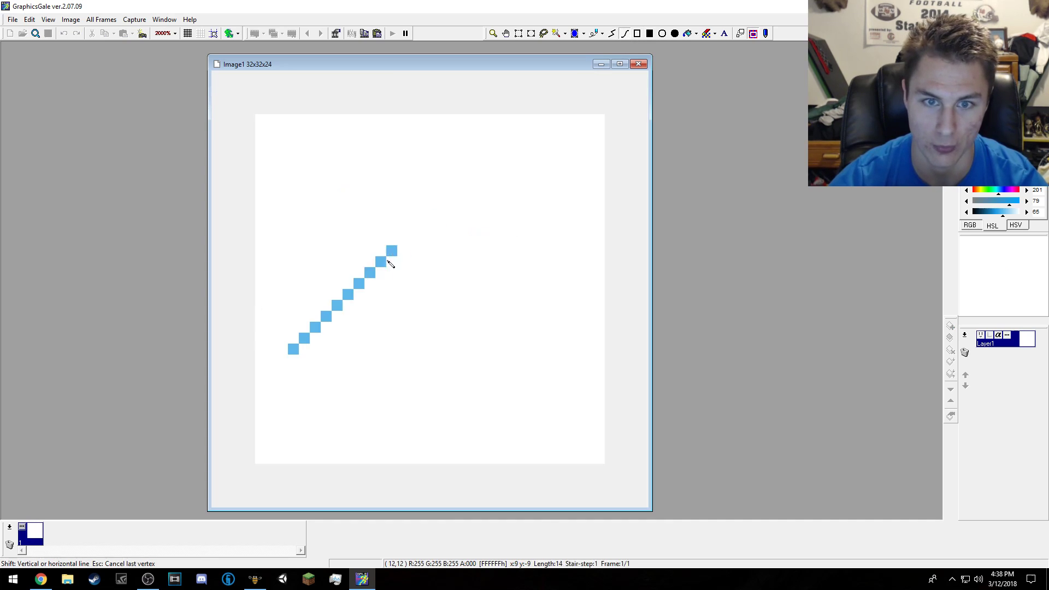
click(533, 295)
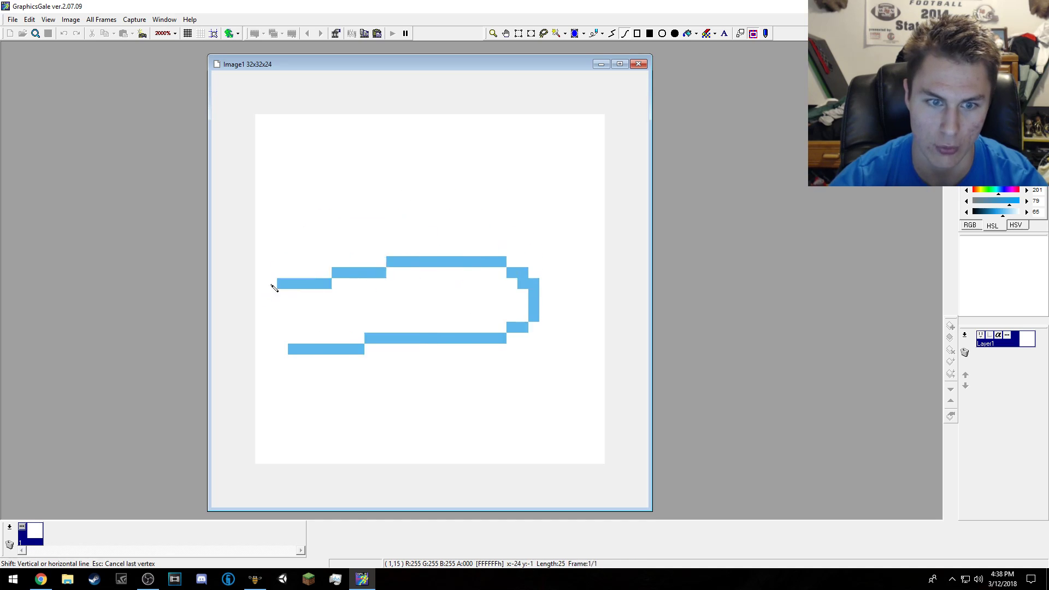
click(294, 250)
click(478, 175)
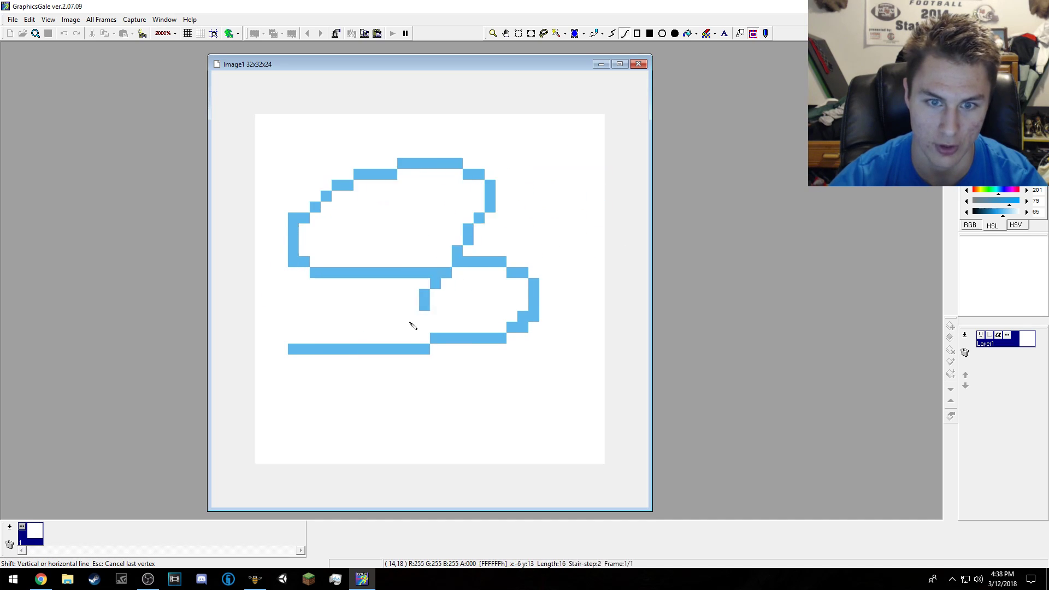
double_click(515, 190)
key(ctrl+z)
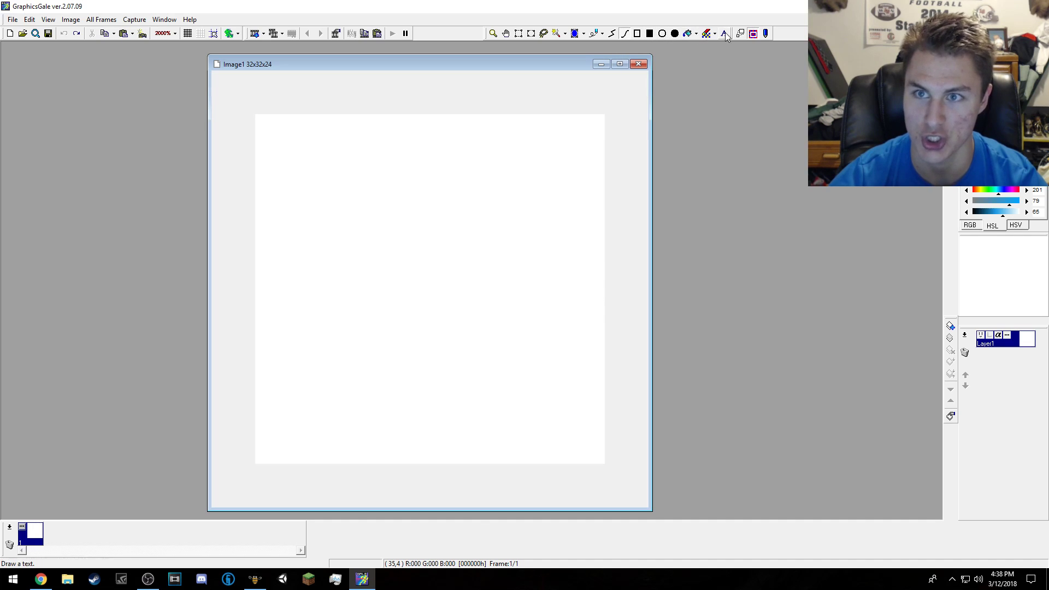
- Try the Color Replacer on the blank canvas, sampling white as the drawing colour, and switch back to the Pen tool
click(687, 33)
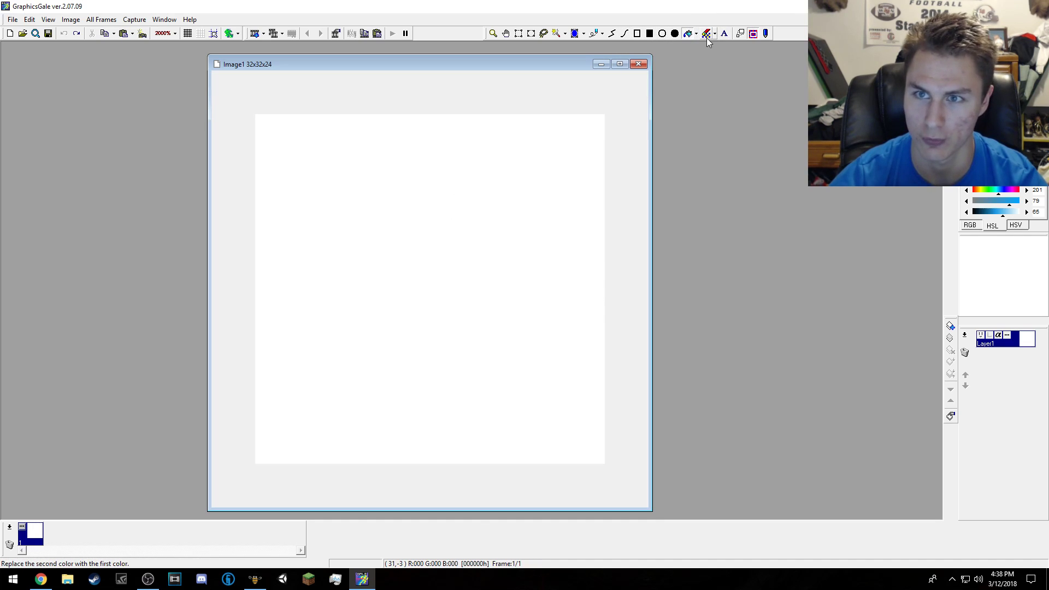
right_click(706, 34)
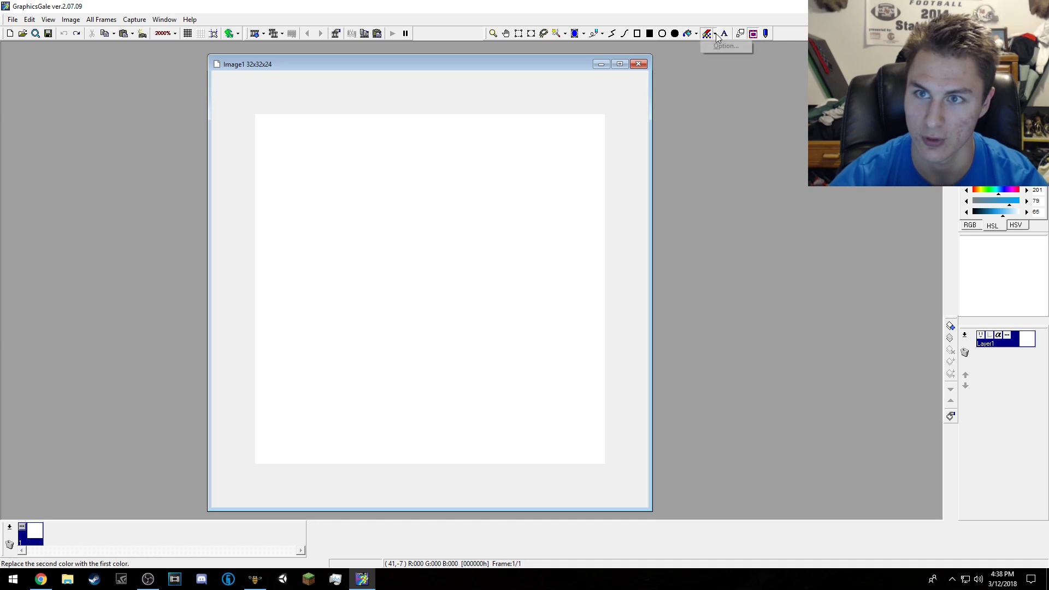
click(705, 34)
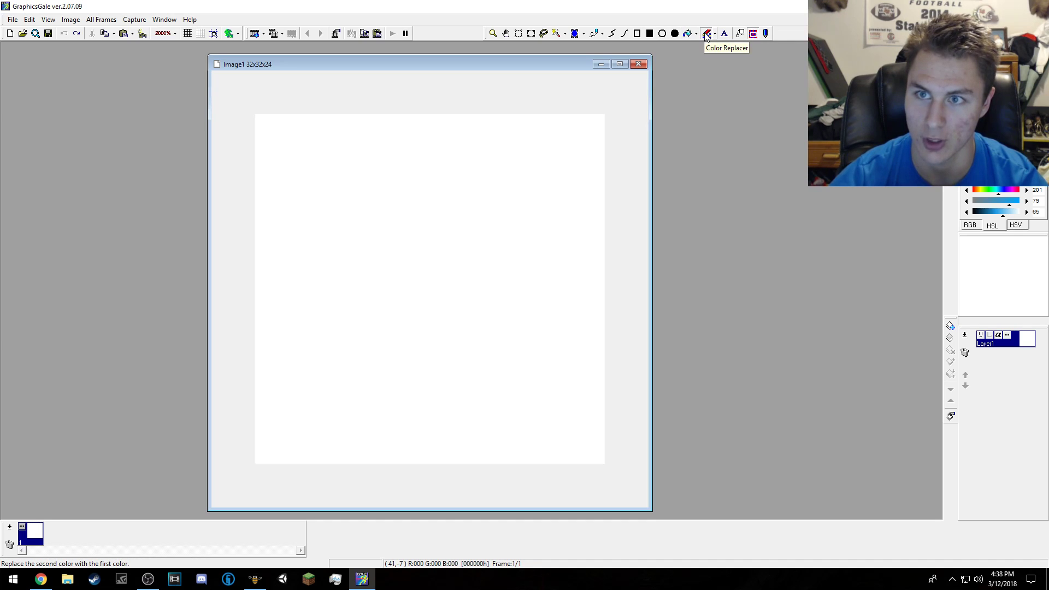
click(502, 220)
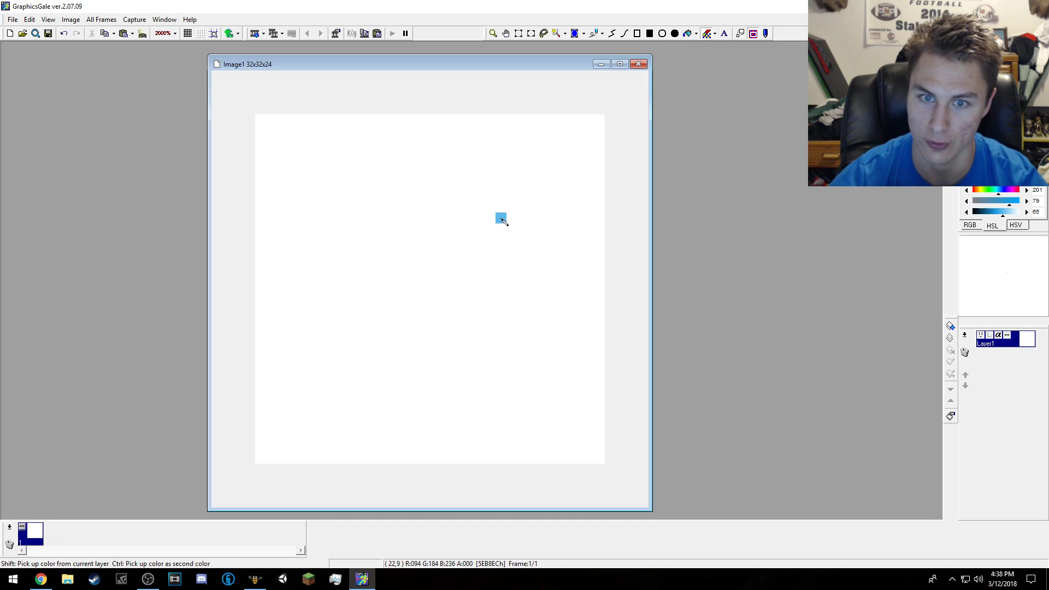
right_click(538, 219)
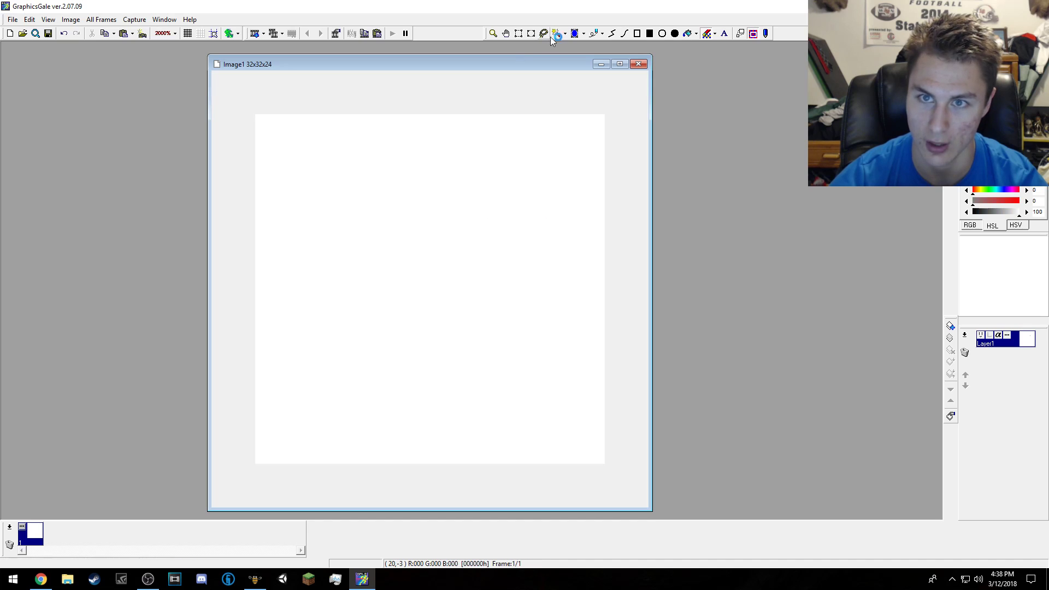
click(593, 37)
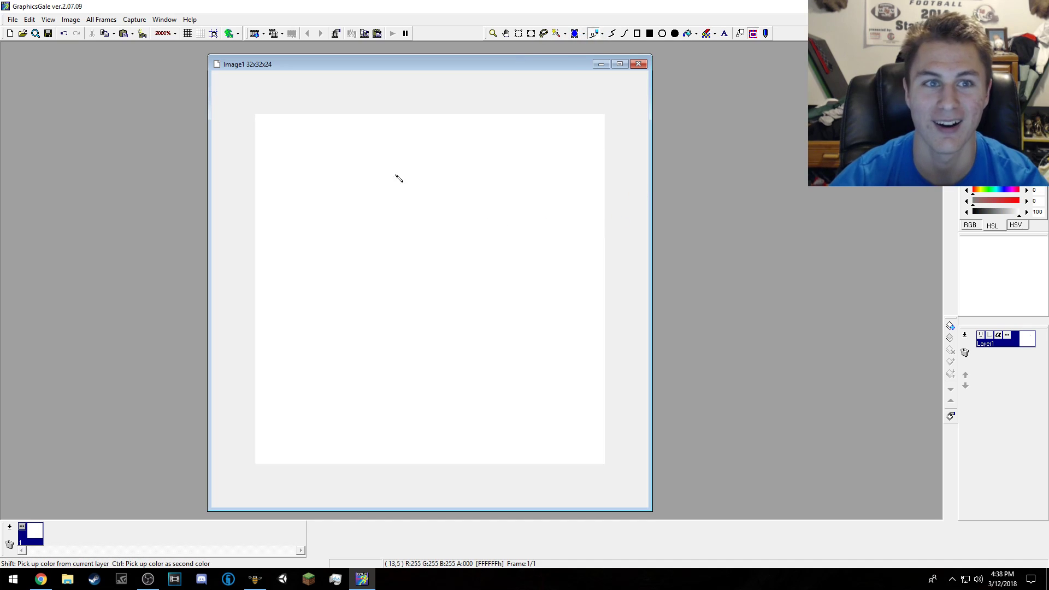
- Reposition the image window slightly within the workspace, maximizing and restoring it in between
drag(555, 69, 580, 75)
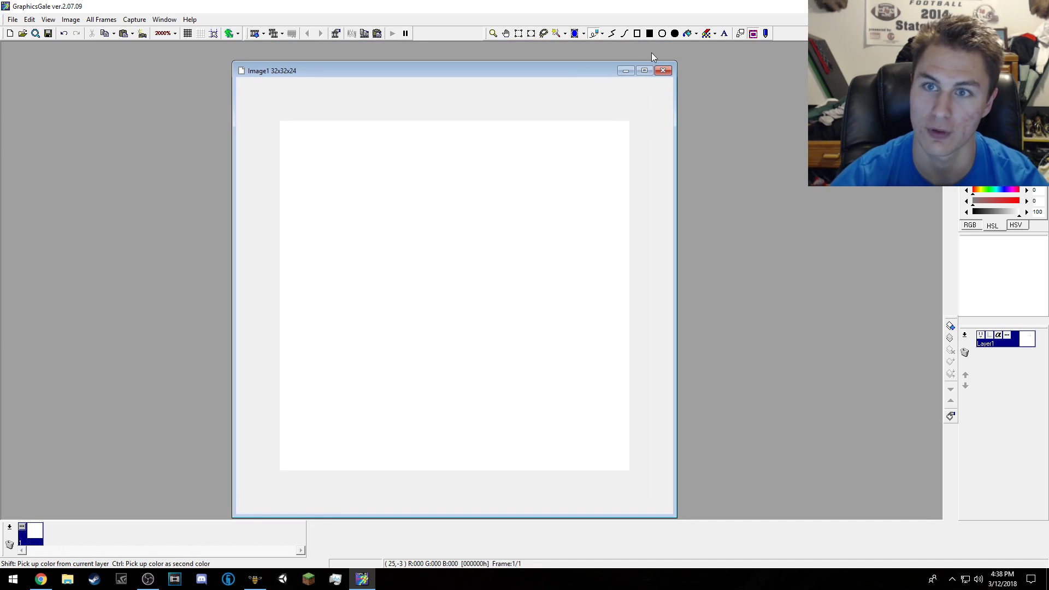
click(645, 71)
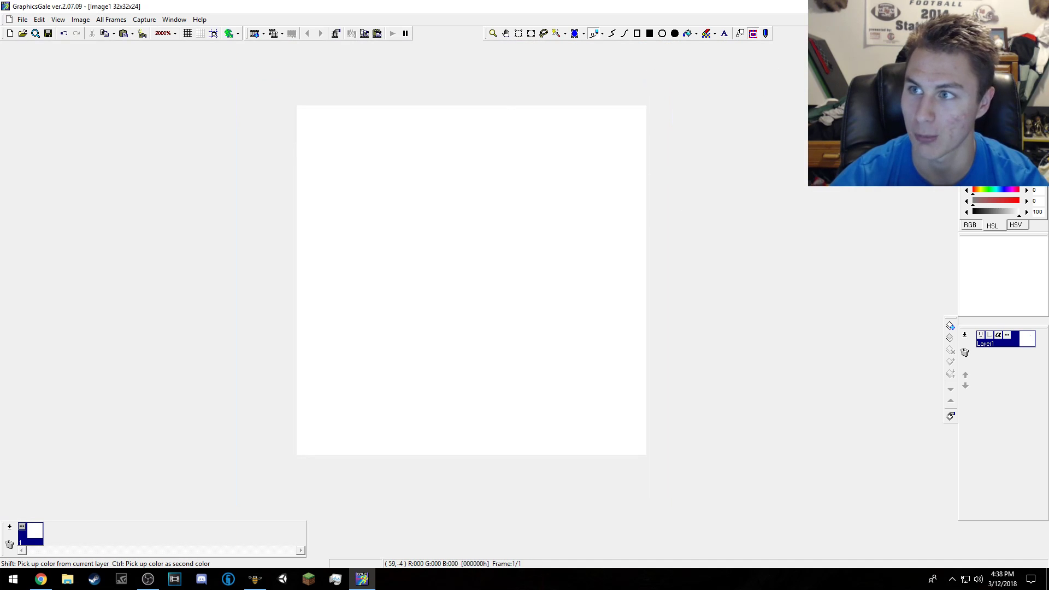
click(1027, 20)
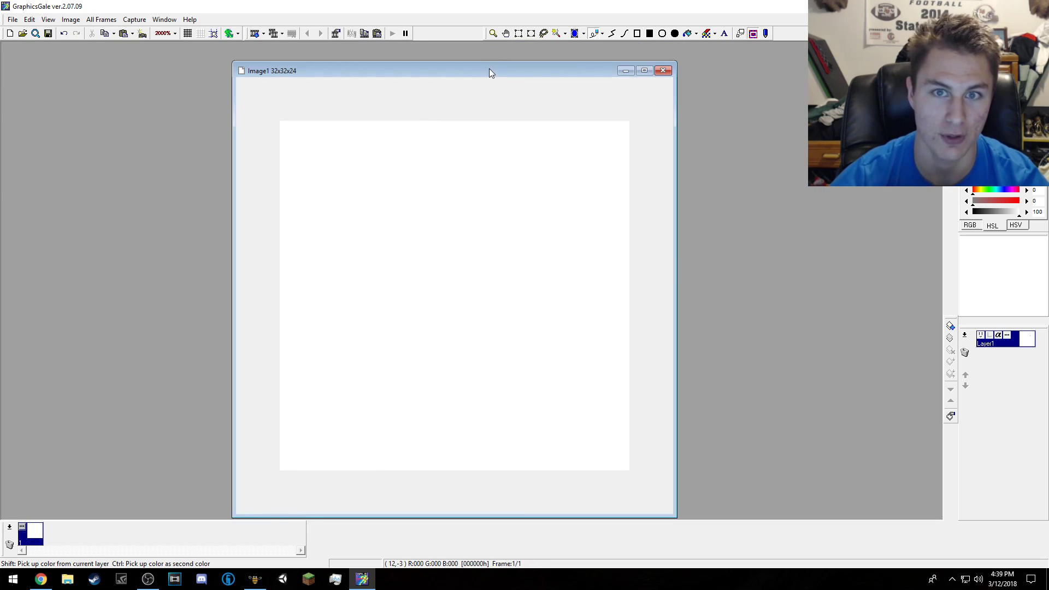
drag(490, 71, 508, 66)
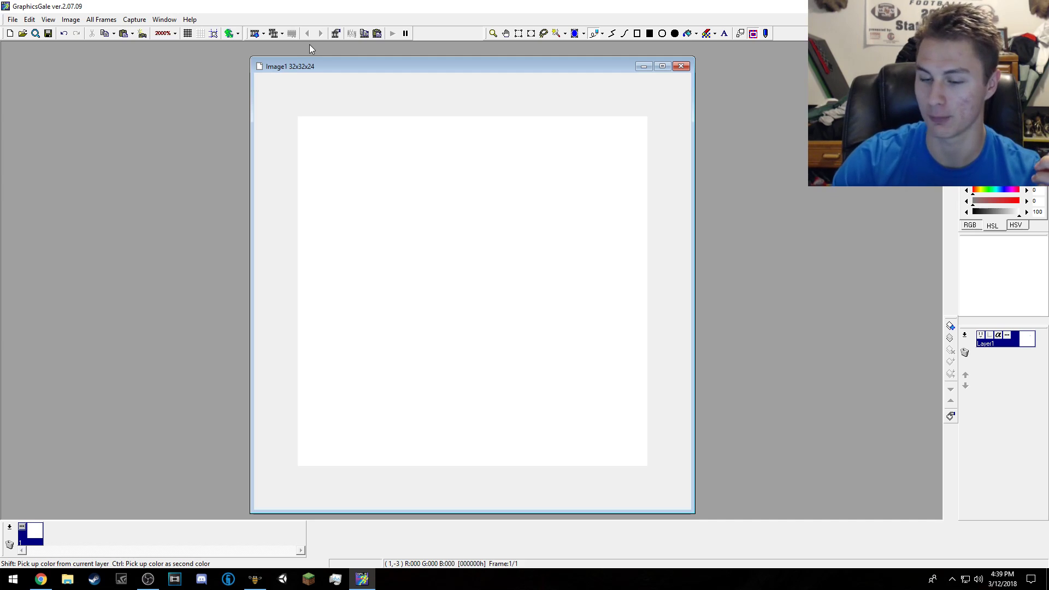
- Show the pixel grid over the image, toggling it off and on again
click(187, 33)
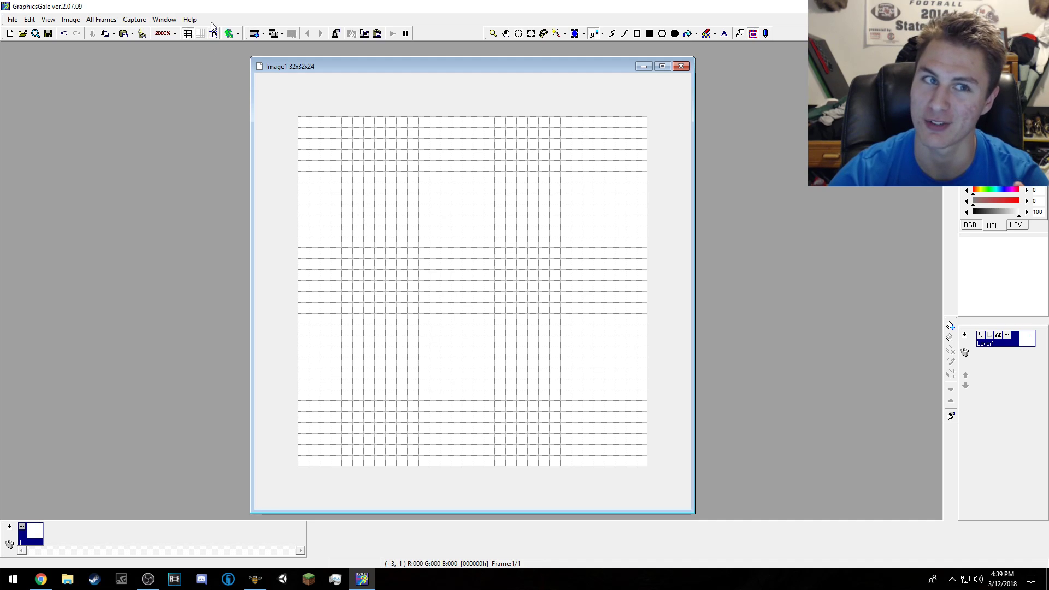
click(188, 33)
click(188, 34)
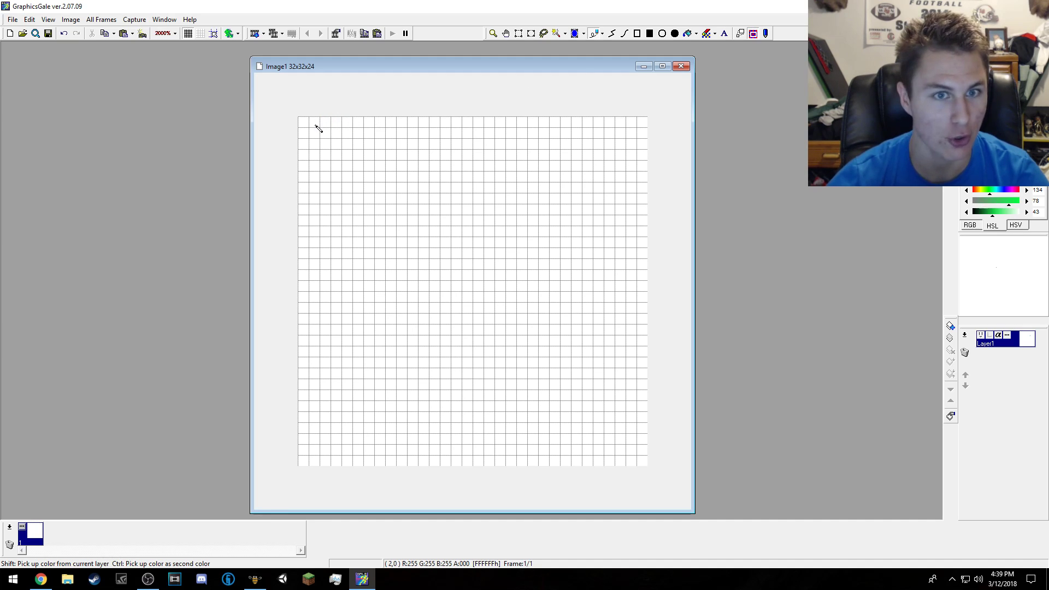
- Draw a wavy green line across the upper canvas with both ends on matching edge pixels in the third row
mouse_move(308, 127)
mouse_down()
mouse_move(318, 146)
mouse_move(399, 154)
mouse_move(479, 141)
mouse_move(623, 182)
mouse_move(686, 183)
mouse_up()
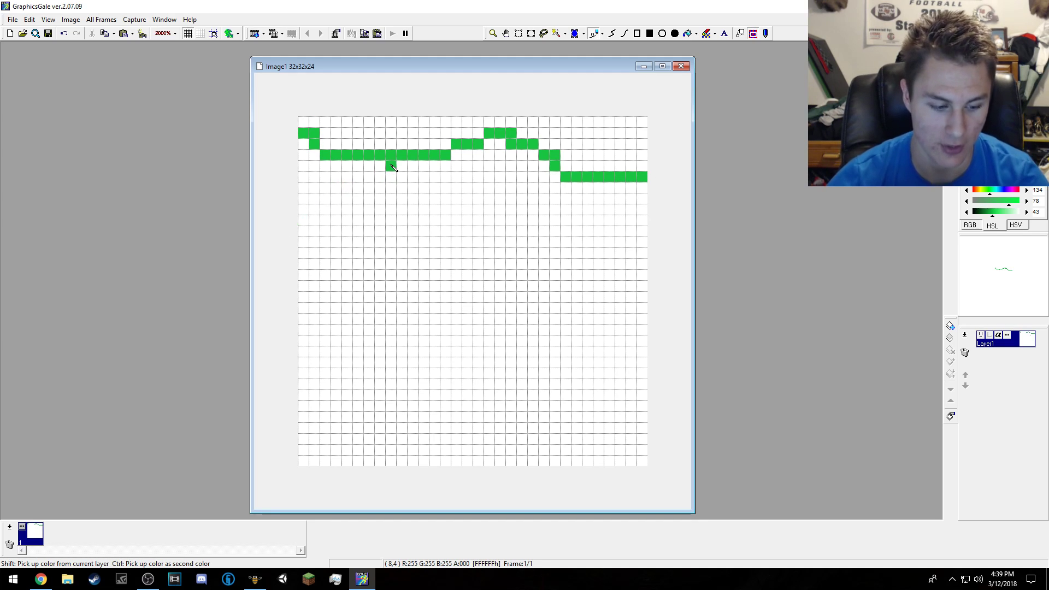
key(ctrl+z)
click(304, 144)
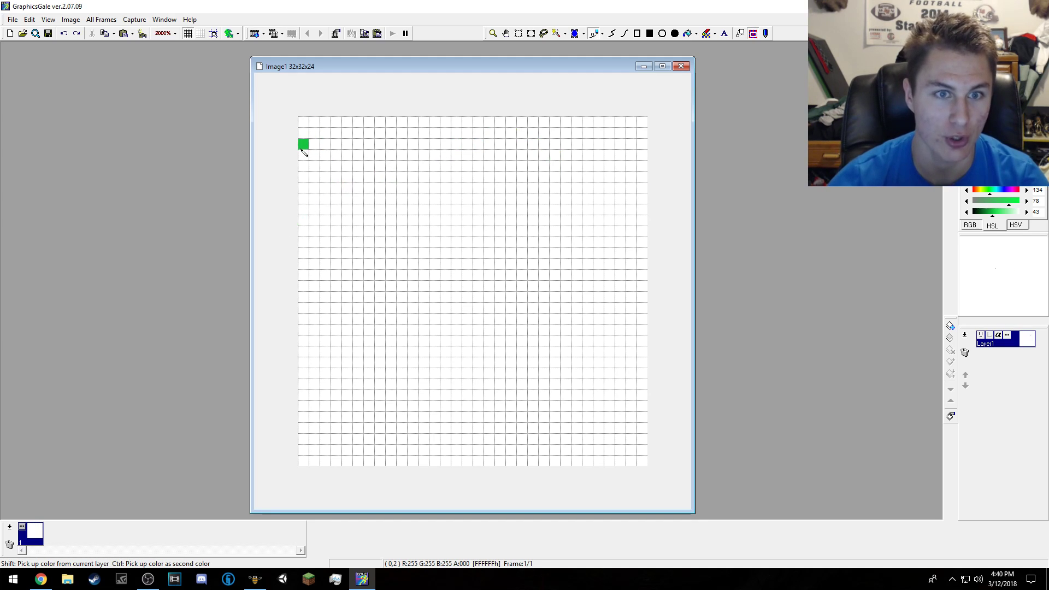
click(642, 144)
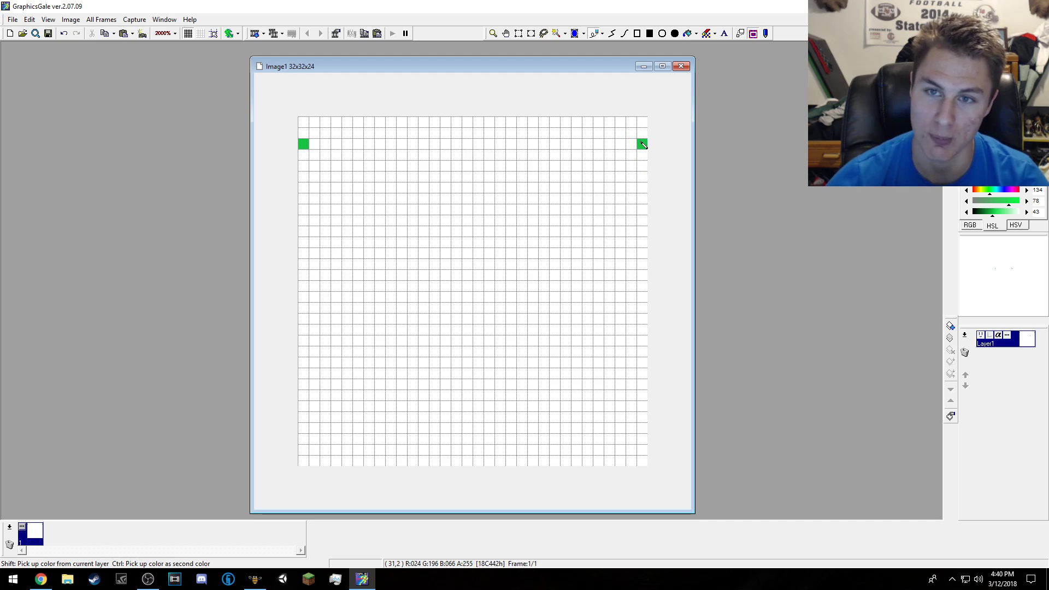
mouse_move(642, 144)
mouse_down()
mouse_move(591, 128)
mouse_move(564, 145)
mouse_move(522, 141)
mouse_move(487, 120)
mouse_move(406, 149)
mouse_move(366, 150)
mouse_move(342, 122)
mouse_move(320, 126)
mouse_move(313, 159)
mouse_up()
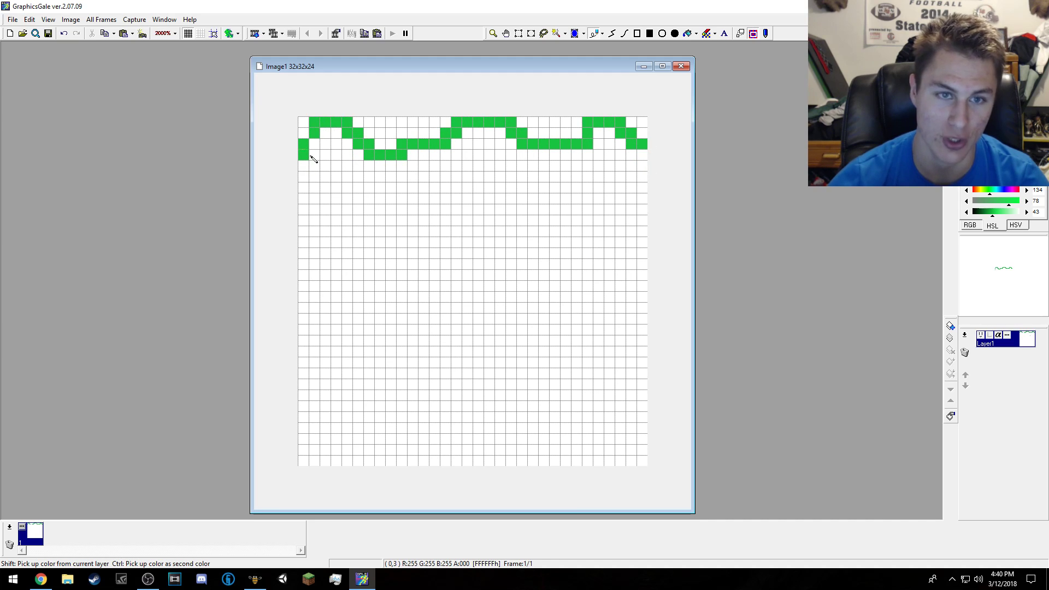
right_click(309, 154)
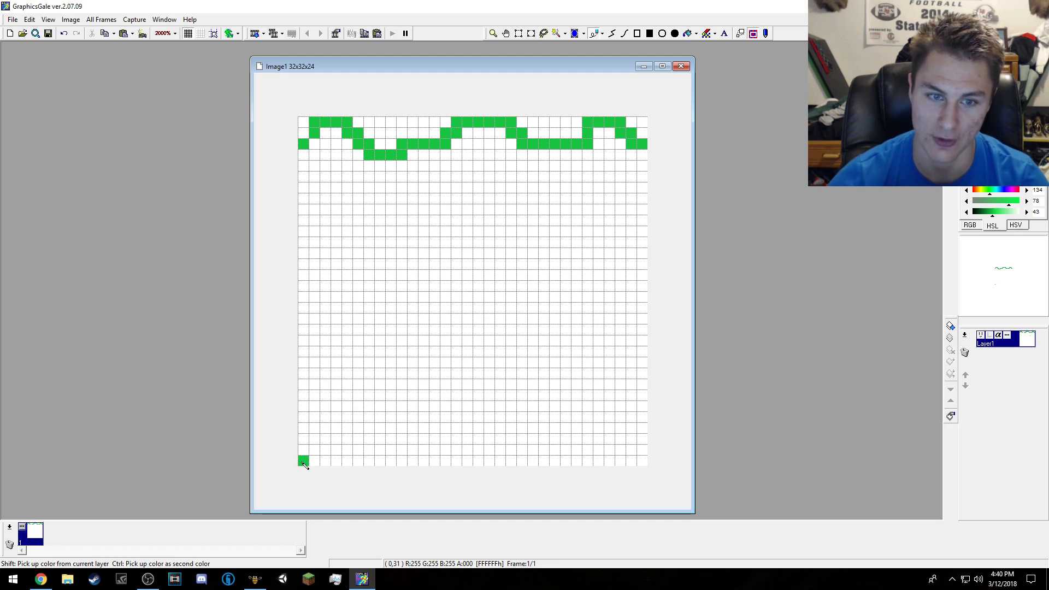
- Draw a second wavy green line ending on the ninth row at both edges, and flood-fill the band between the lines green
click(642, 460)
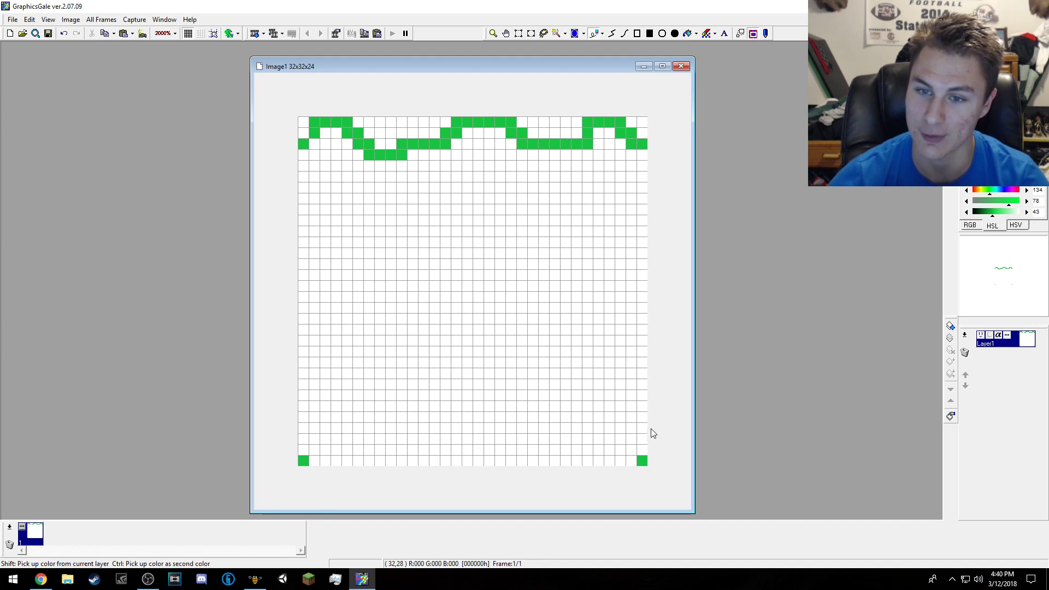
key(ctrl+z)
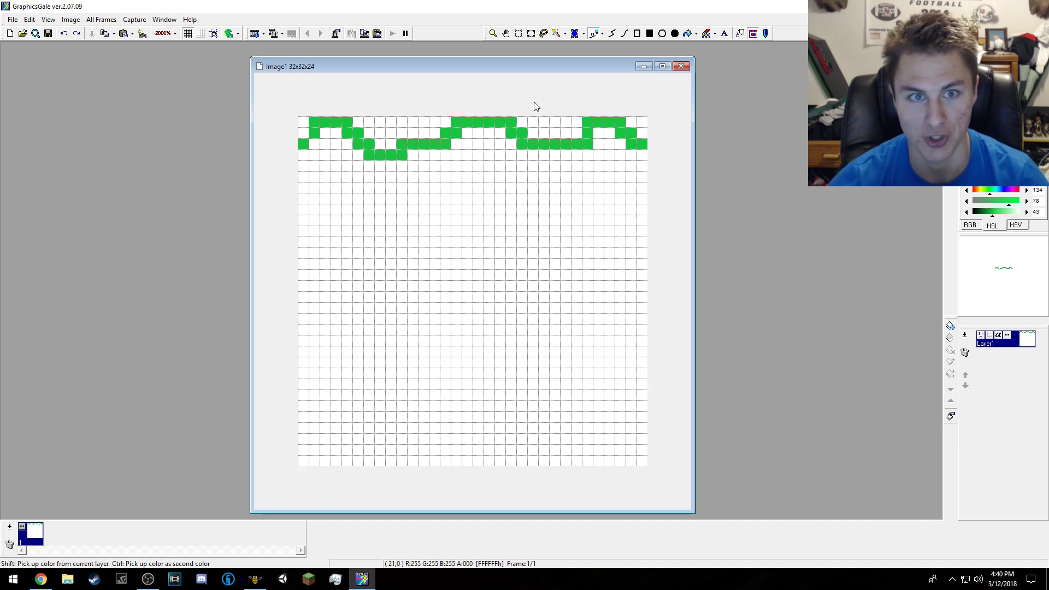
mouse_move(303, 209)
mouse_down()
mouse_move(421, 214)
mouse_move(557, 189)
mouse_move(591, 209)
mouse_move(643, 211)
mouse_up()
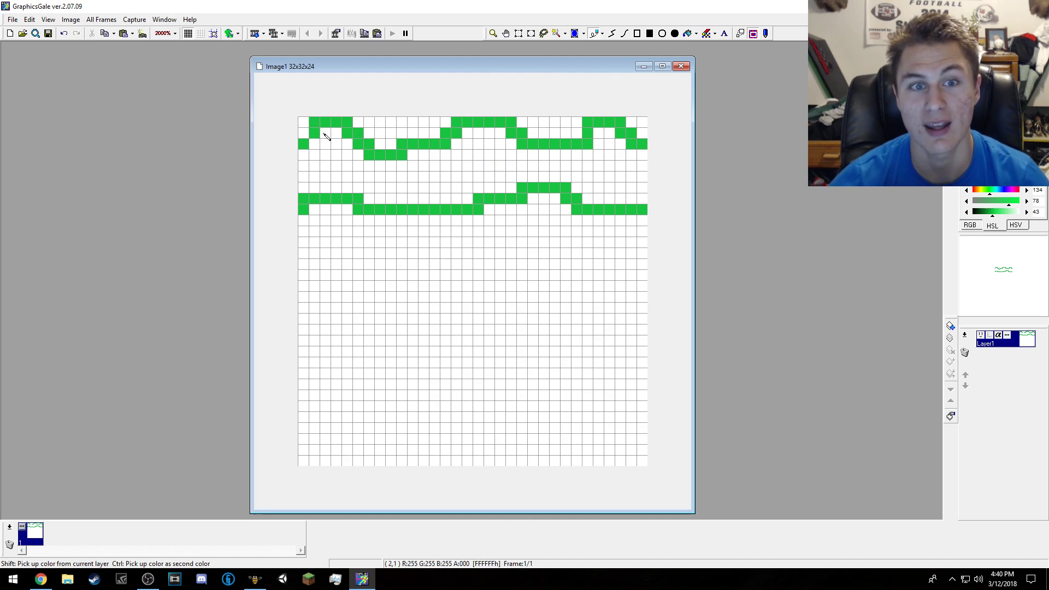
click(687, 34)
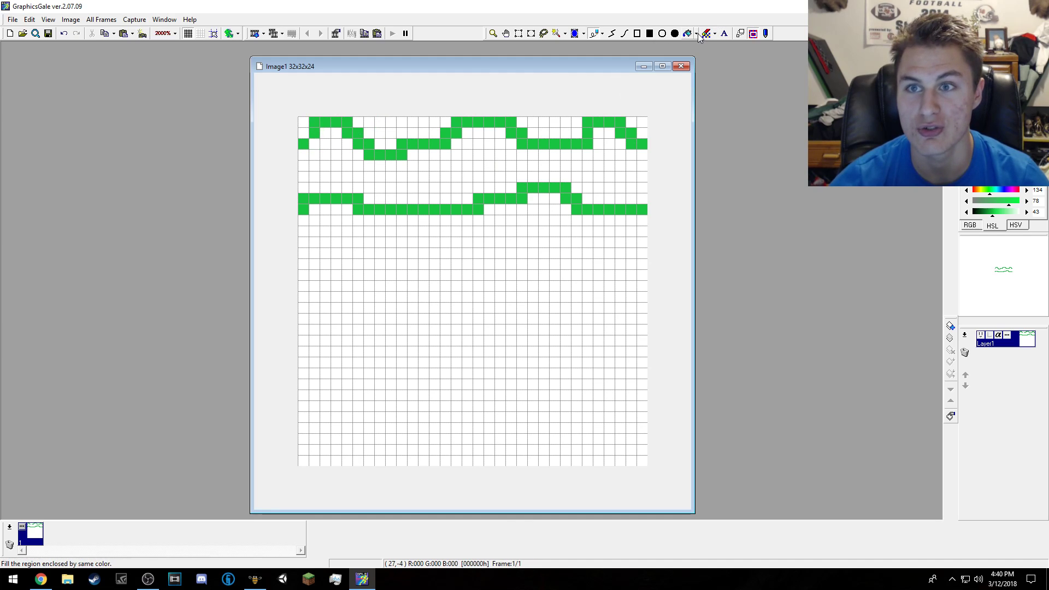
click(366, 173)
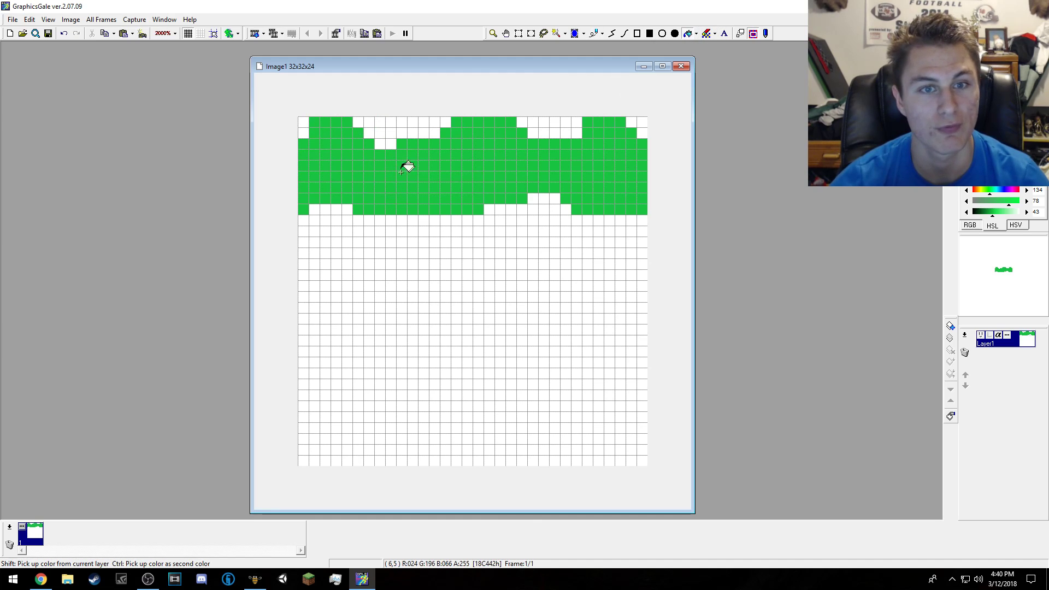
- Shade the green band's upper edge with the Pen tool in a duller green with saturation 39
click(596, 34)
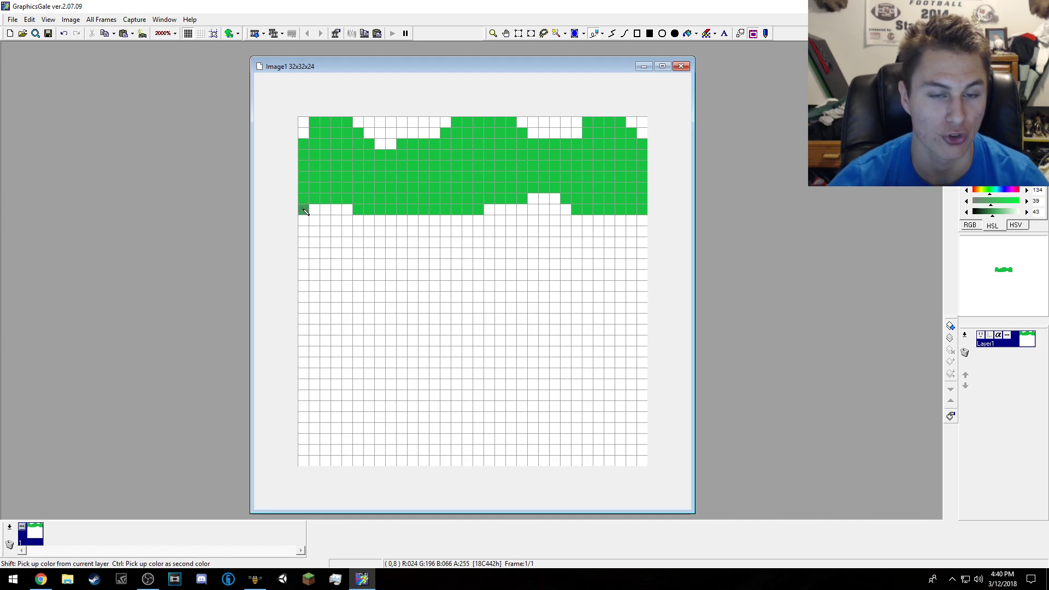
drag(309, 145, 313, 141)
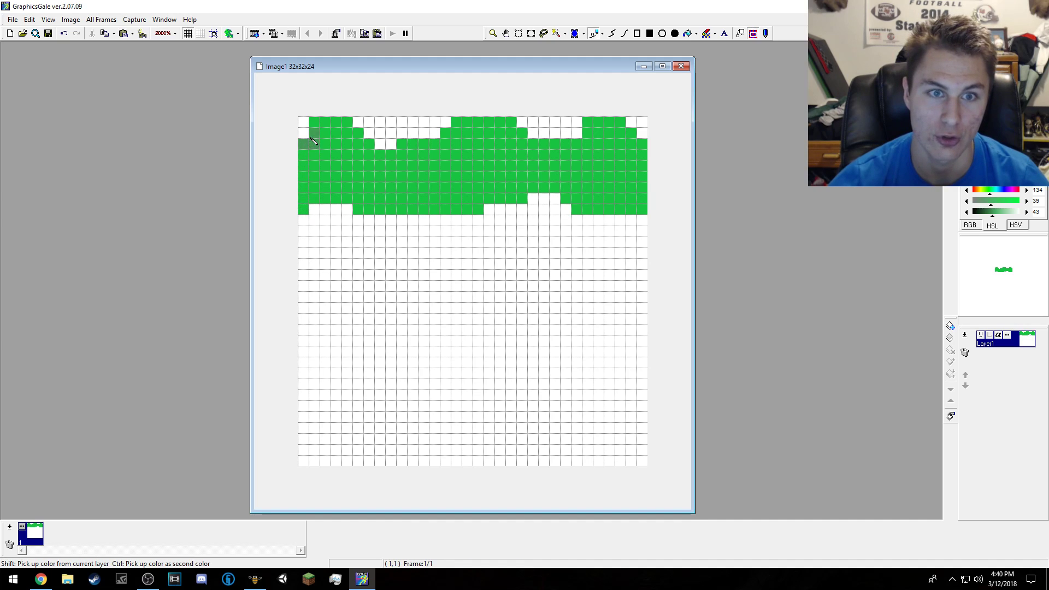
mouse_move(386, 155)
mouse_down()
mouse_move(475, 127)
mouse_move(548, 143)
mouse_move(644, 145)
mouse_up()
- Shade parts of the green band's lower edge in the duller green and add small patches inside the band
mouse_move(303, 209)
mouse_down()
mouse_move(367, 189)
mouse_move(425, 204)
mouse_up()
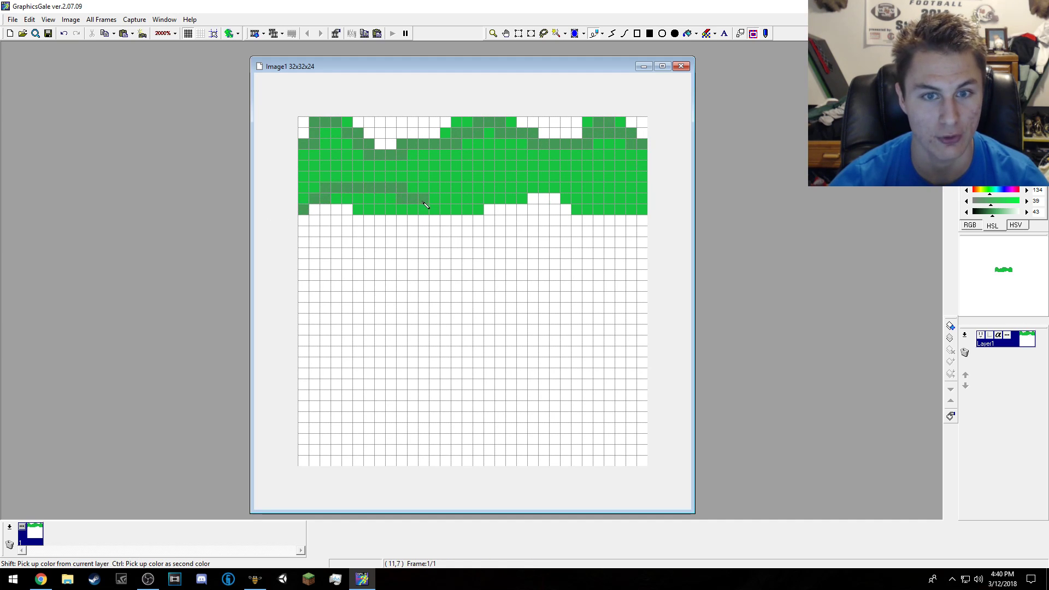
key(ctrl+z)
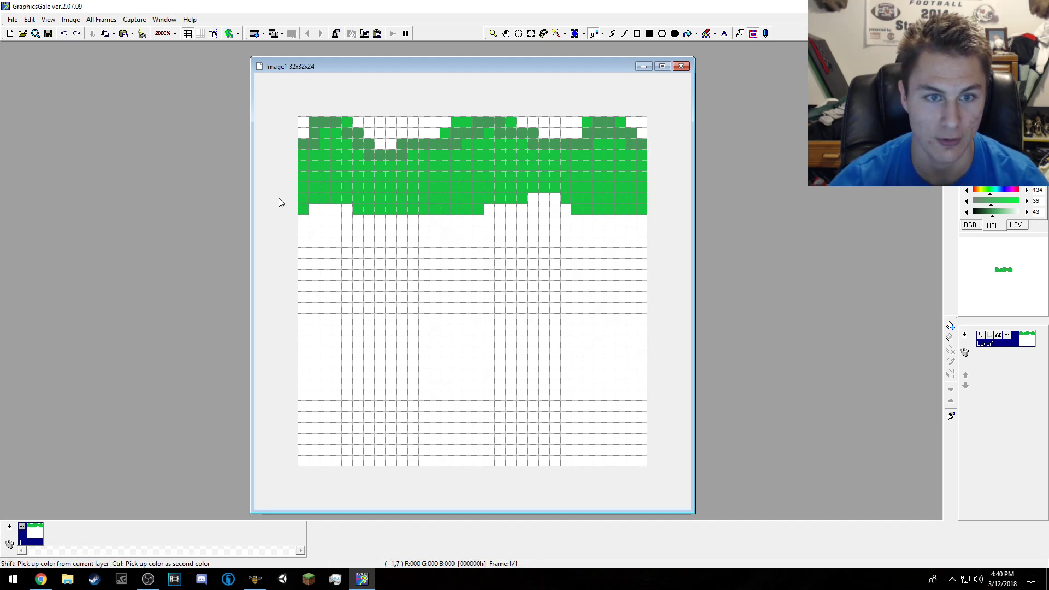
drag(303, 209, 348, 198)
drag(444, 211, 490, 188)
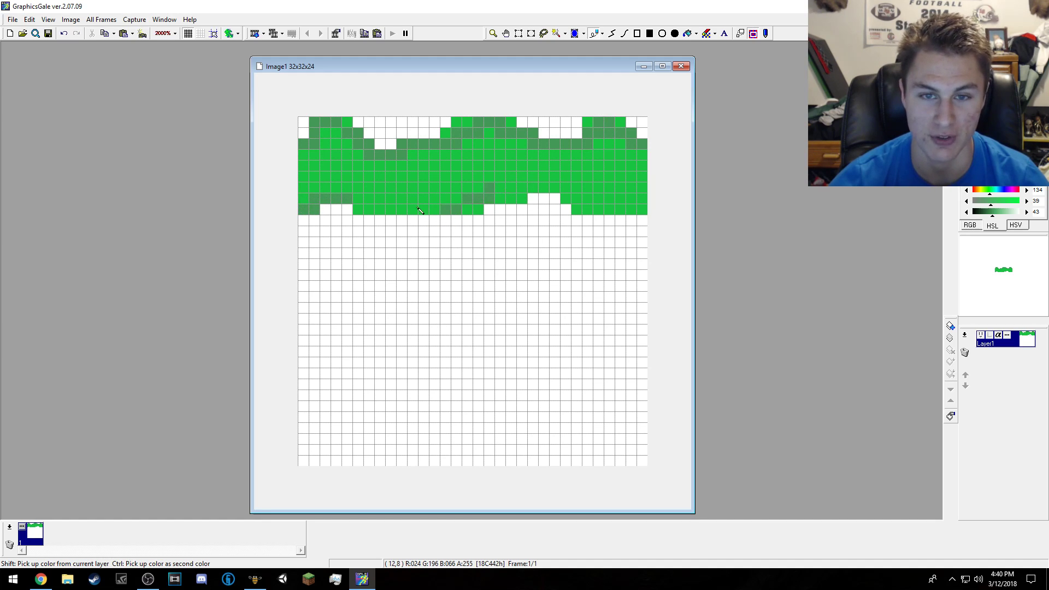
drag(401, 188, 413, 199)
mouse_move(609, 177)
mouse_down()
mouse_move(648, 213)
mouse_move(577, 210)
mouse_up()
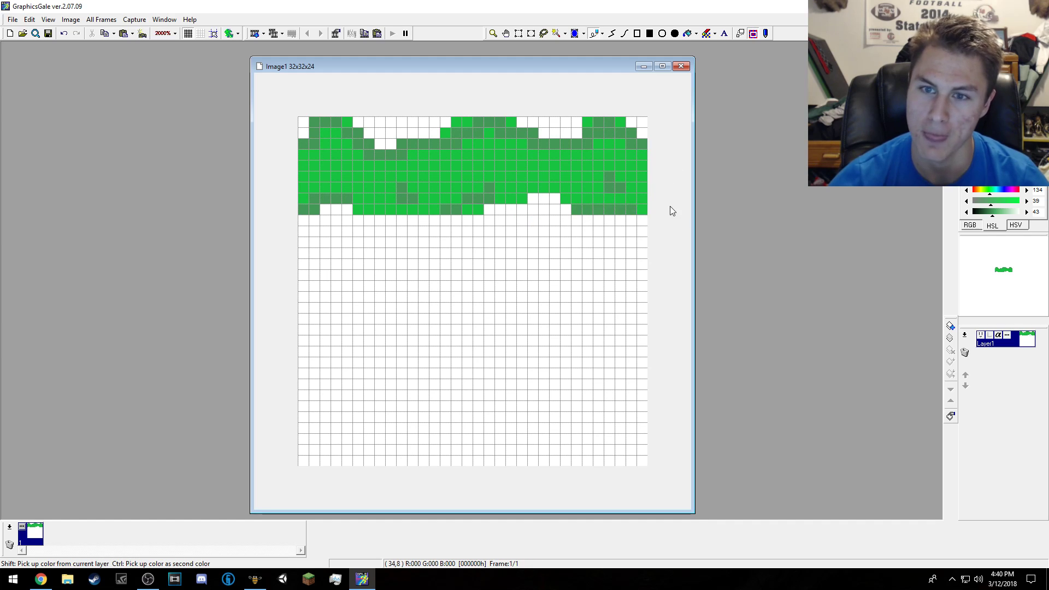
- Add a four-pixel dull green strip below the band's lower edge and two diagonal pixels beside the white notch
click(368, 221)
drag(372, 220, 404, 220)
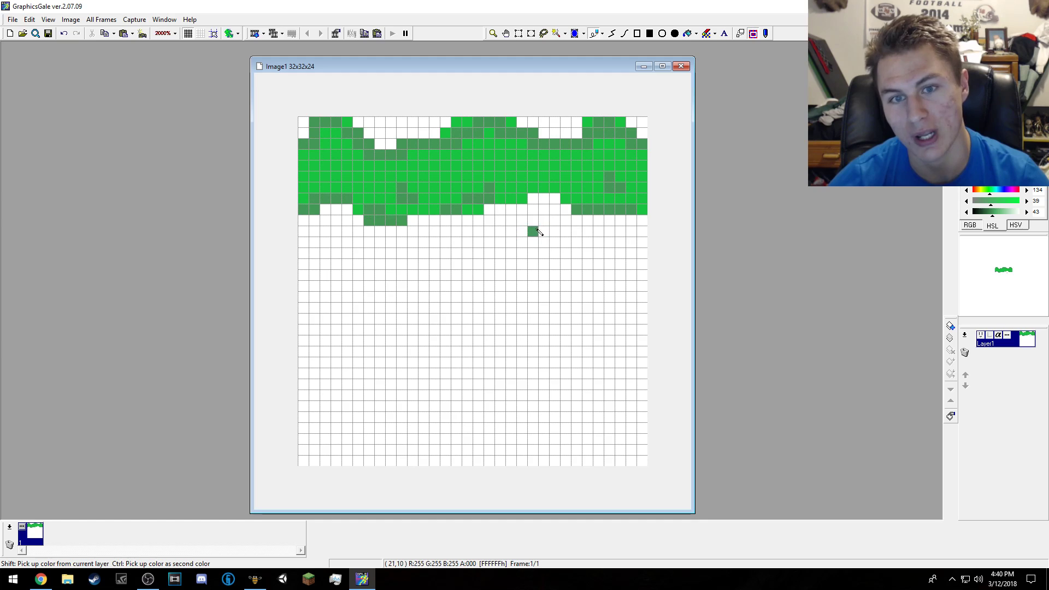
drag(522, 209, 532, 198)
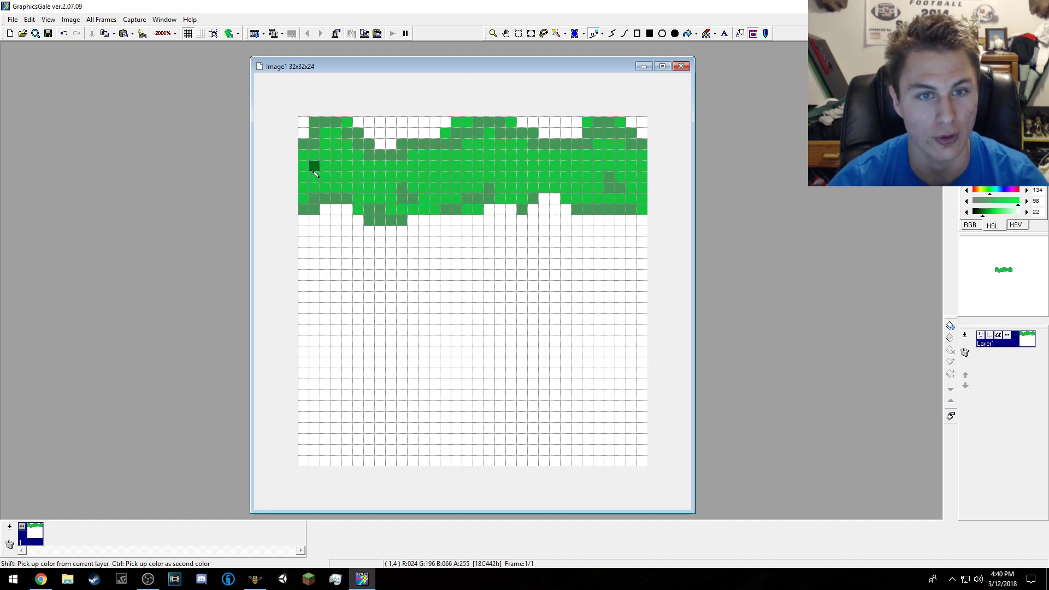
- Paint bright green highlights inside the grass band with hue 134, saturation 98 and luminance 43, undoing the stray pixel below it
click(1003, 88)
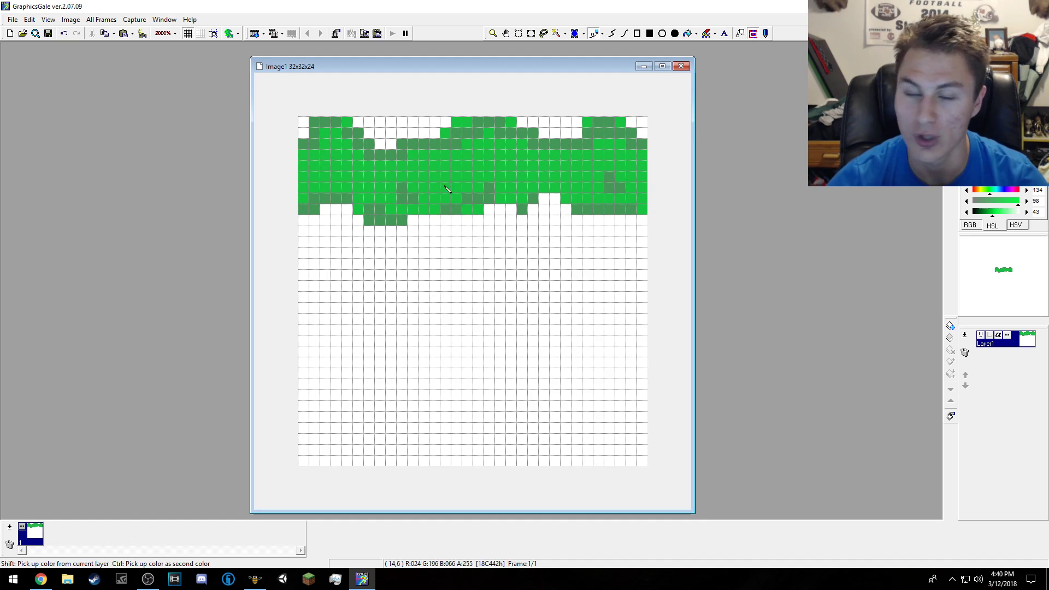
drag(304, 176, 336, 166)
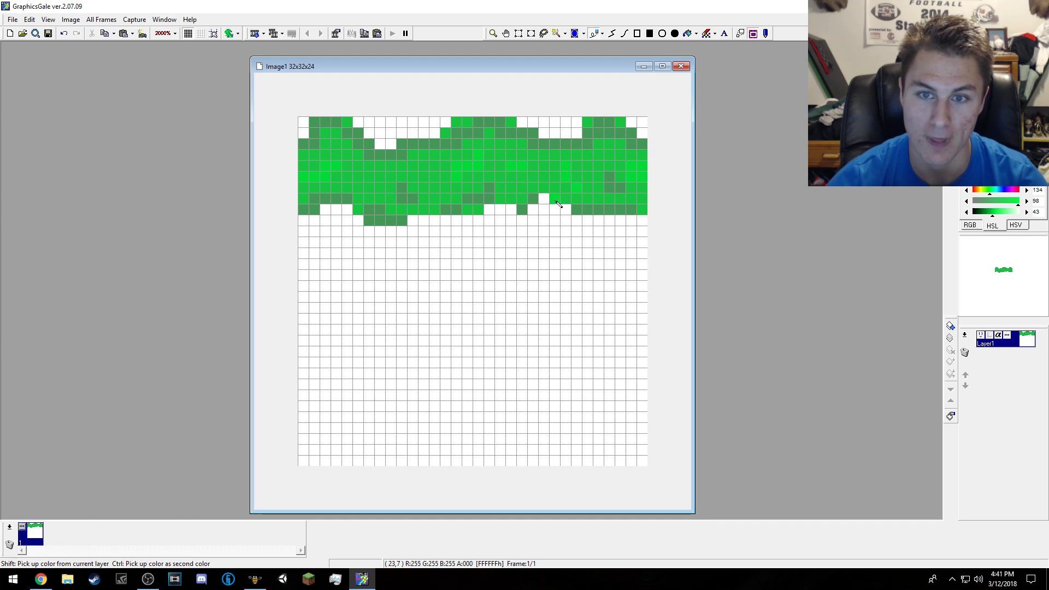
click(610, 220)
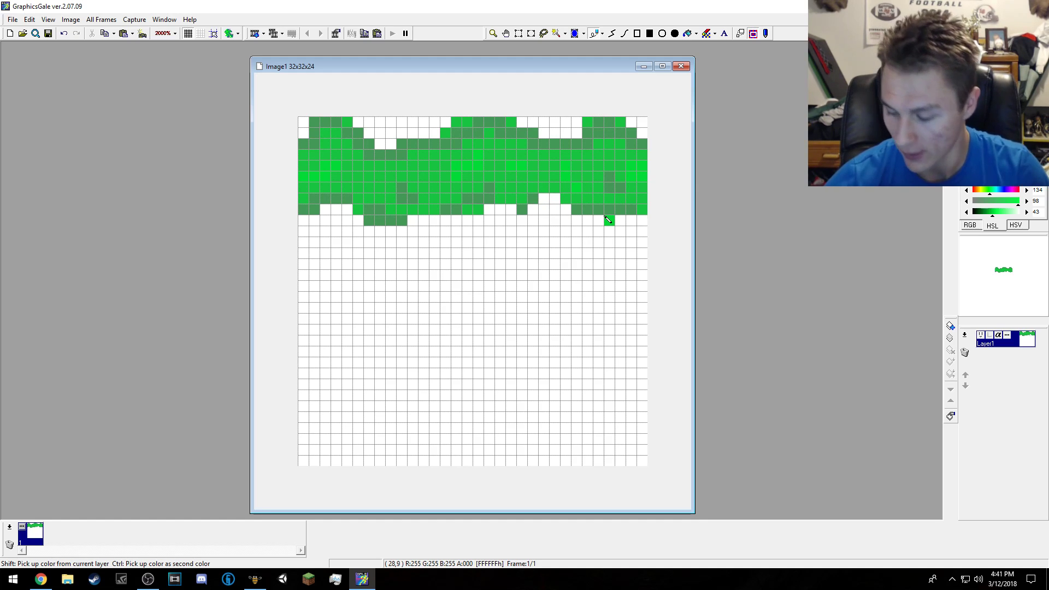
key(ctrl+z)
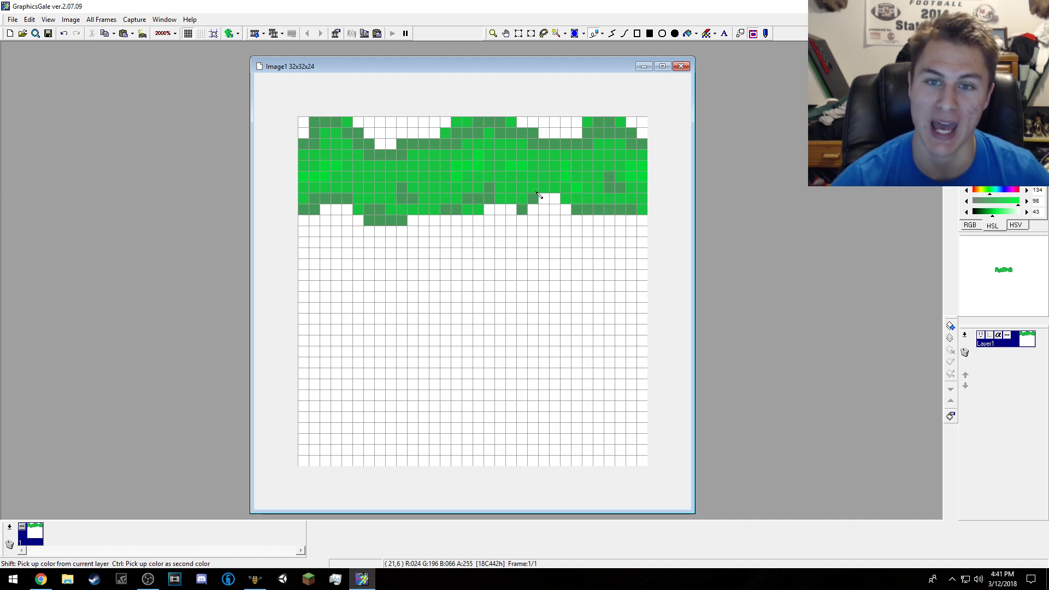
- Narrow the white notches along the band's lower edge in dull green with saturation 39 and add a two-pixel strip below
shift+click(582, 213)
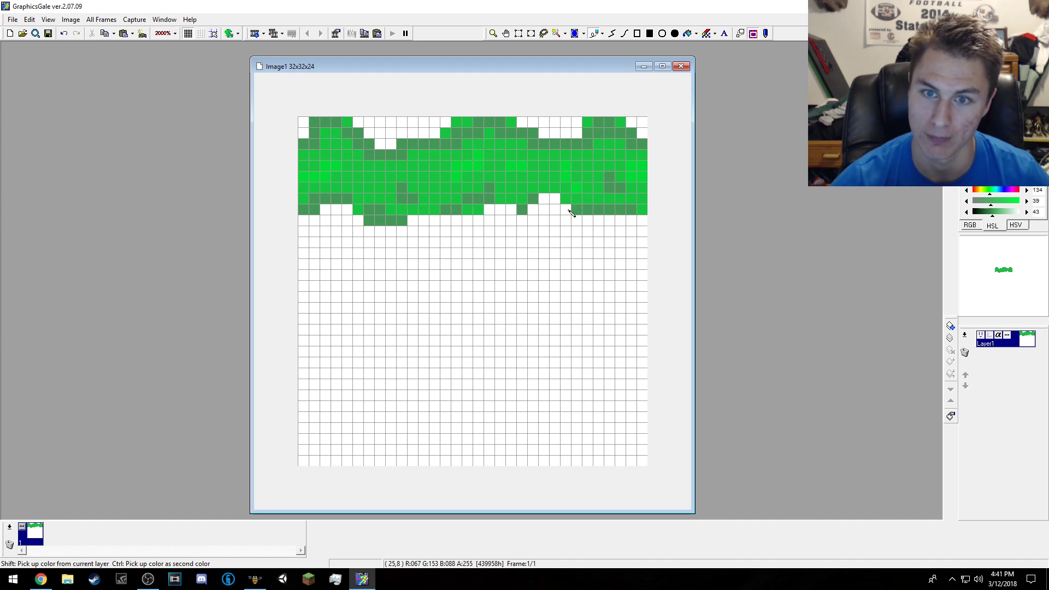
mouse_move(543, 200)
mouse_down()
mouse_move(564, 210)
mouse_move(493, 210)
mouse_move(467, 220)
mouse_up()
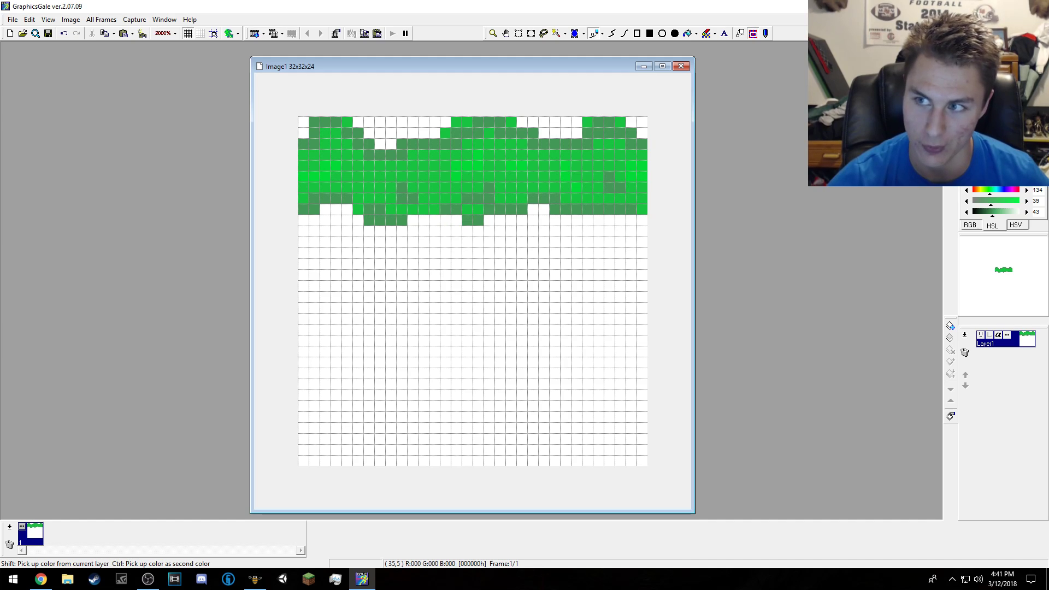
- Try flood-filling the area below the grass with a dark brown of saturation 56 and luminance 22
click(1003, 109)
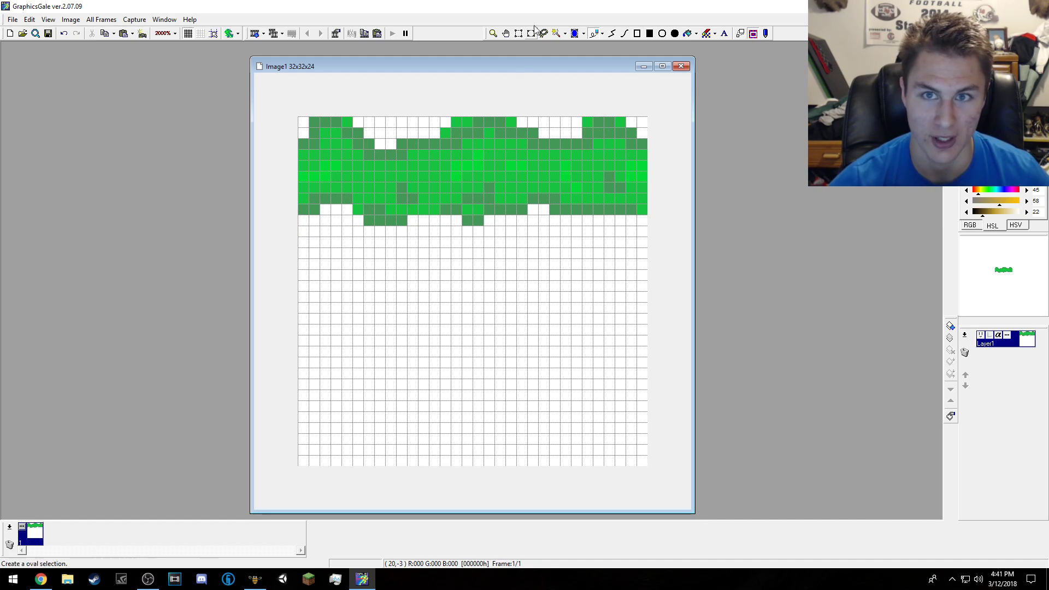
click(688, 33)
click(522, 318)
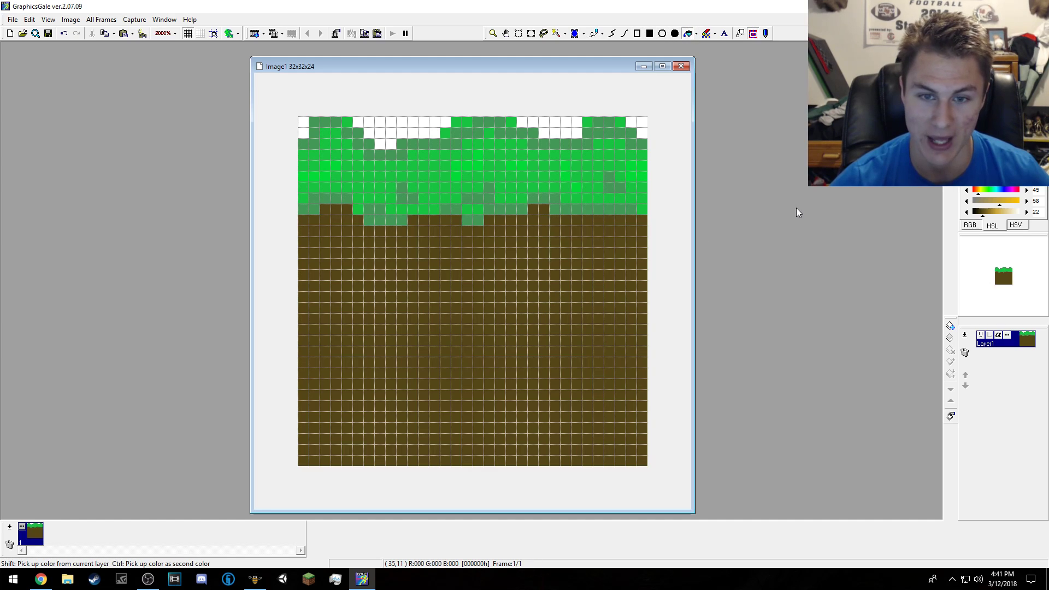
key(ctrl+z)
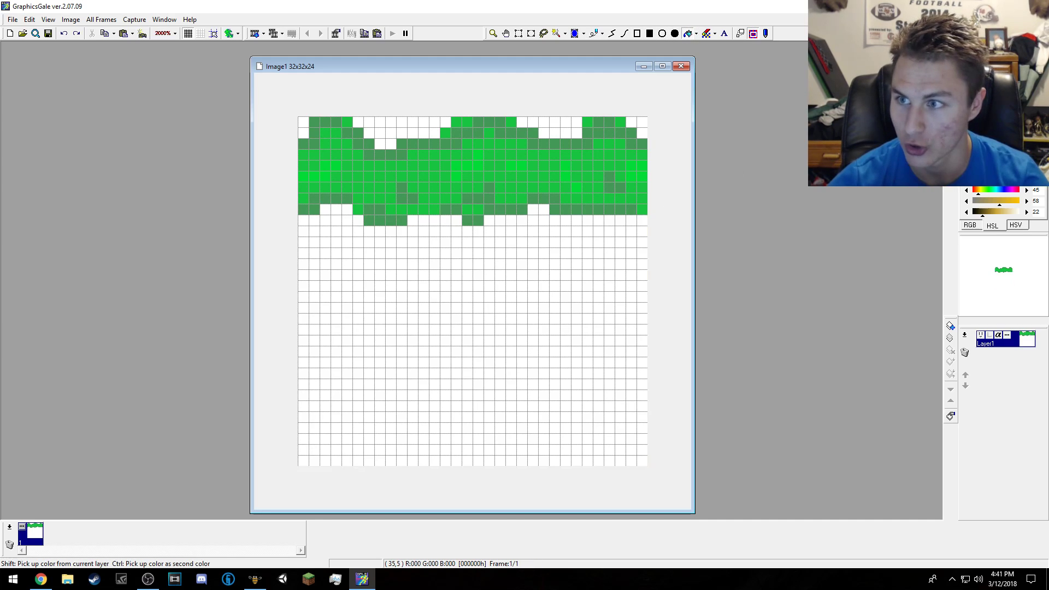
- Flood-fill the area below the grass with a lighter brown of hue 45, saturation 70 and luminance 32
click(980, 158)
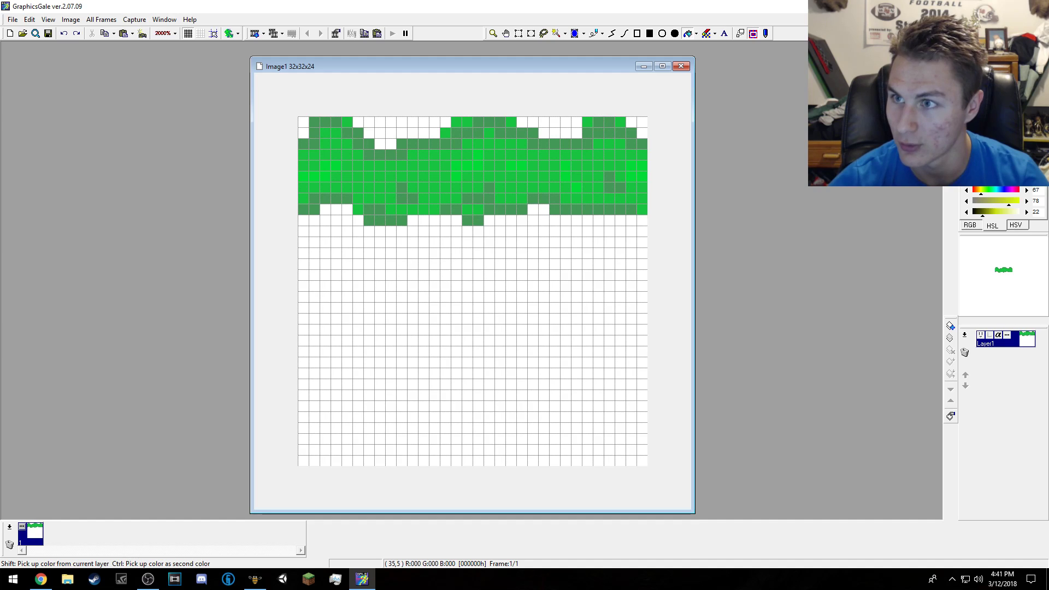
click(980, 159)
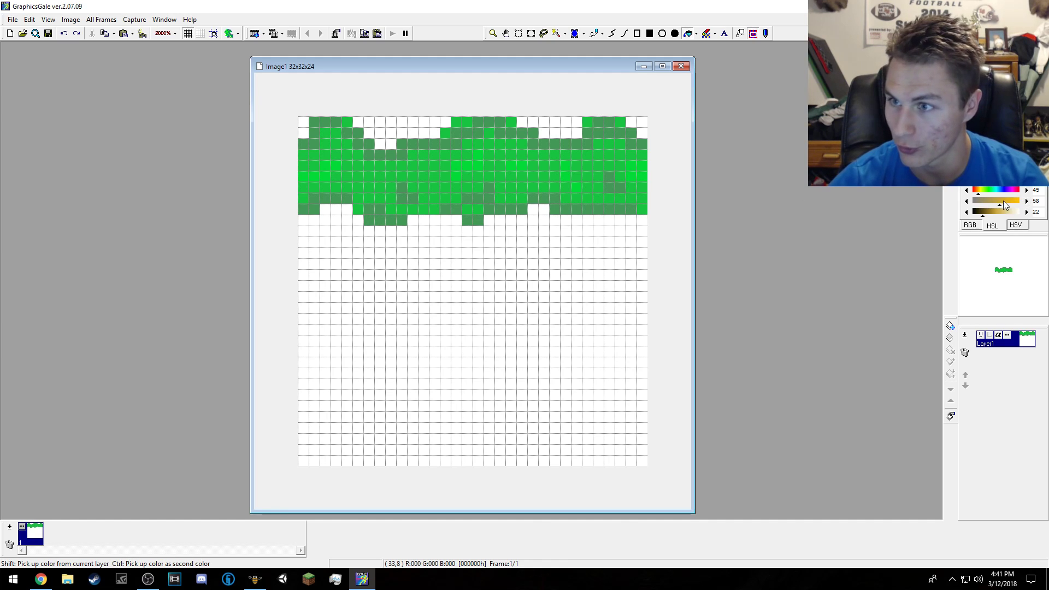
drag(1001, 206, 1025, 198)
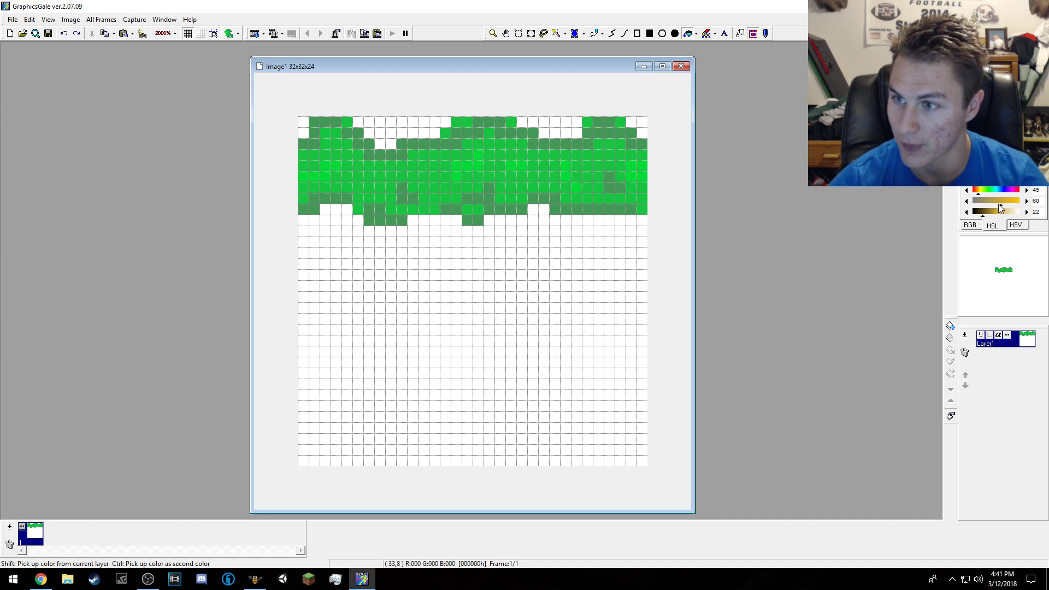
click(999, 202)
click(987, 215)
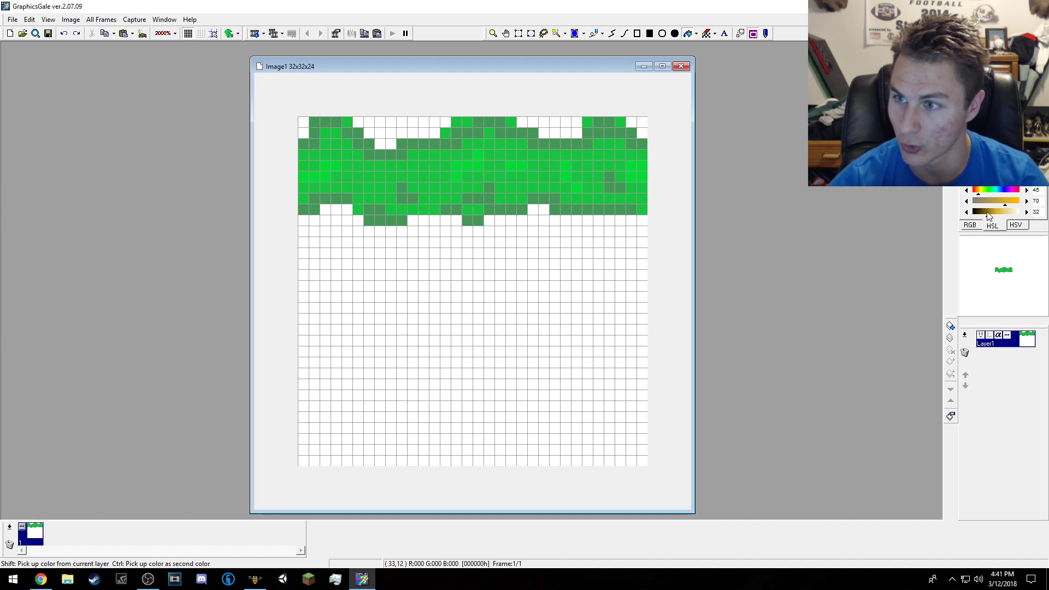
click(612, 235)
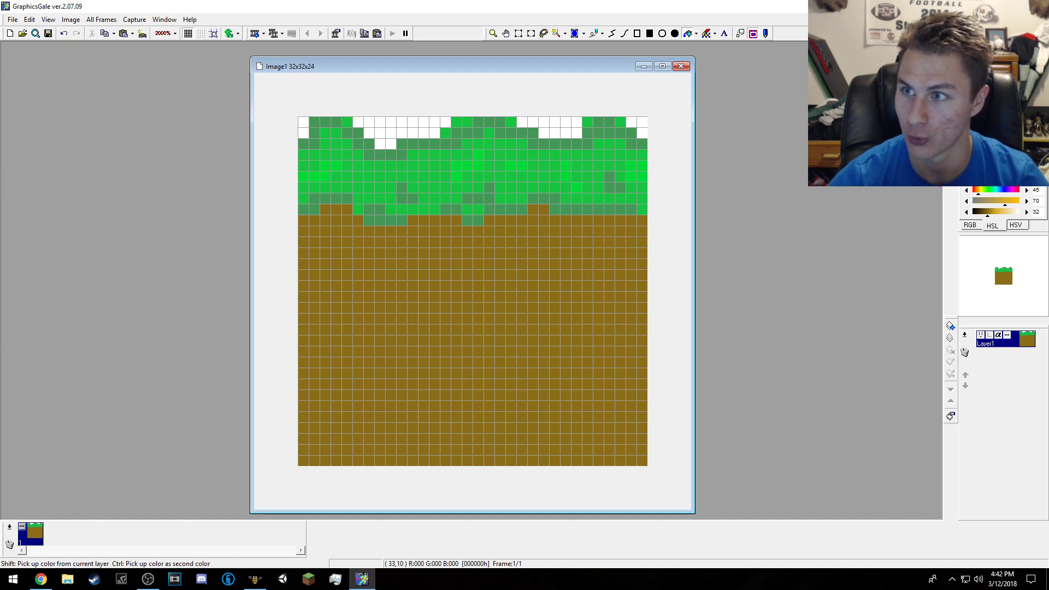
- Outline the grass band's lower and upper edges with the Pen tool in dark blue with hue 201, saturation 40 and luminance 22
click(1003, 120)
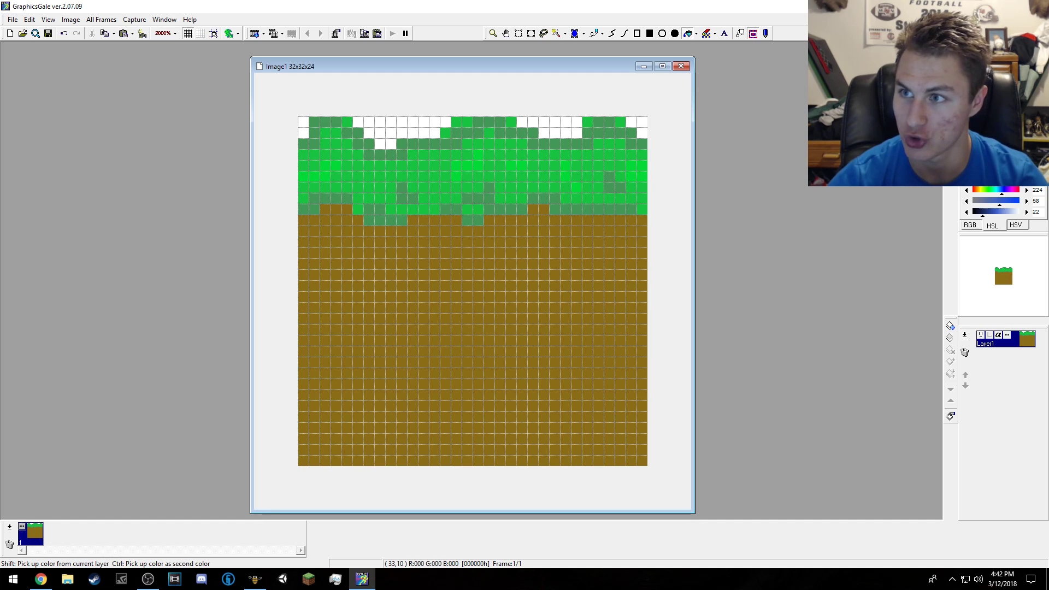
click(1008, 120)
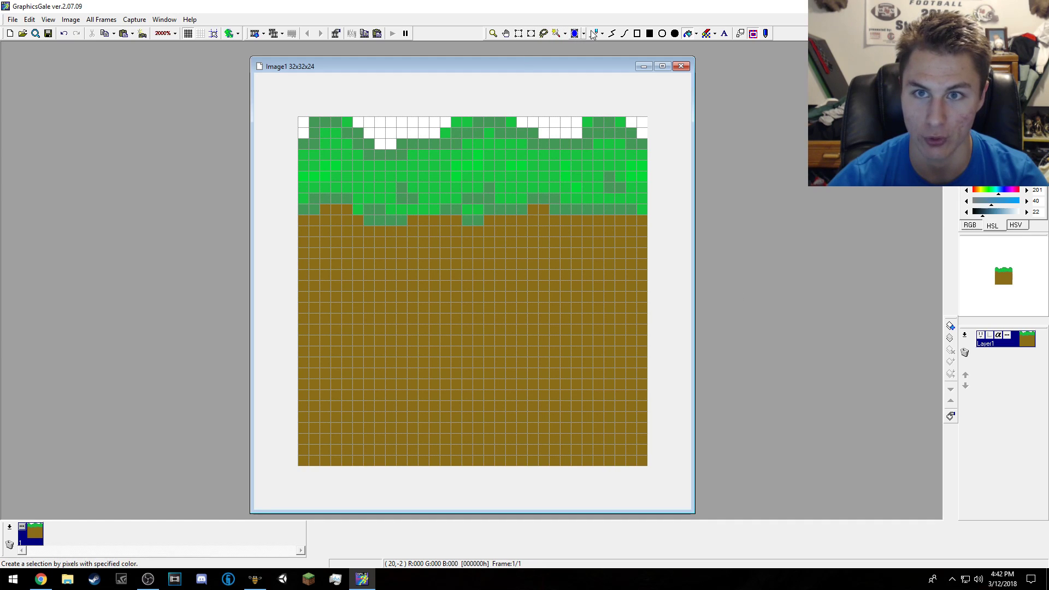
mouse_move(303, 220)
mouse_down()
mouse_move(337, 210)
mouse_move(361, 221)
mouse_up()
click(393, 234)
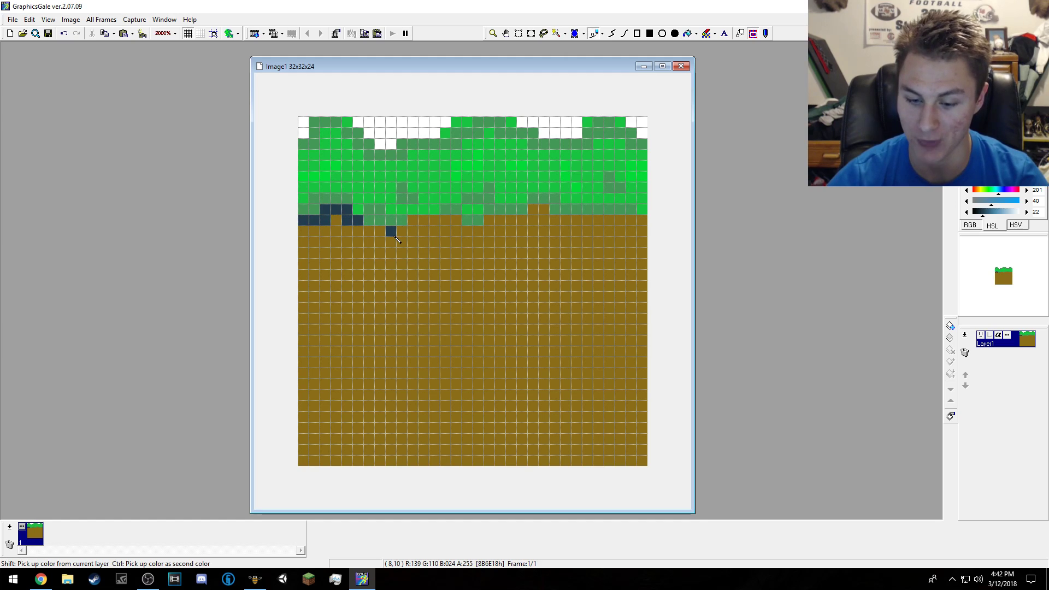
key(ctrl+z)
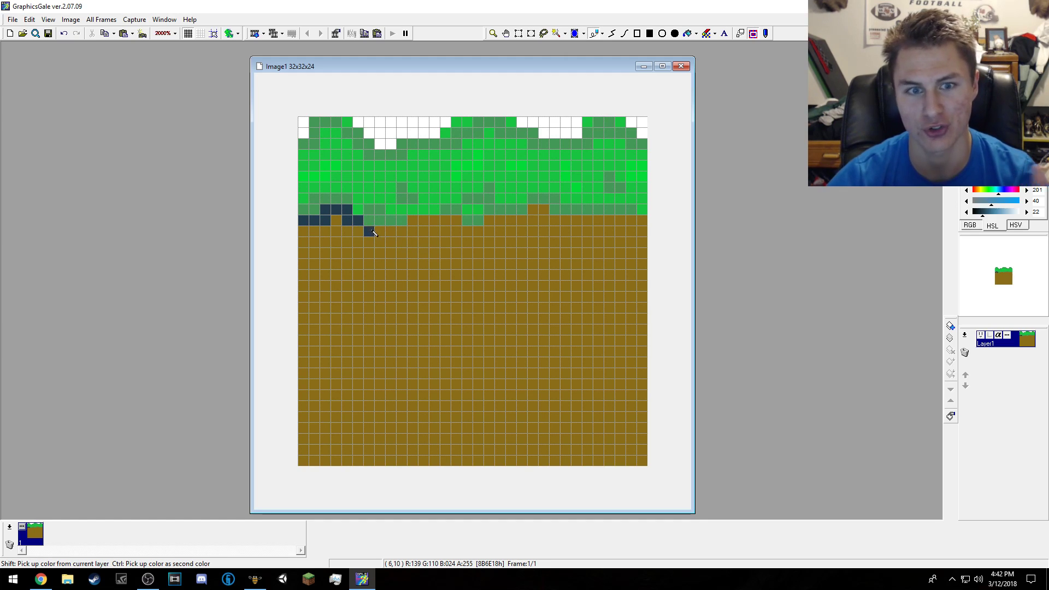
click(373, 232)
mouse_move(377, 234)
mouse_down()
mouse_move(469, 232)
mouse_move(538, 213)
mouse_move(642, 231)
mouse_up()
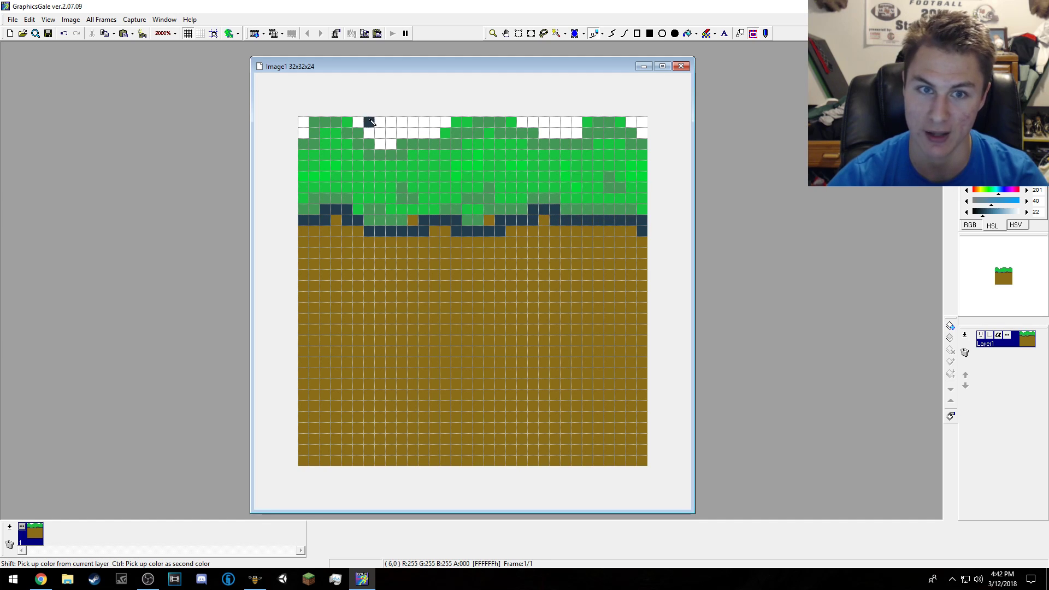
click(304, 132)
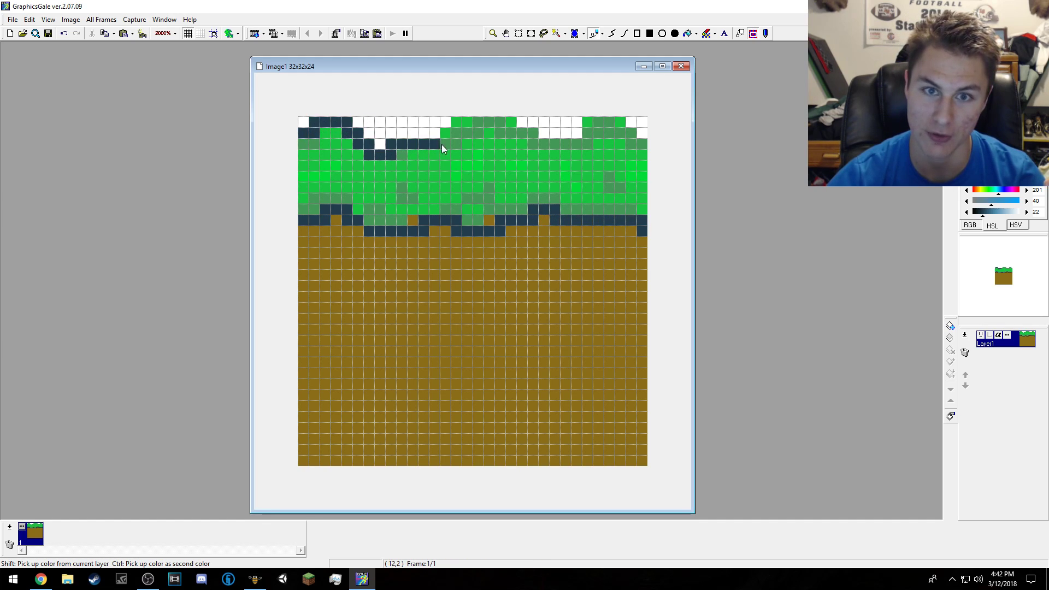
mouse_move(481, 130)
mouse_down()
mouse_move(568, 157)
mouse_move(599, 132)
mouse_move(625, 128)
mouse_move(638, 165)
mouse_up()
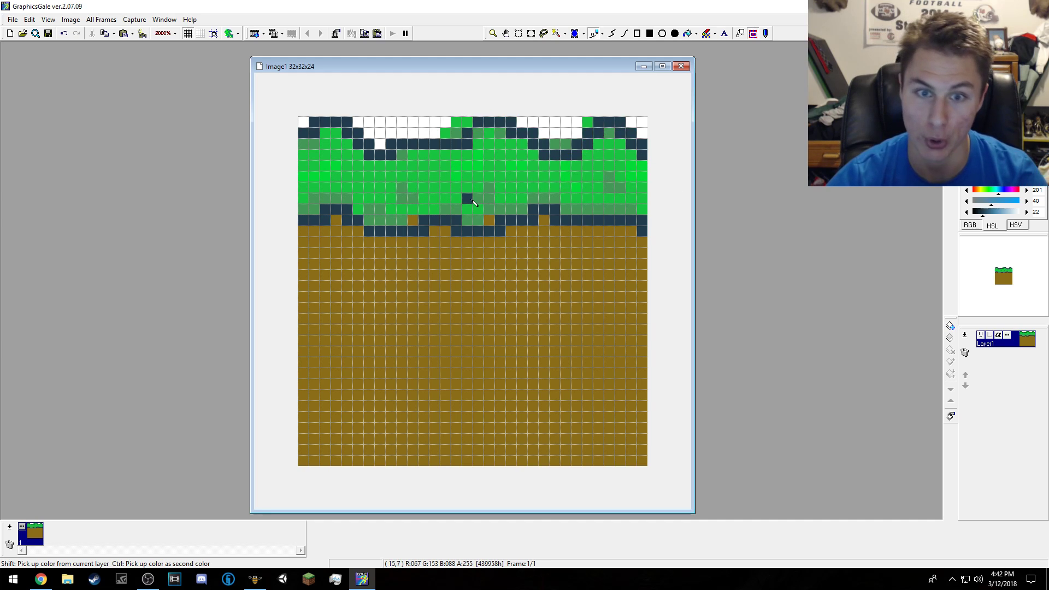
- Try a small dark blue mark inside the green band and a two-pixel vertical one below the lower outline
drag(425, 166, 434, 176)
drag(380, 253, 378, 241)
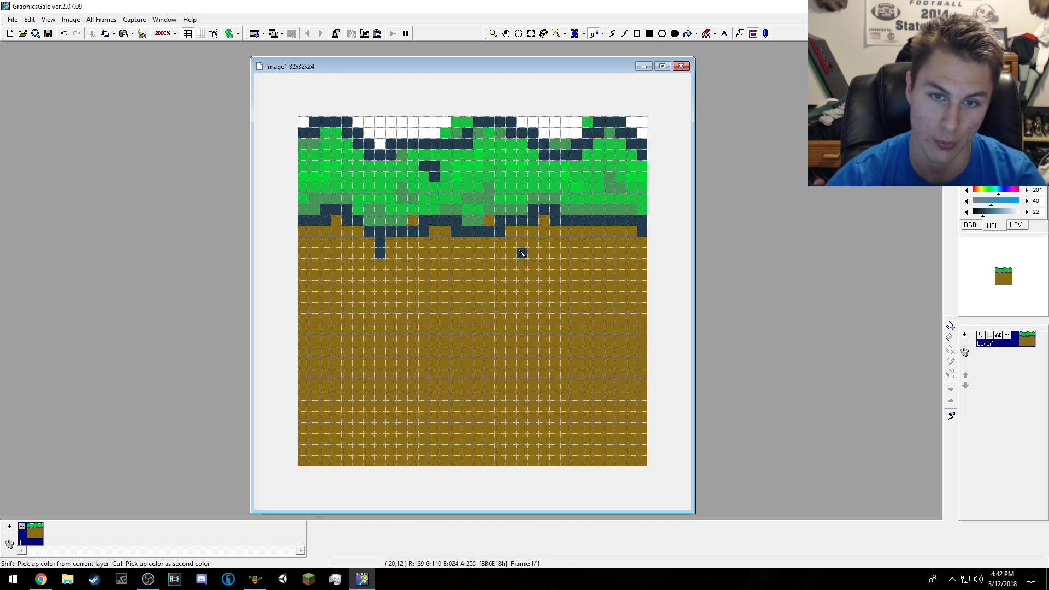
key(ctrl+z)
key(ctrl+z)
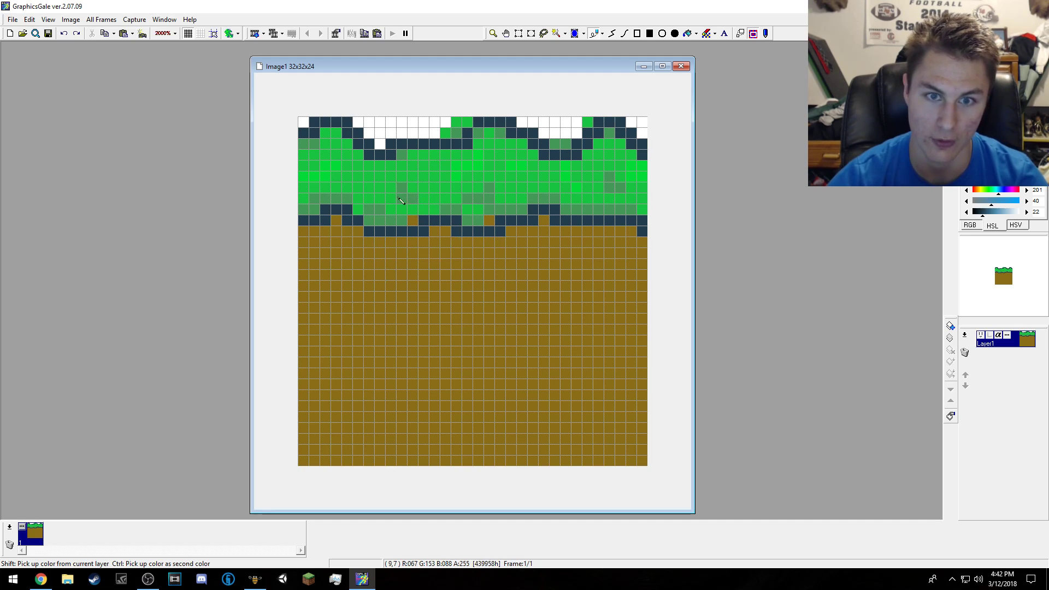
- Draw three dark blue marks of three pixels each inside the green band
drag(358, 176, 373, 189)
mouse_move(445, 176)
mouse_down()
mouse_move(510, 198)
mouse_move(499, 179)
mouse_move(521, 187)
mouse_up()
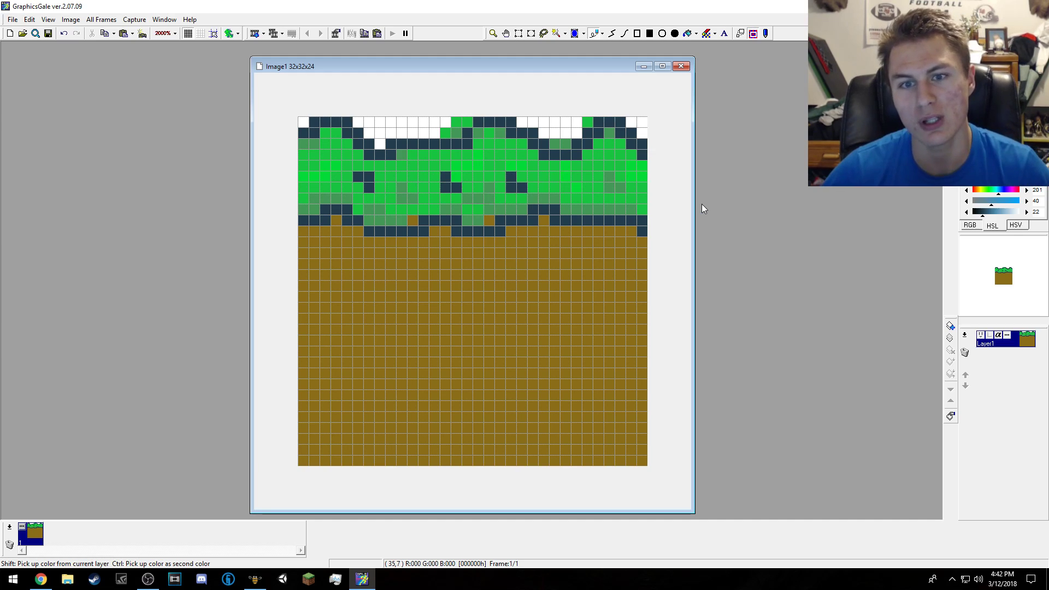
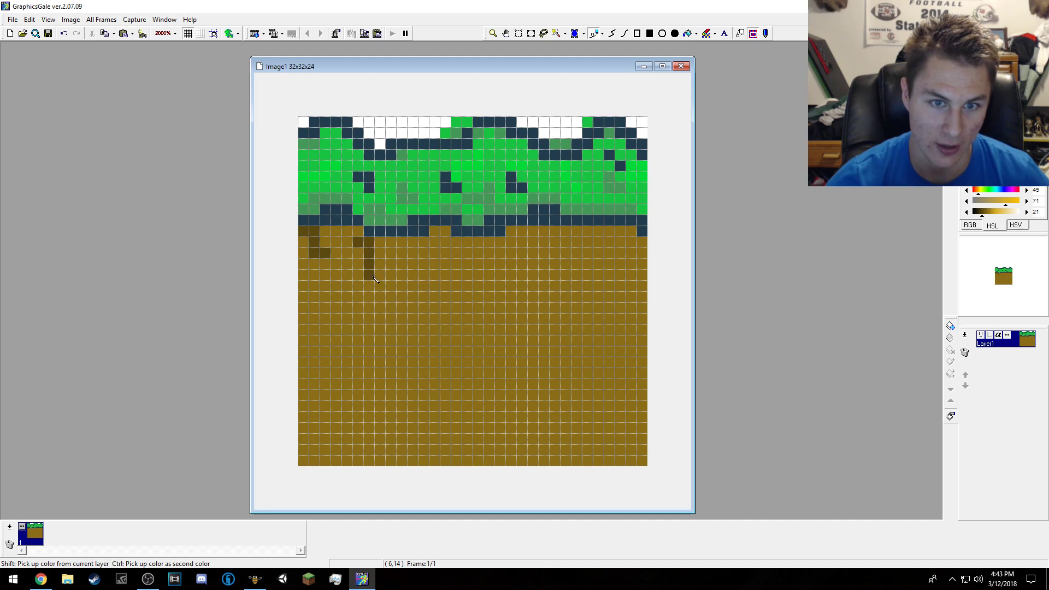
- Draw a dark brown shadow band directly below the dark blue grass outline, with short uneven drips reaching into the dirt
mouse_move(437, 241)
mouse_down()
mouse_move(463, 239)
mouse_move(555, 233)
mouse_move(647, 245)
mouse_move(587, 245)
mouse_move(579, 268)
mouse_up()
drag(532, 242, 530, 278)
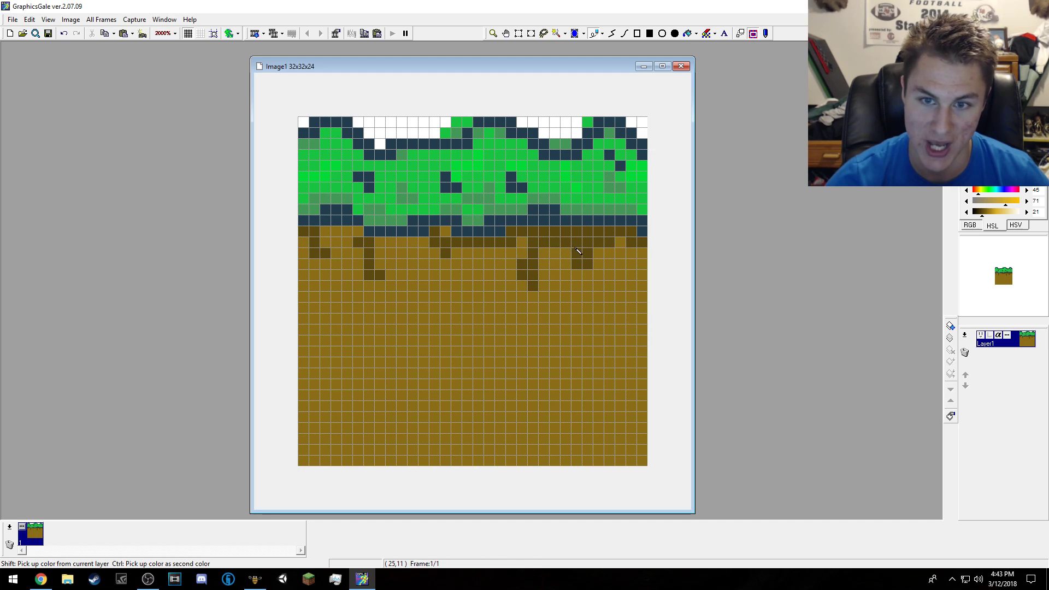
mouse_move(523, 245)
mouse_down()
mouse_move(443, 233)
mouse_move(414, 249)
mouse_move(429, 246)
mouse_move(323, 231)
mouse_up()
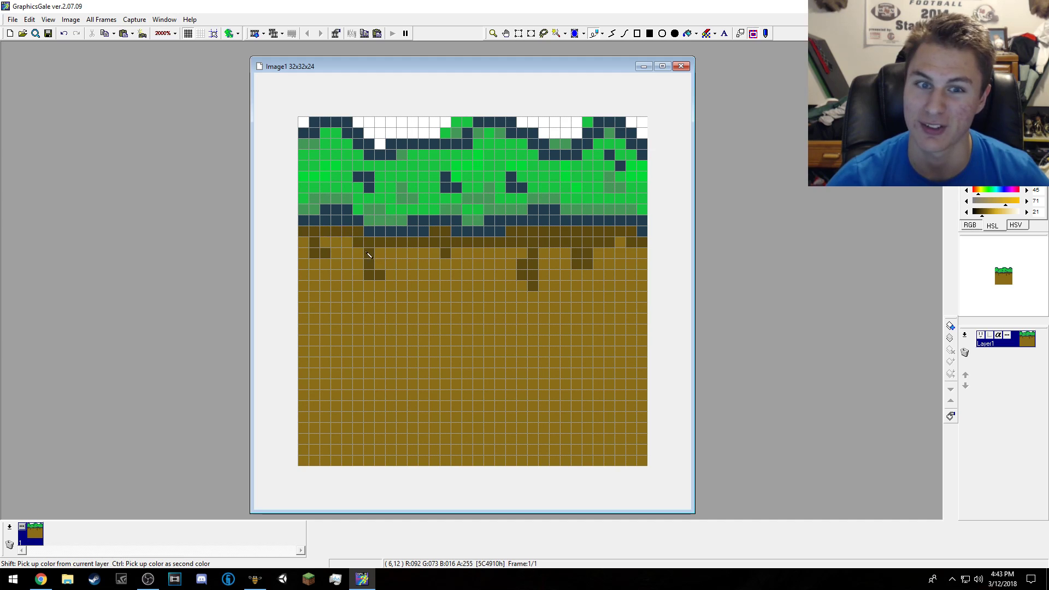
click(336, 242)
click(335, 275)
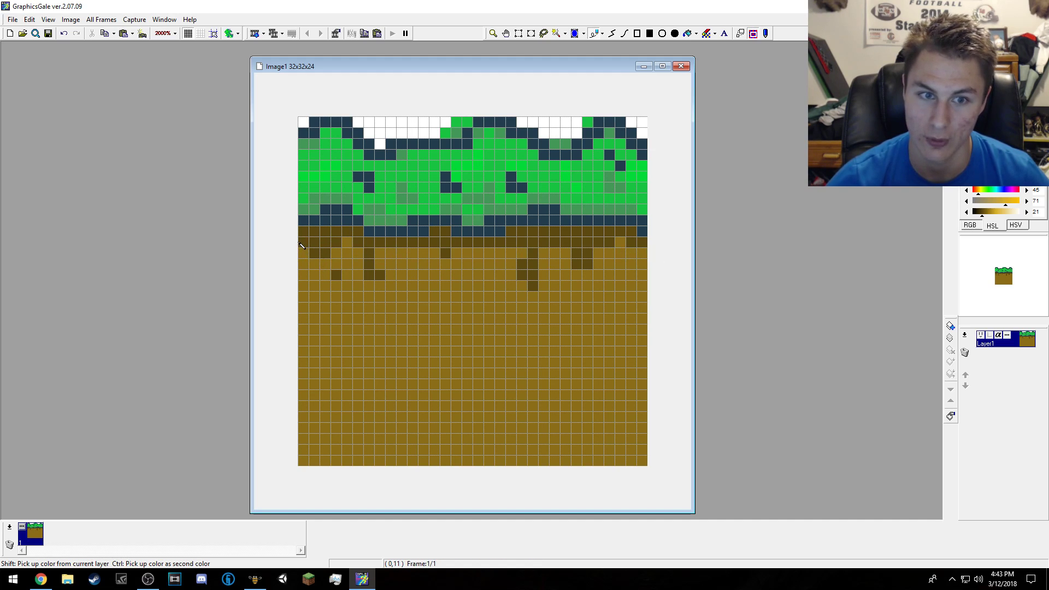
drag(621, 253, 599, 285)
mouse_move(478, 264)
mouse_down()
mouse_move(459, 278)
mouse_move(394, 269)
mouse_move(434, 253)
mouse_up()
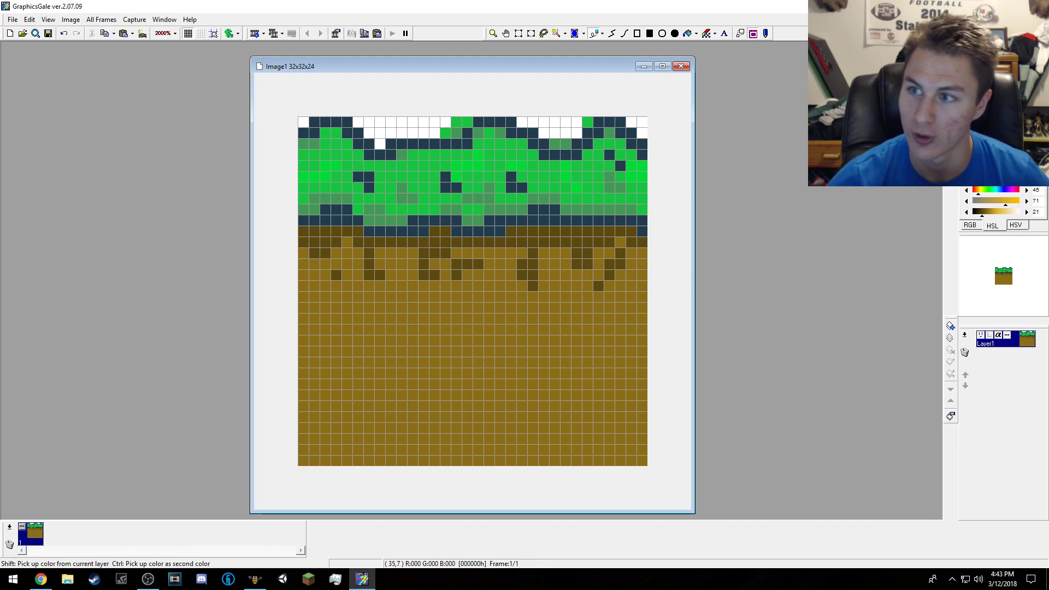
- Draw orange-brown marks with hue 42, saturation 100 and luminance 29 around the two dark brown drips nearest the tile's right edge
click(1008, 203)
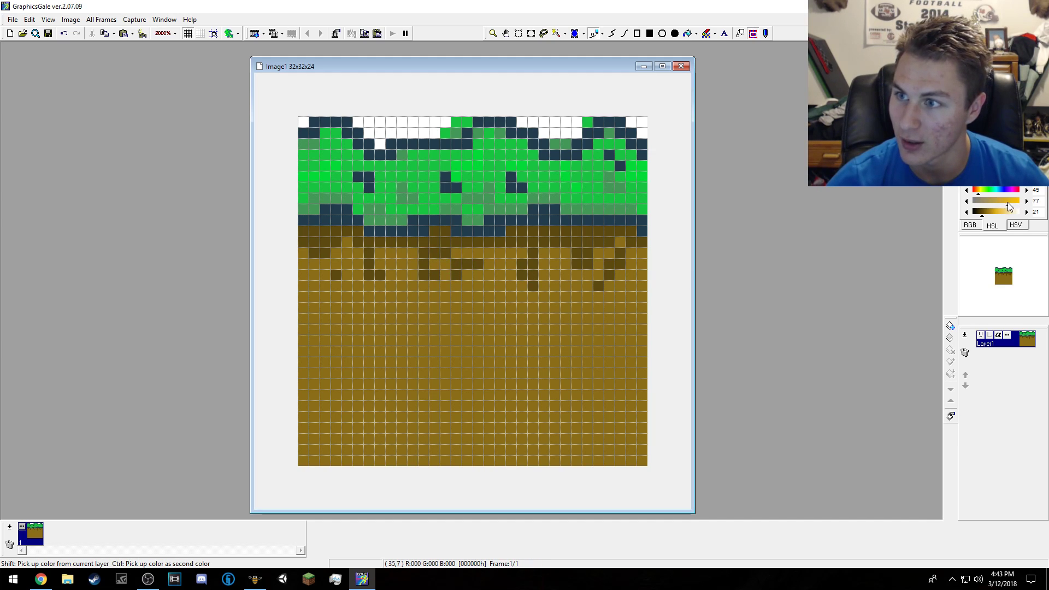
mouse_move(1007, 203)
mouse_down()
mouse_move(996, 204)
mouse_move(1010, 203)
mouse_up()
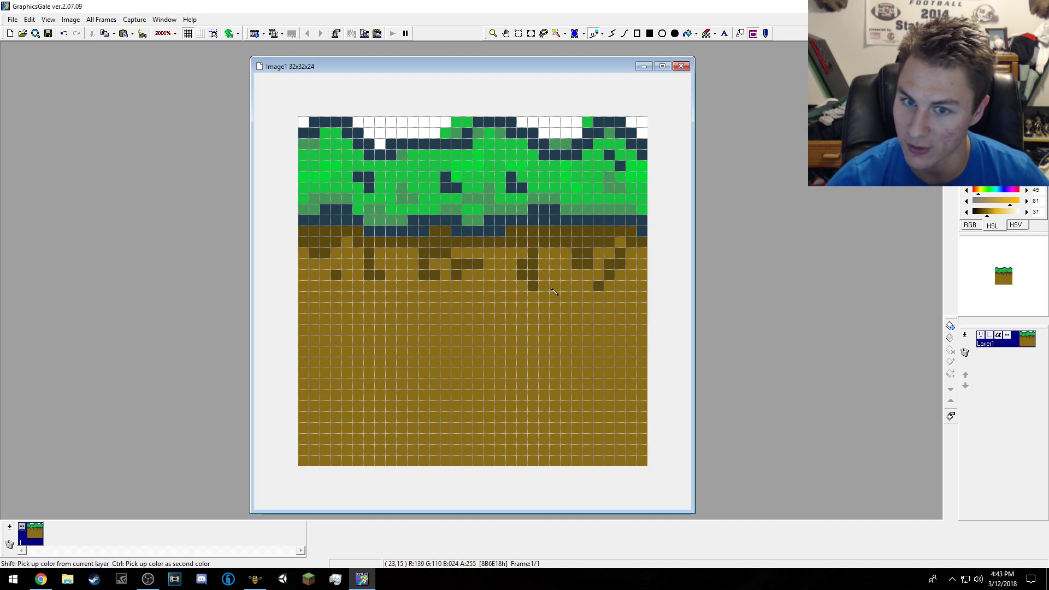
right_click(570, 285)
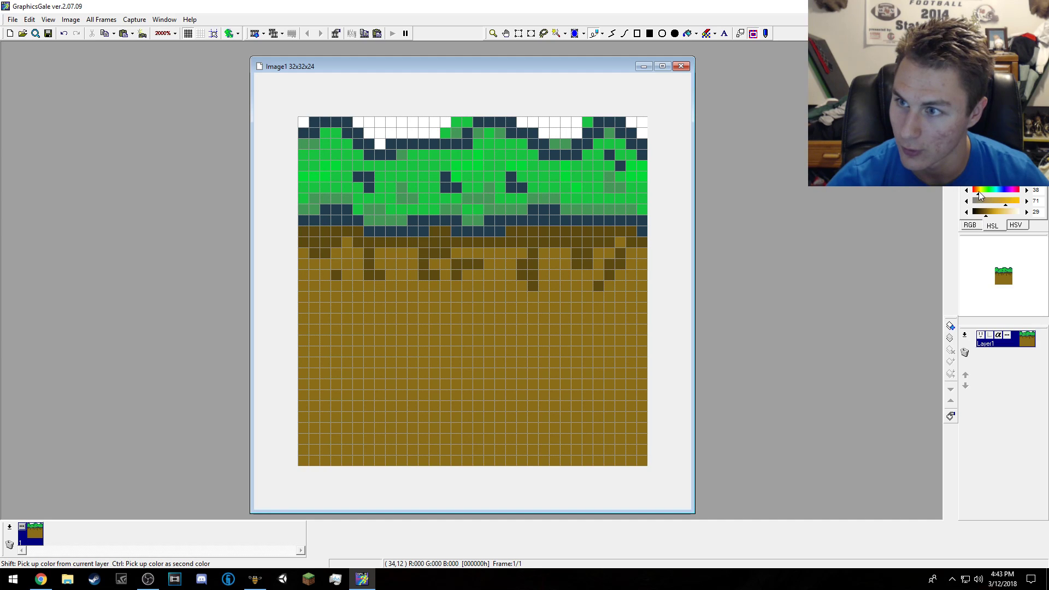
drag(979, 191, 1020, 206)
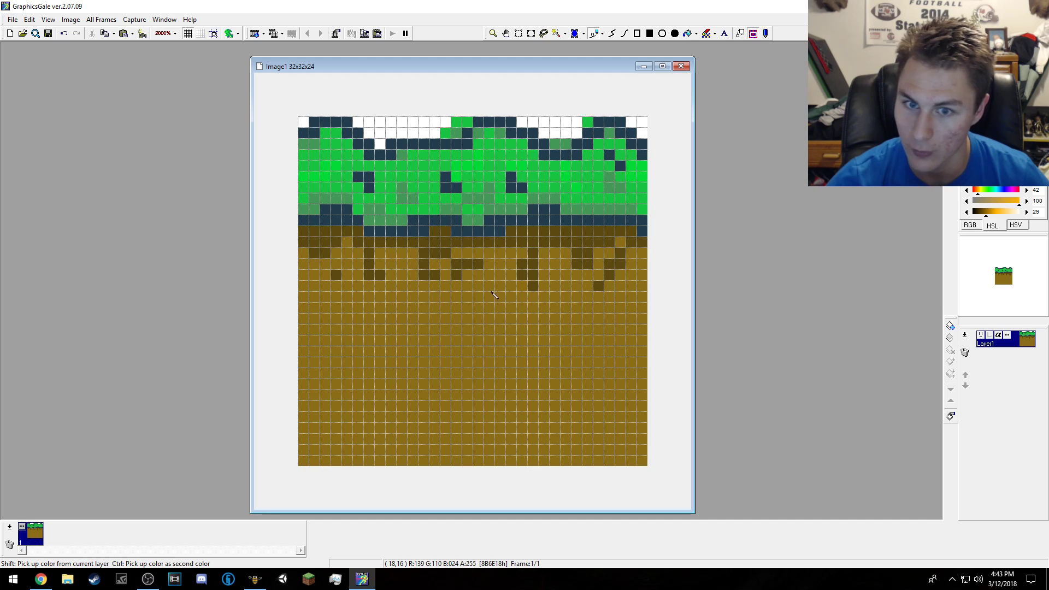
drag(518, 255, 520, 295)
drag(543, 255, 544, 296)
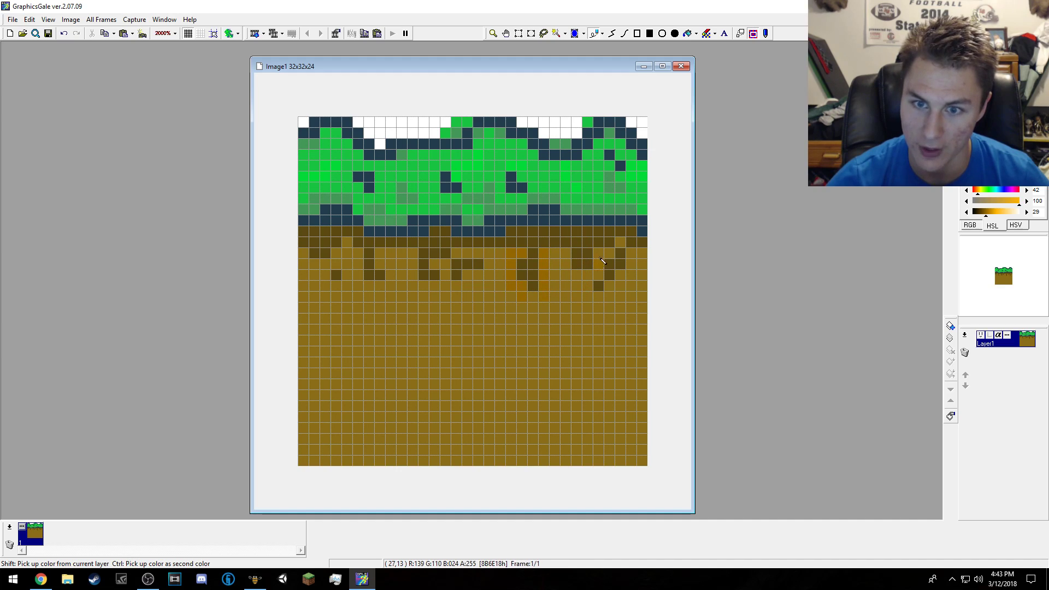
drag(598, 254, 577, 296)
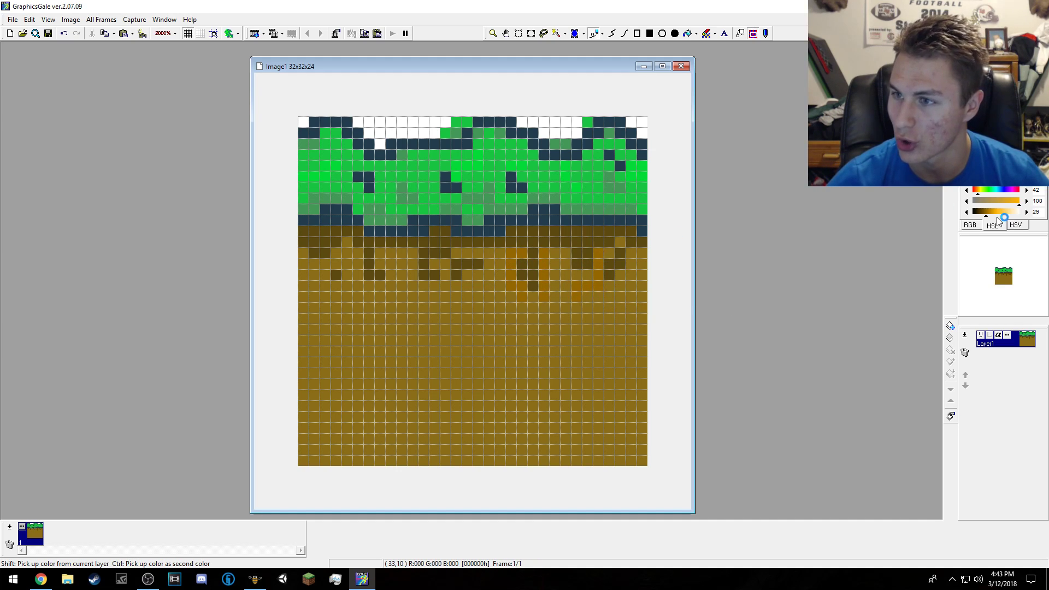
- Raise the colour's luminance to 35 and repaint the orange-brown marks around the two drips with it
drag(988, 215, 990, 215)
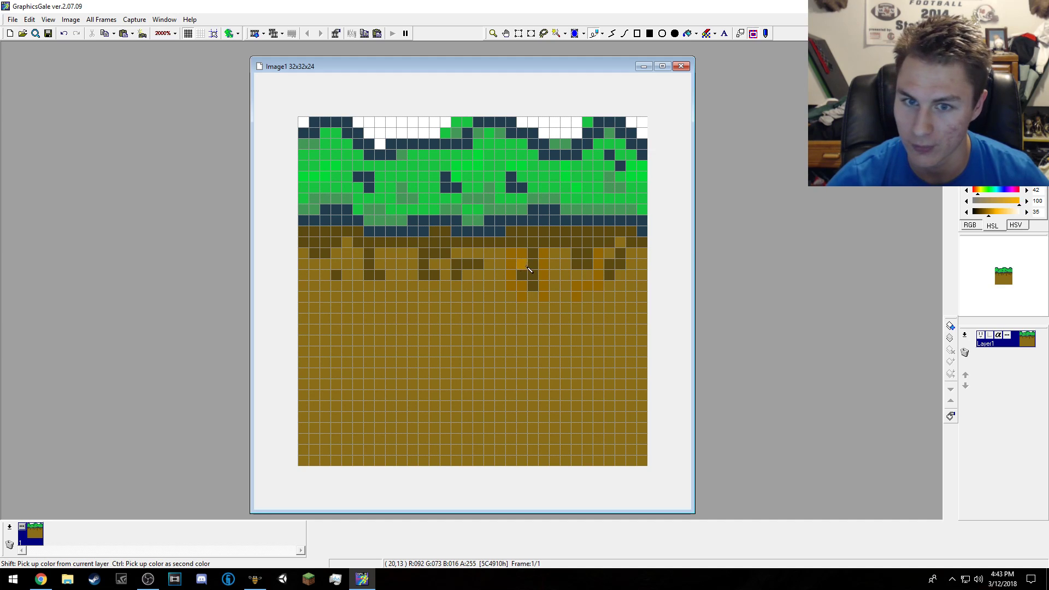
mouse_move(522, 253)
mouse_down()
mouse_move(511, 266)
mouse_move(534, 291)
mouse_up()
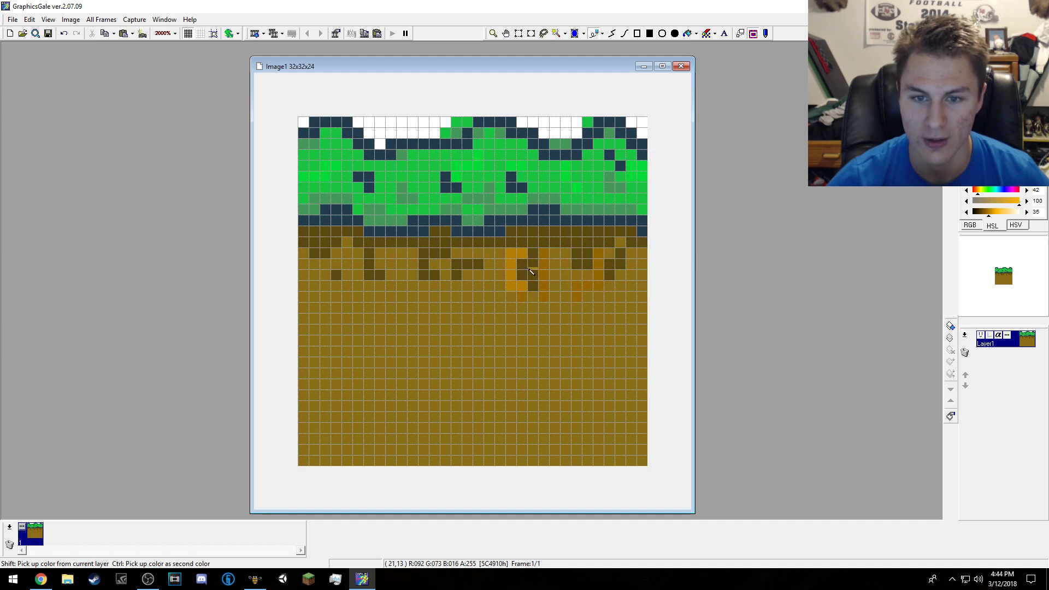
drag(544, 254, 544, 286)
drag(599, 254, 587, 296)
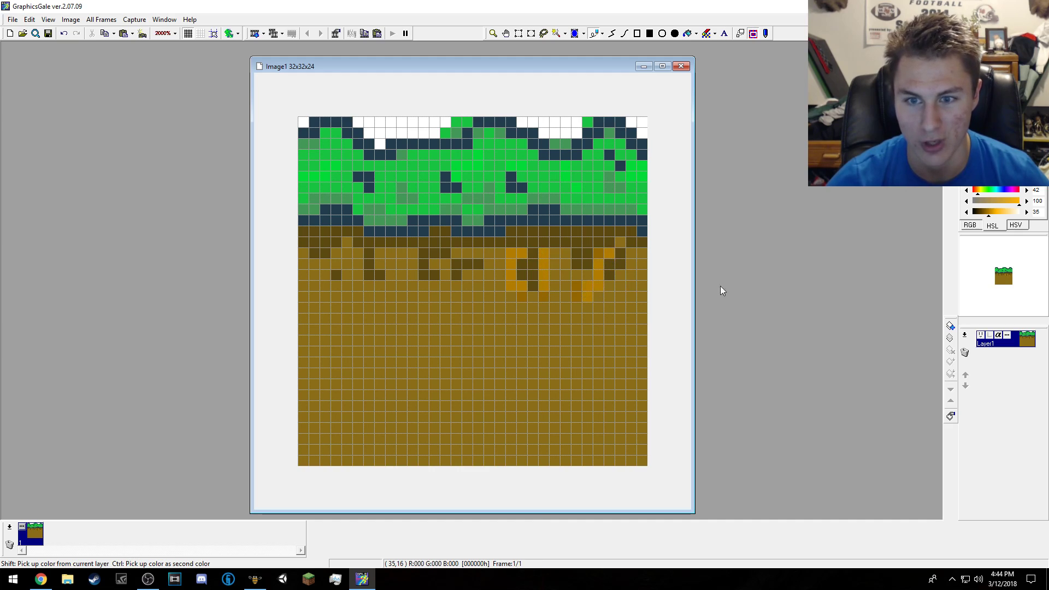
drag(478, 253, 478, 297)
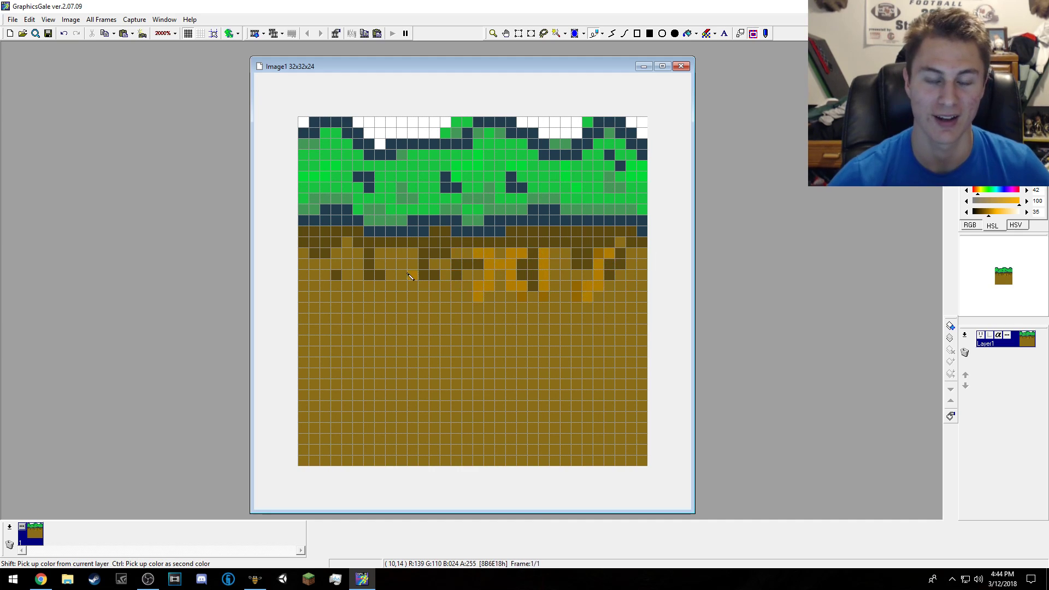
mouse_move(391, 260)
mouse_down()
mouse_move(391, 273)
mouse_move(391, 253)
mouse_up()
drag(391, 253, 391, 289)
drag(355, 258, 322, 297)
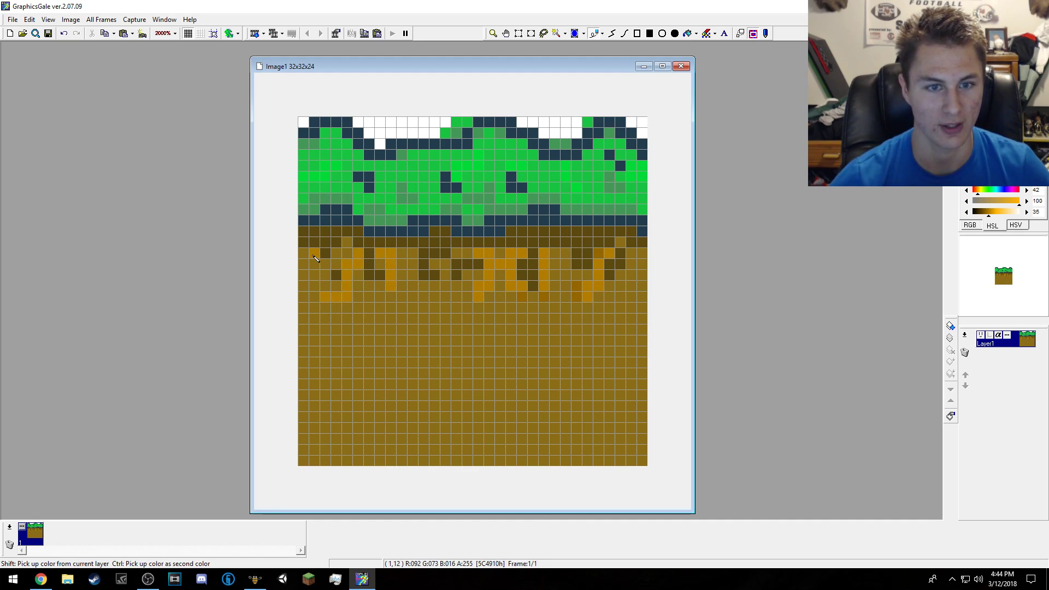
drag(315, 260, 314, 309)
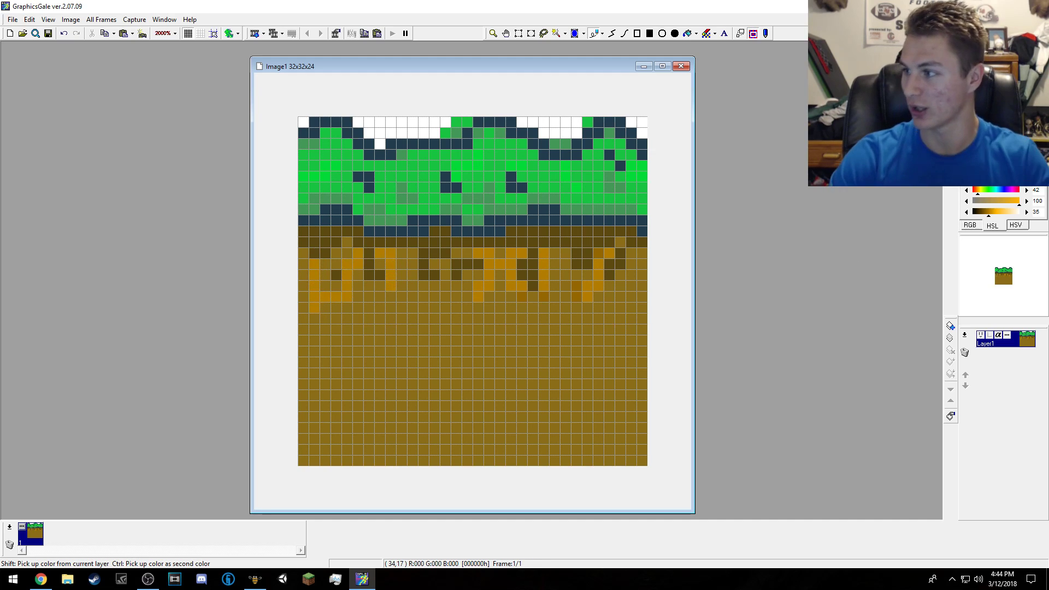
click(576, 253)
key(ctrl+z)
key(ctrl+z)
key(ctrl+z)
key(ctrl+z)
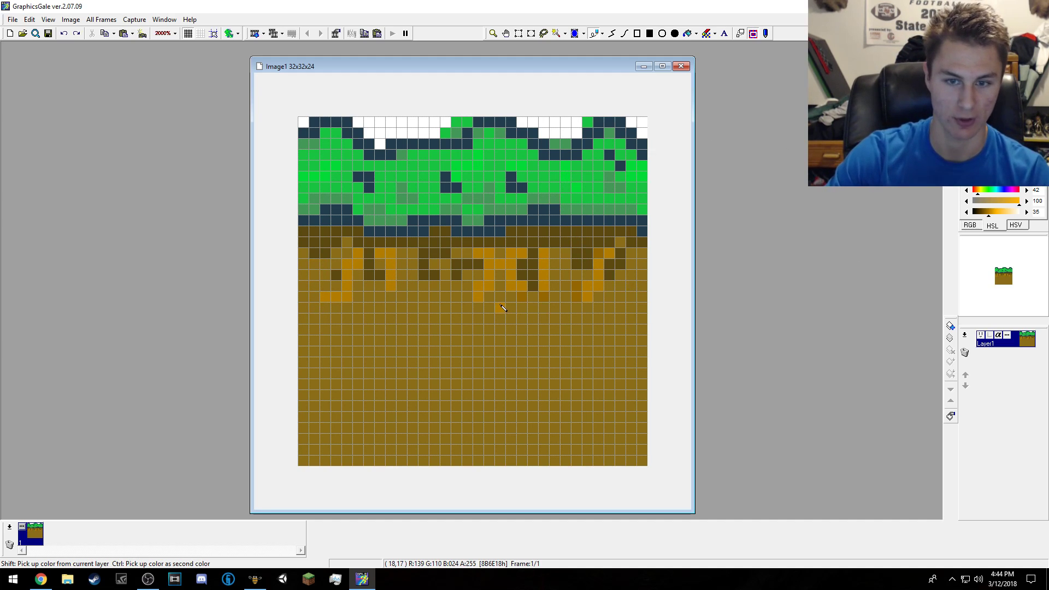
- Draw uneven orange-brown highlight strokes around the dark brown drips in the left half of the dirt
mouse_move(391, 252)
mouse_down()
mouse_move(413, 260)
mouse_move(433, 290)
mouse_up()
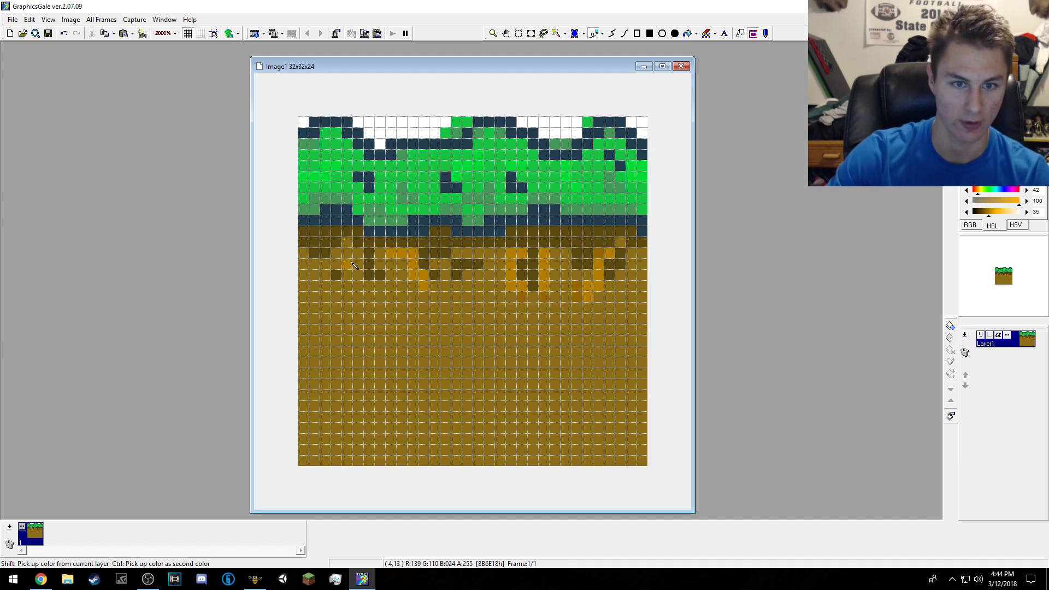
mouse_move(352, 264)
mouse_down()
mouse_move(362, 291)
mouse_move(387, 286)
mouse_move(385, 255)
mouse_move(322, 262)
mouse_move(336, 307)
mouse_up()
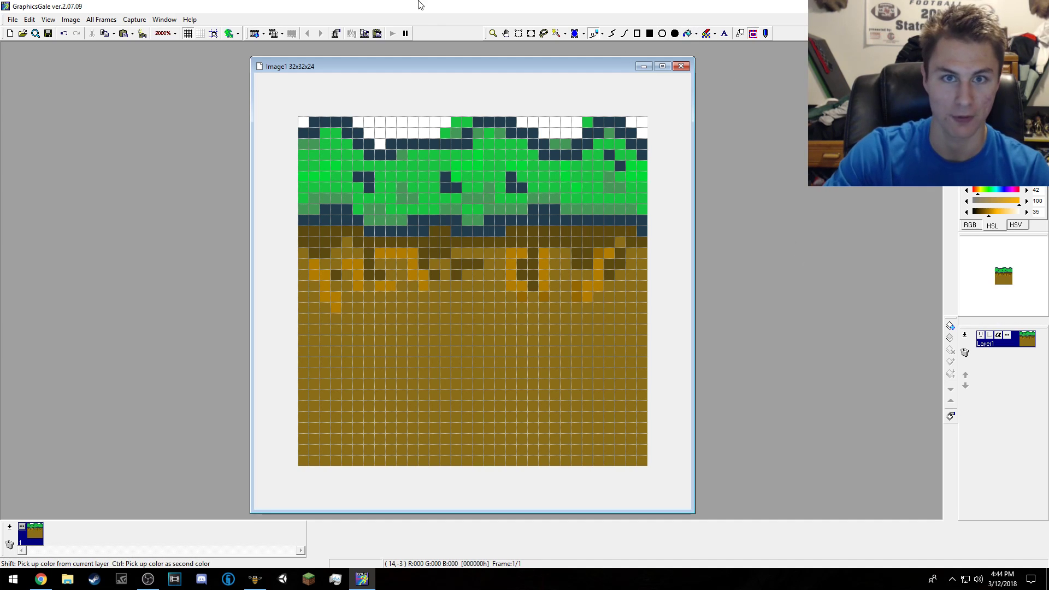
- Hide the pixel grid and view the whole tile at 300% zoom
scroll(571, 280, down, 1)
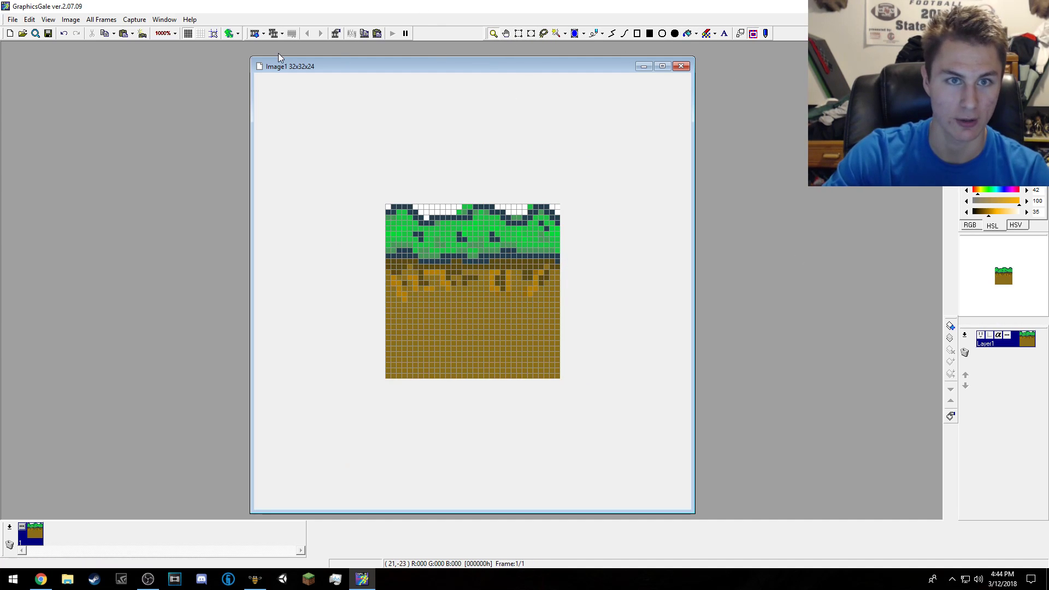
click(188, 33)
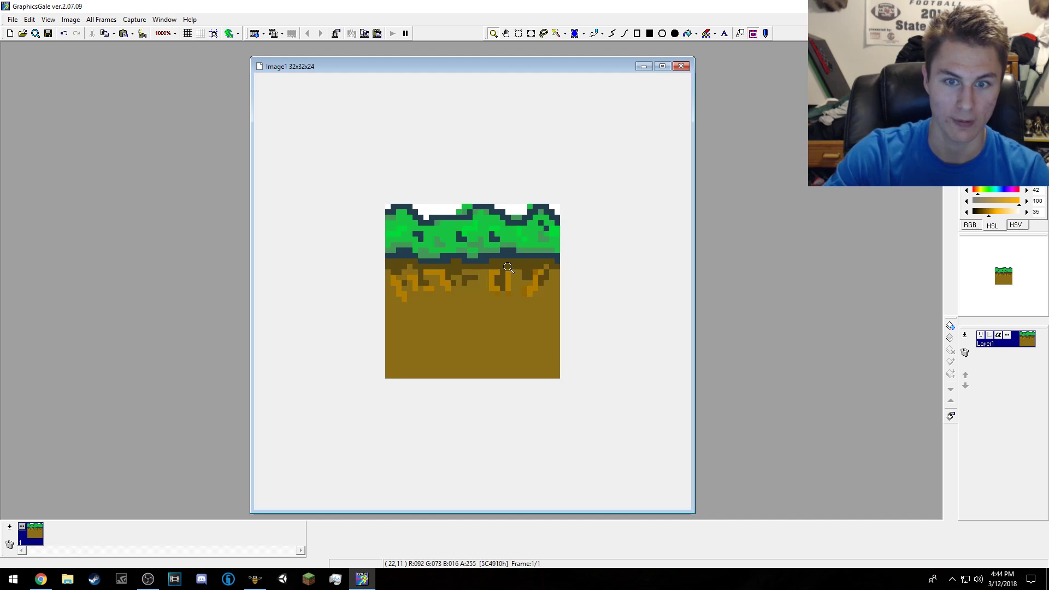
scroll(659, 274, down, 2)
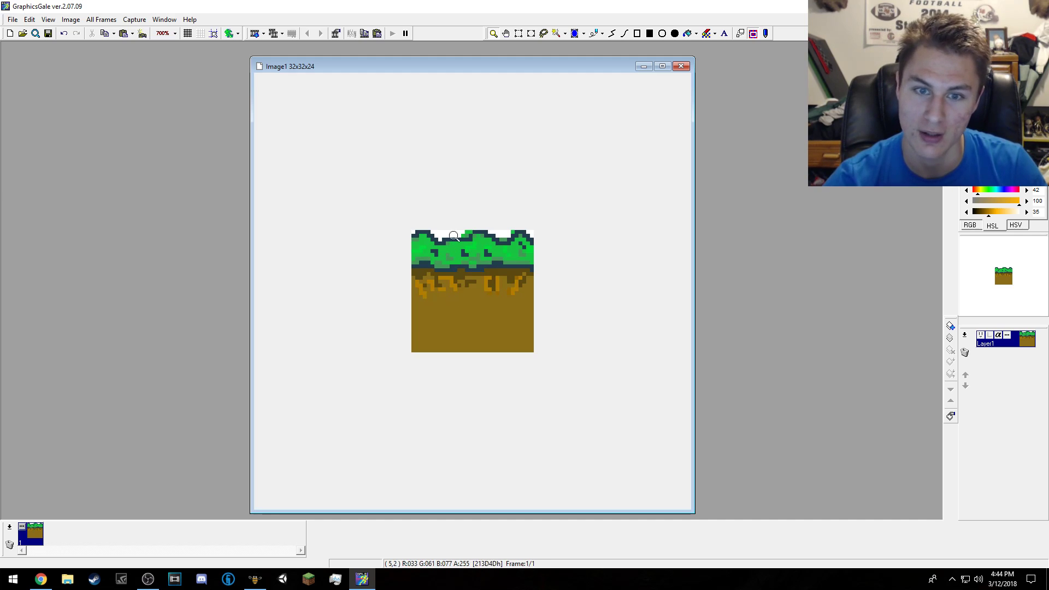
scroll(489, 259, down, 1)
scroll(489, 260, down, 3)
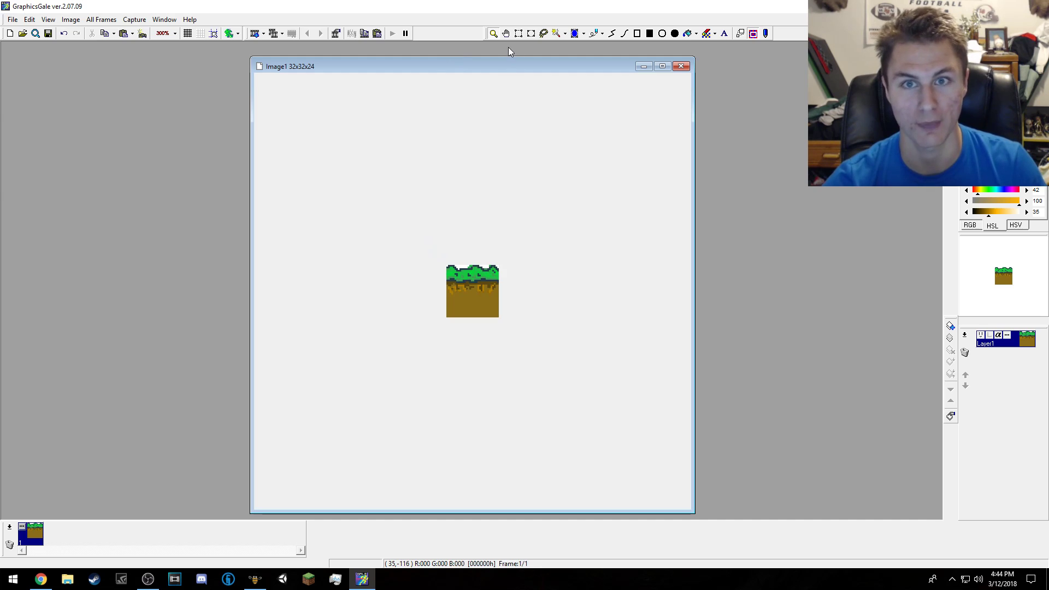
click(519, 34)
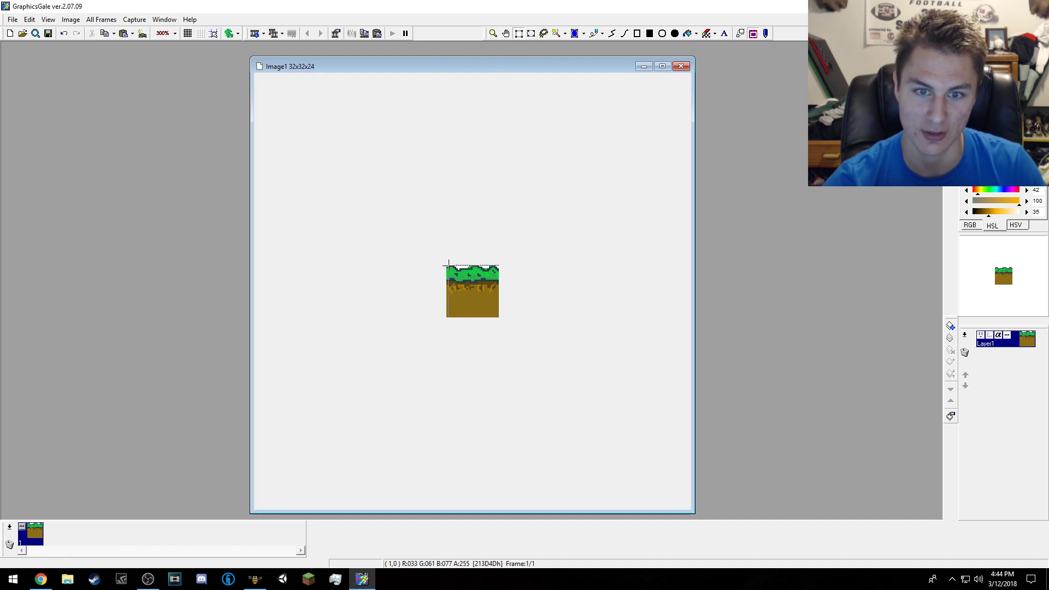
drag(447, 265, 498, 317)
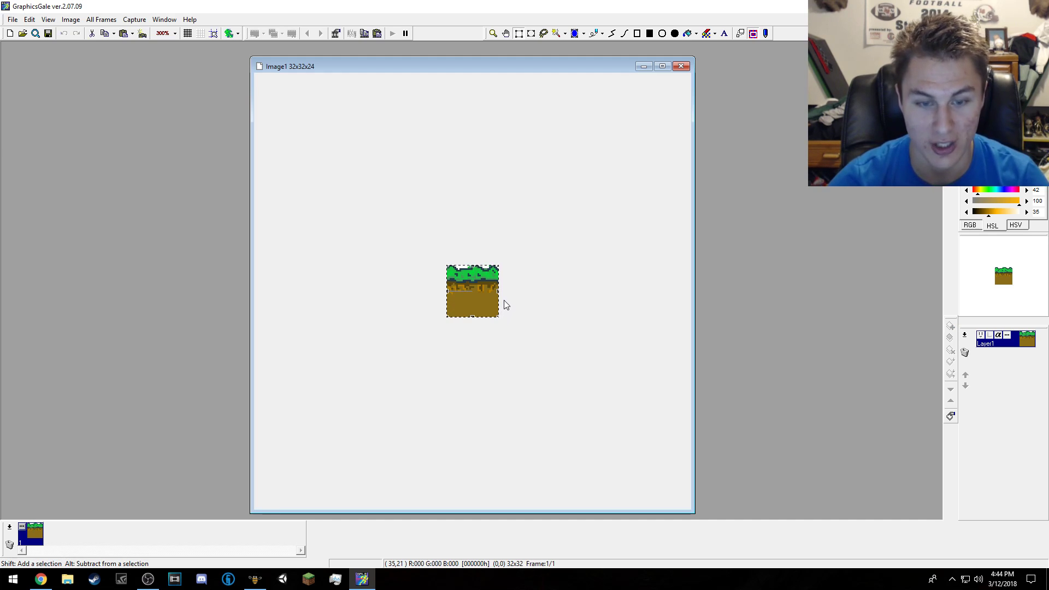
mouse_move(472, 280)
mouse_down()
mouse_move(522, 279)
mouse_move(473, 279)
mouse_up()
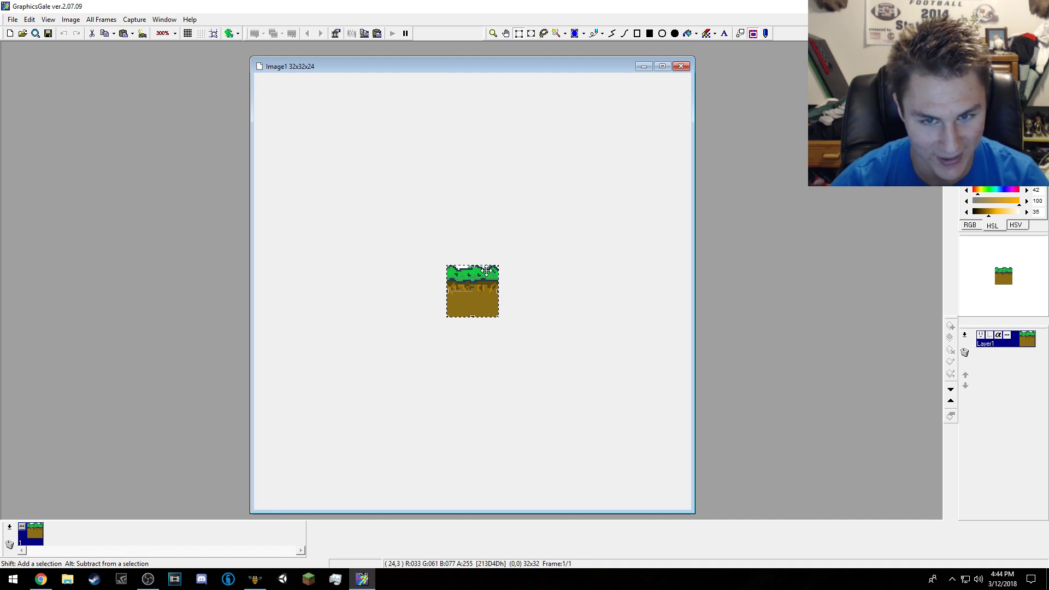
key(Escape)
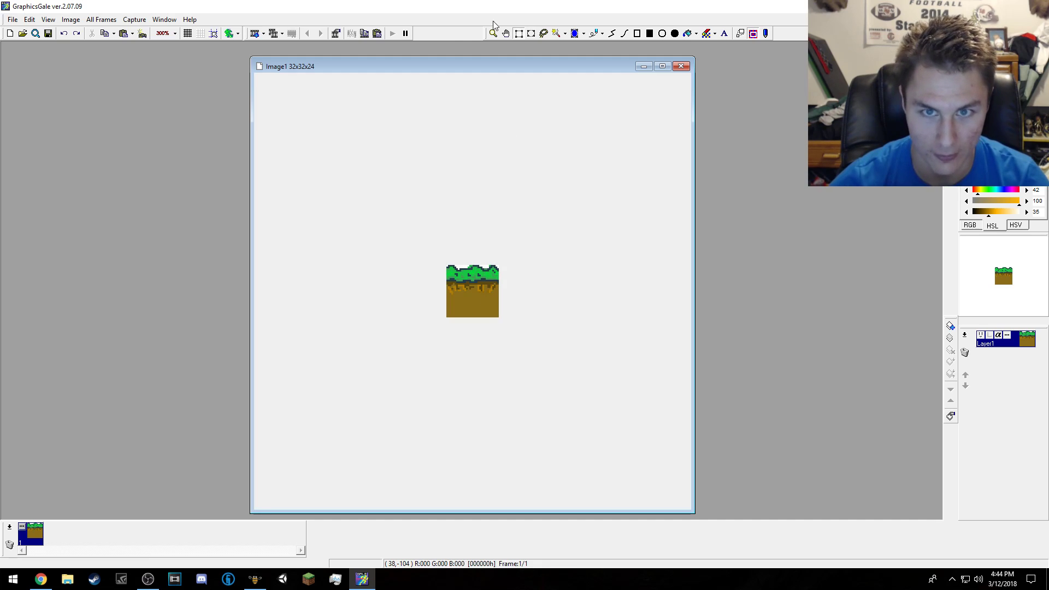
- Select the whole 32 x 32 tile with a rectangular selection, try stretching it slightly wider, and undo the stretch
click(493, 34)
right_click(482, 288)
click(482, 287)
click(481, 287)
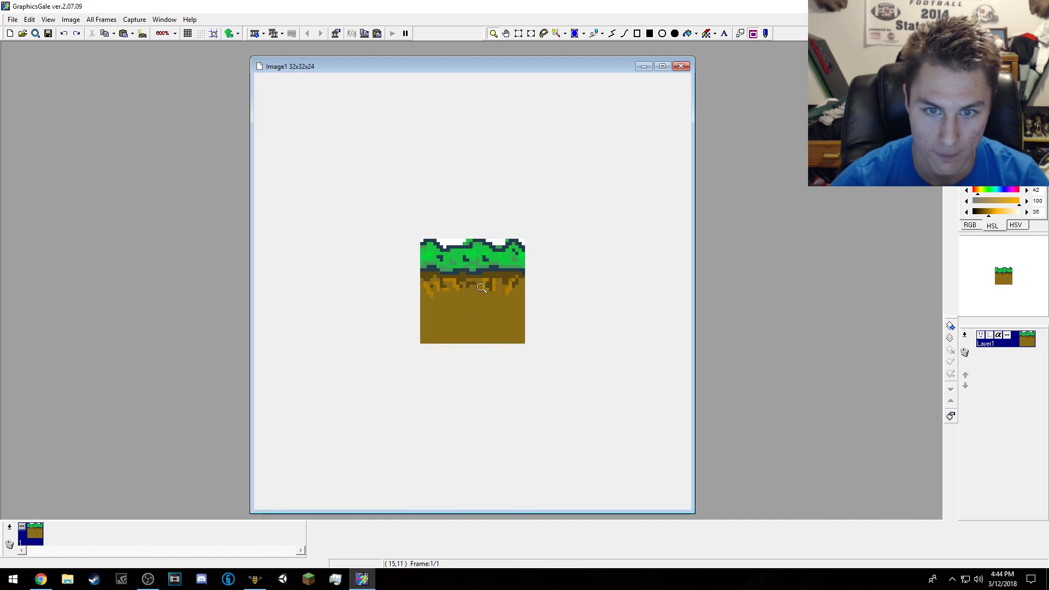
click(481, 288)
click(481, 288)
click(481, 287)
click(481, 287)
click(481, 287)
right_click(482, 288)
right_click(481, 288)
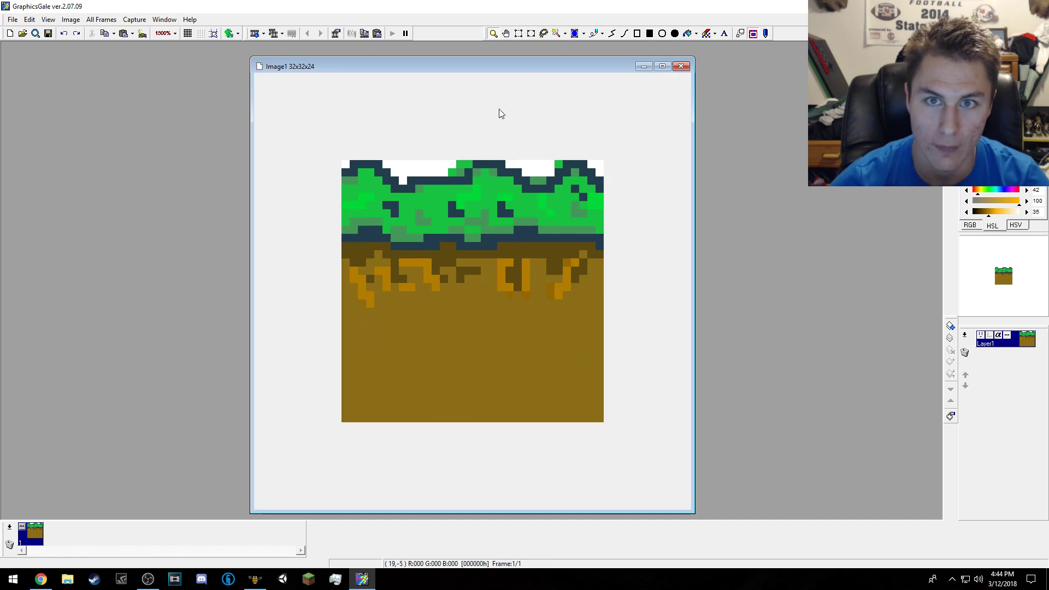
click(517, 34)
drag(342, 160, 605, 424)
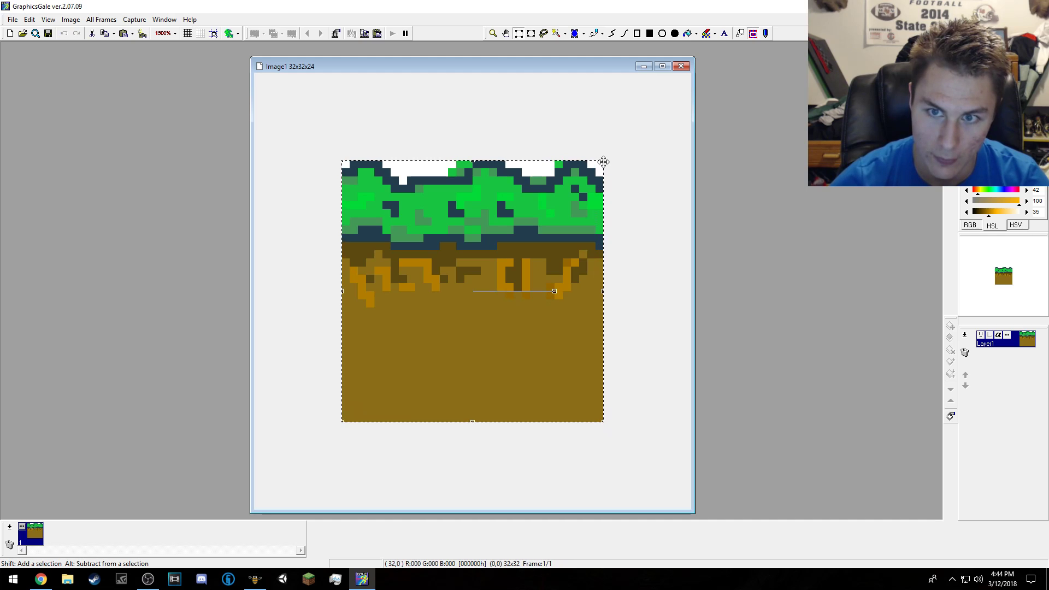
mouse_move(603, 162)
mouse_down()
mouse_move(456, 280)
mouse_move(458, 322)
mouse_move(423, 356)
mouse_move(447, 309)
mouse_move(522, 251)
mouse_move(609, 154)
mouse_move(508, 269)
mouse_move(617, 160)
mouse_up()
click(633, 169)
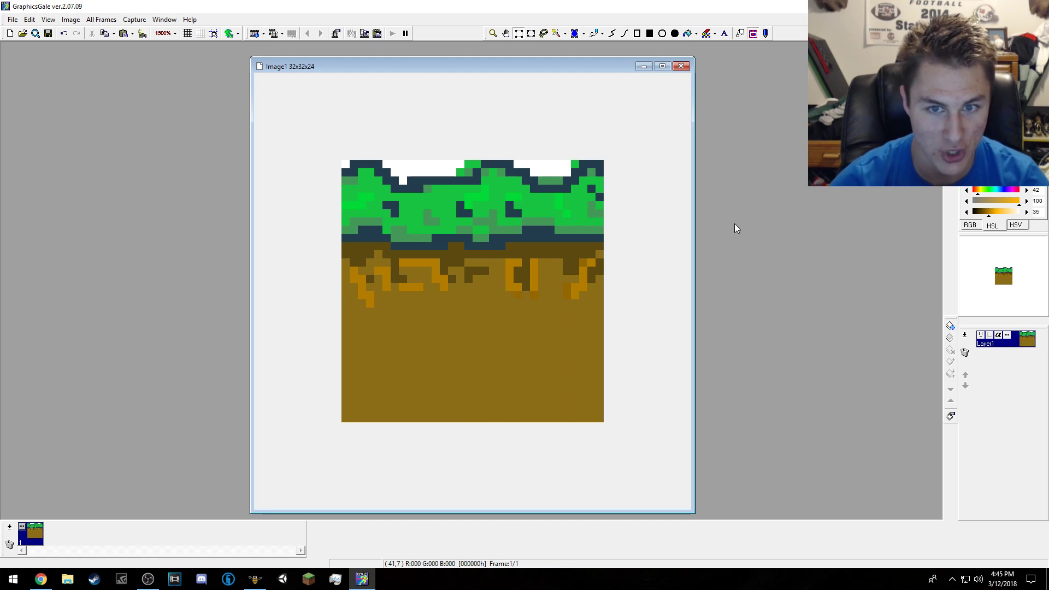
key(ctrl+z)
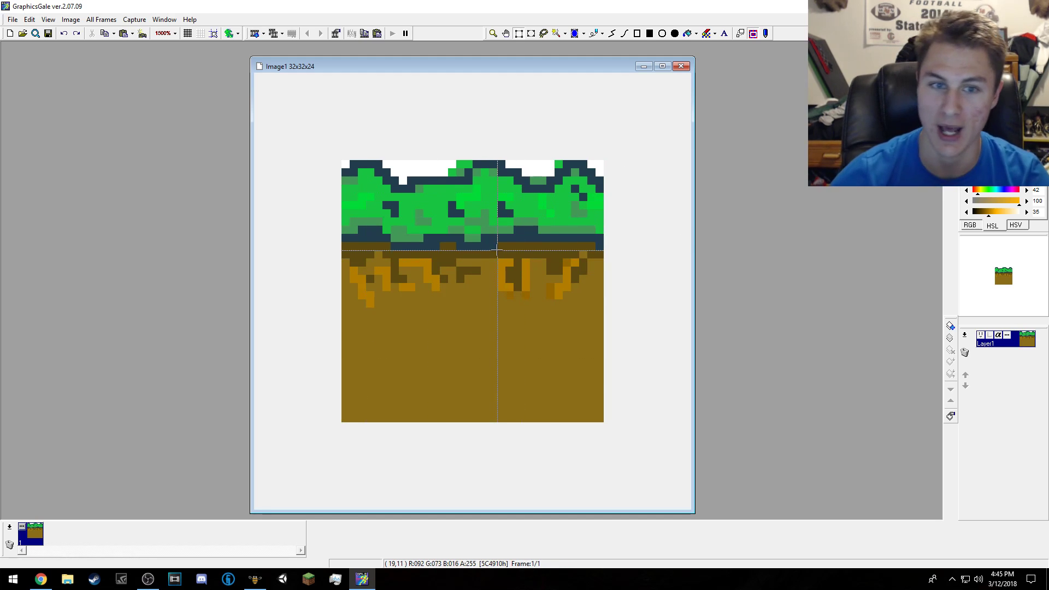
drag(538, 246, 573, 248)
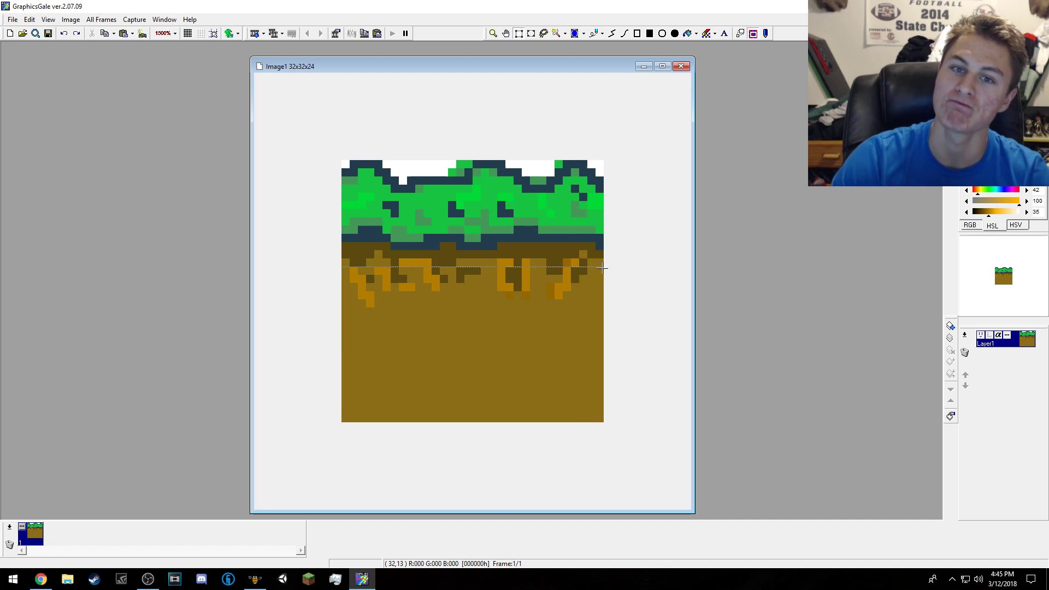
click(11, 19)
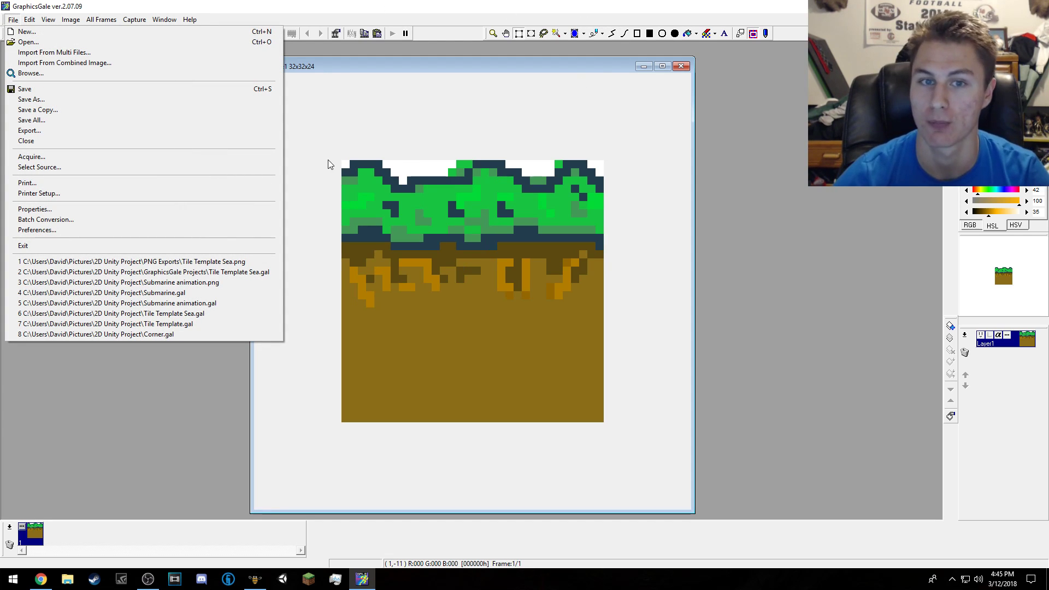
click(161, 18)
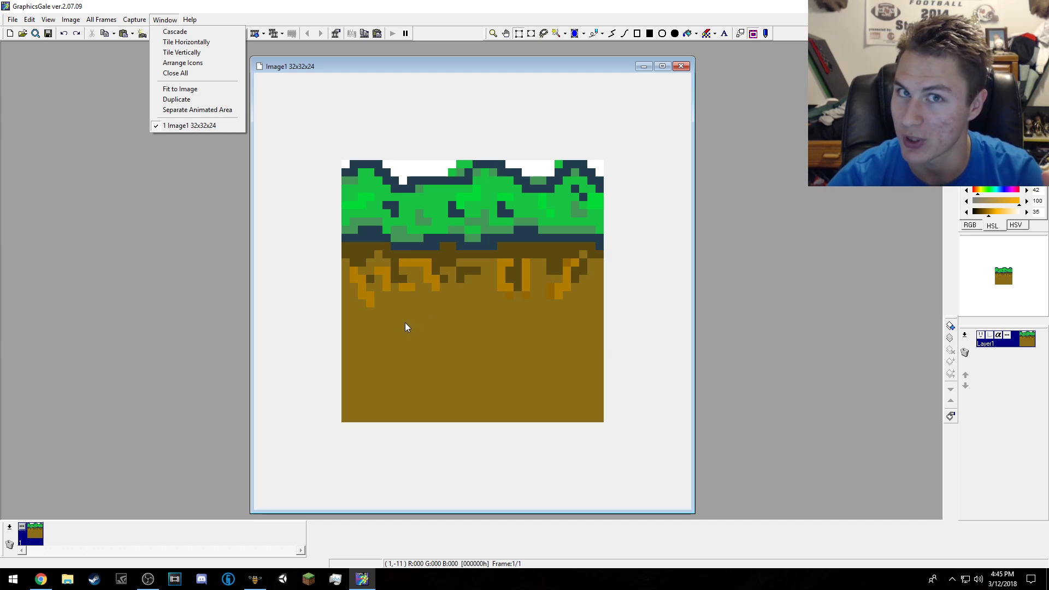
- Enable a transparent colour for the current frame and pick white as that colour
click(22, 528)
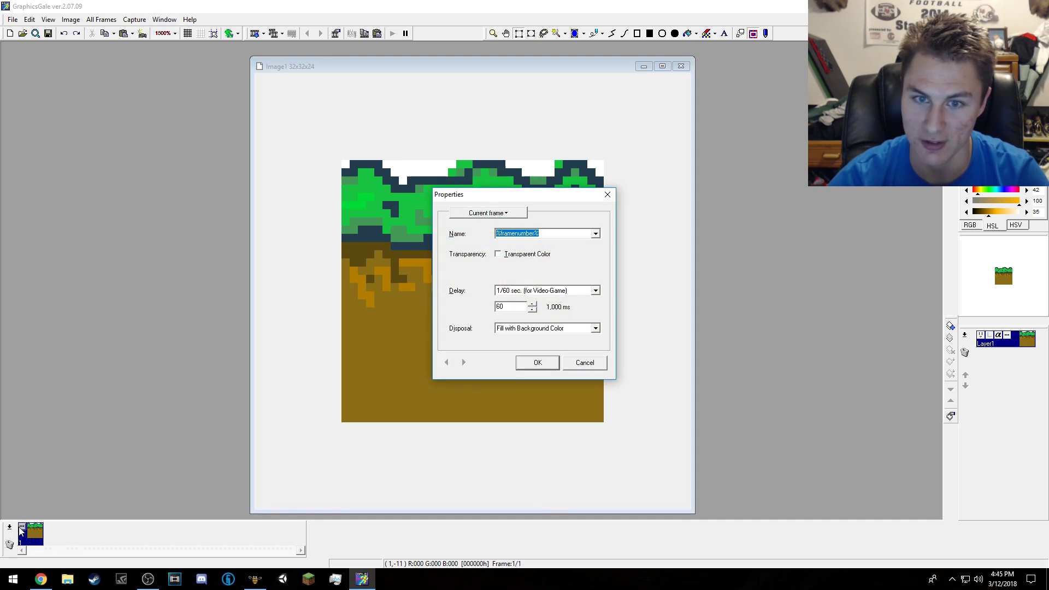
click(498, 256)
click(541, 272)
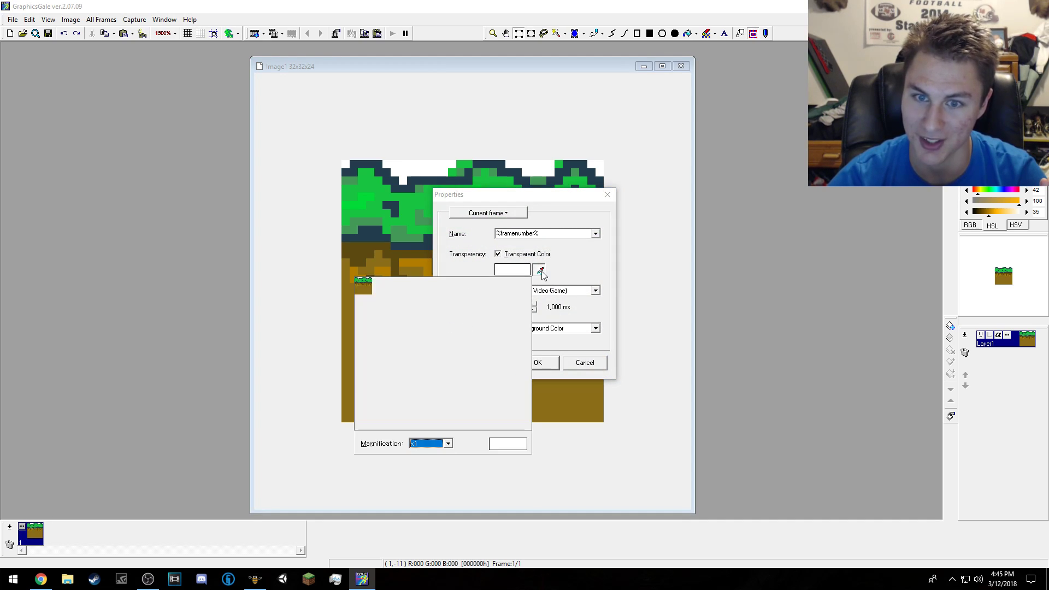
click(361, 276)
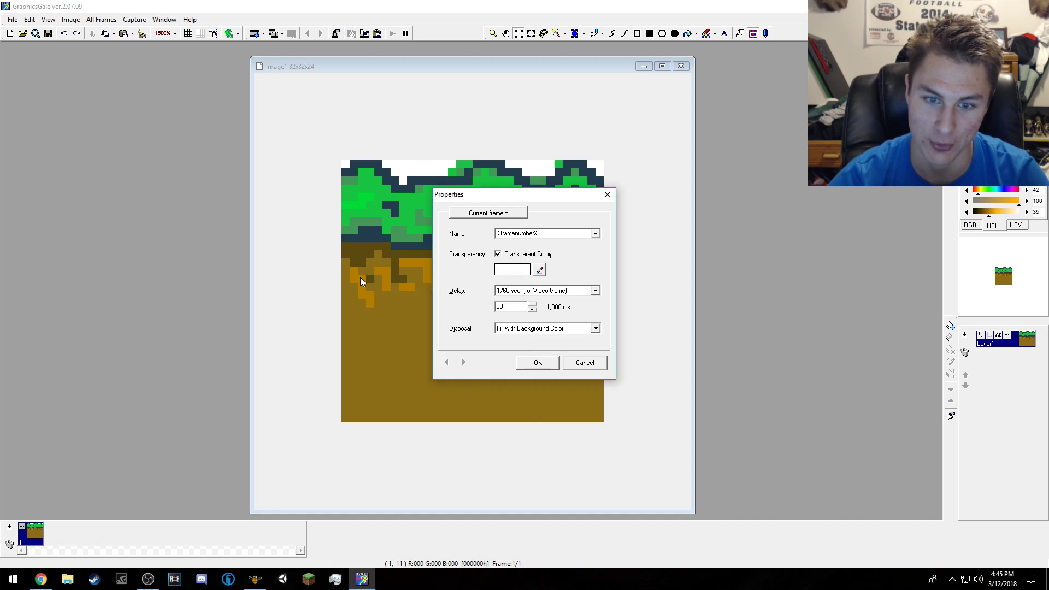
click(547, 368)
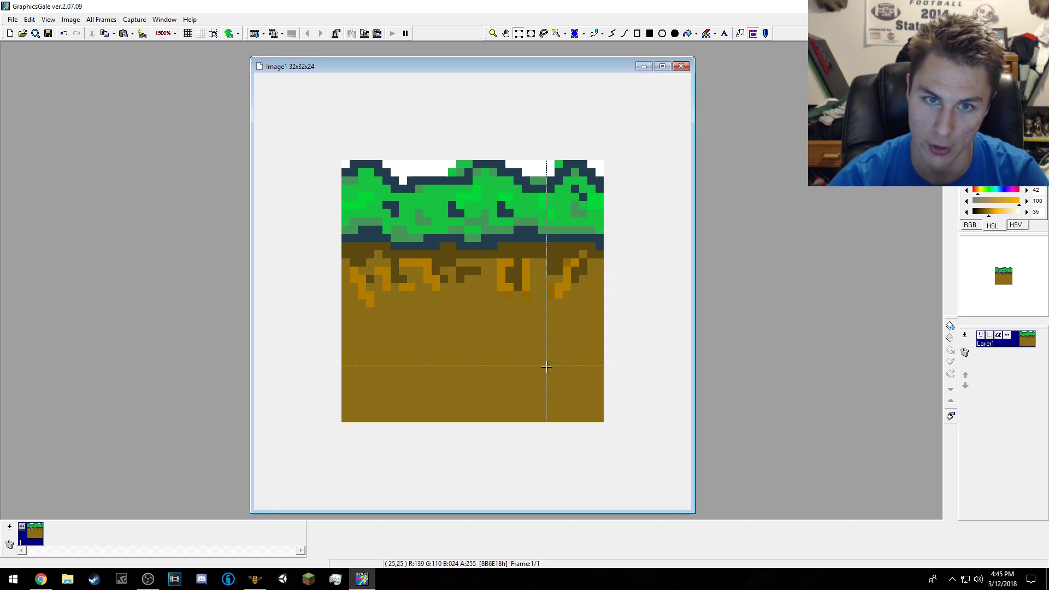
- Make an alpha channel from Opaque Colors of the current image, with Current Layer Only and Antialias enabled
click(72, 20)
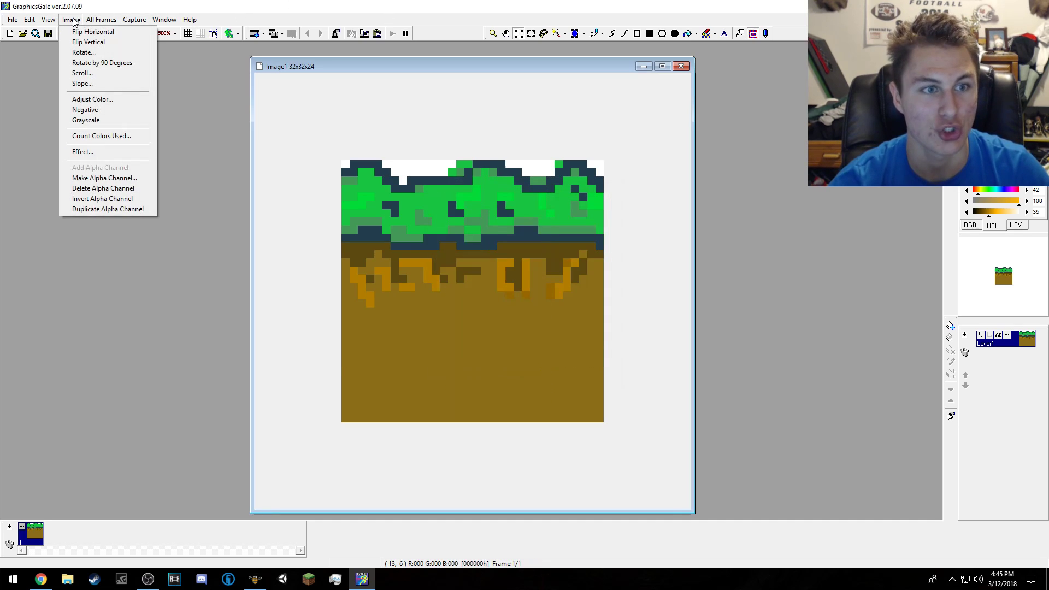
click(109, 184)
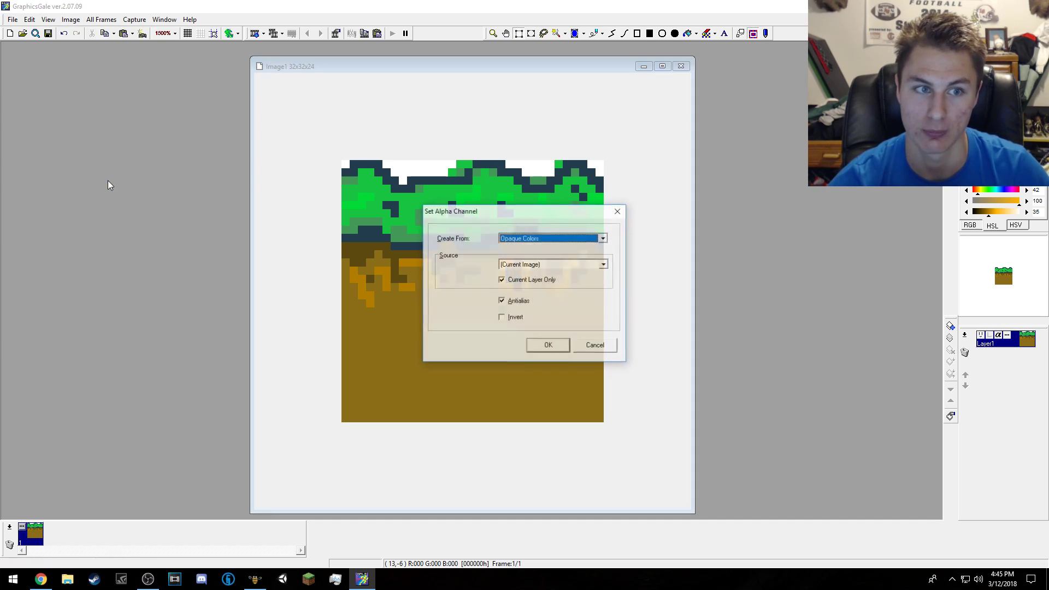
click(604, 241)
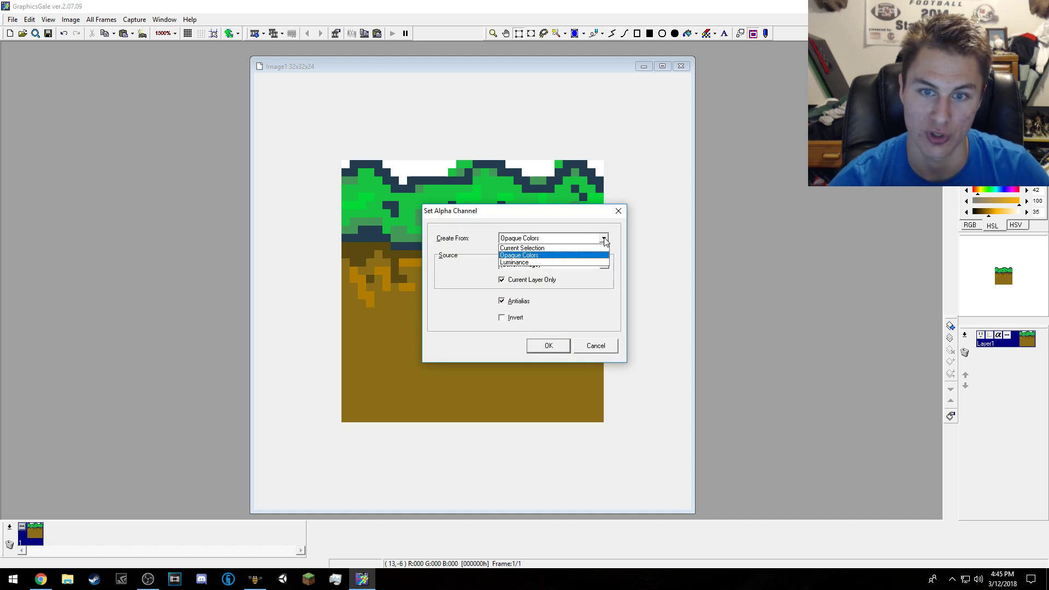
click(582, 255)
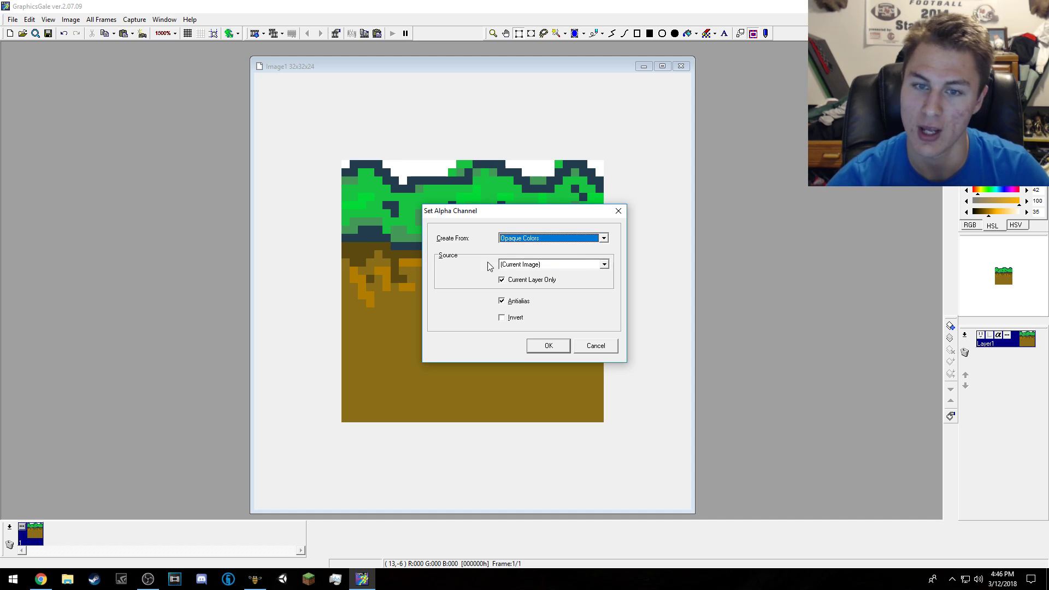
click(501, 280)
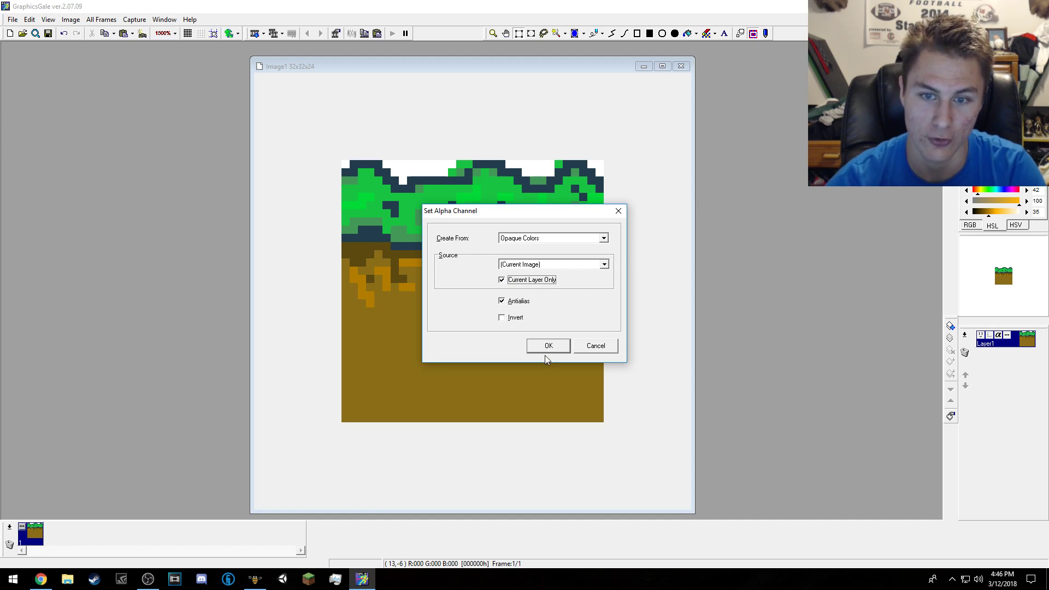
click(556, 346)
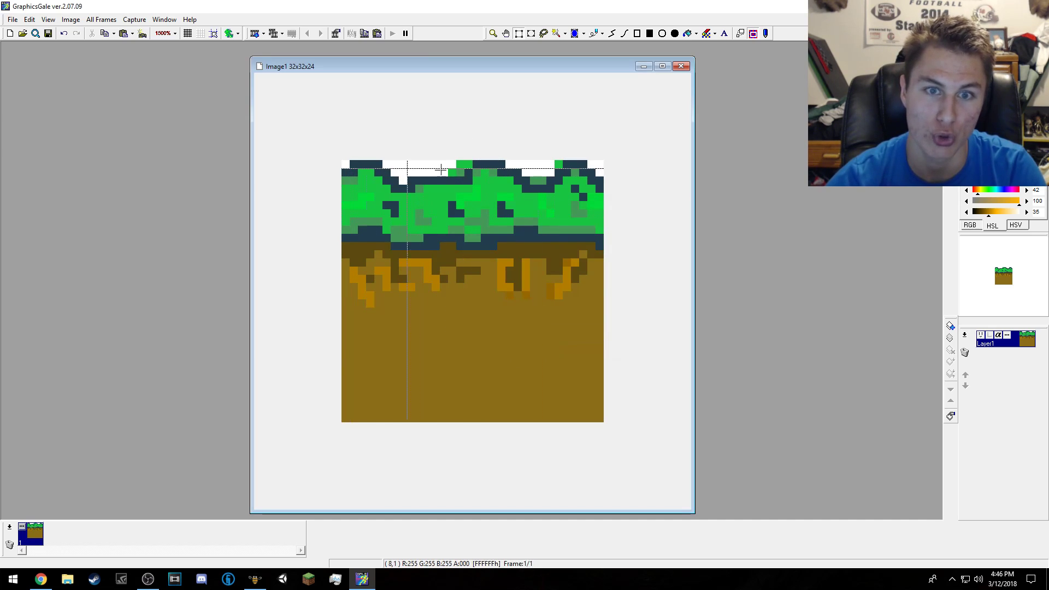
- Set up an export as Multiple Files named by Frame Number, with prefix Image1 and file type *.png
click(13, 19)
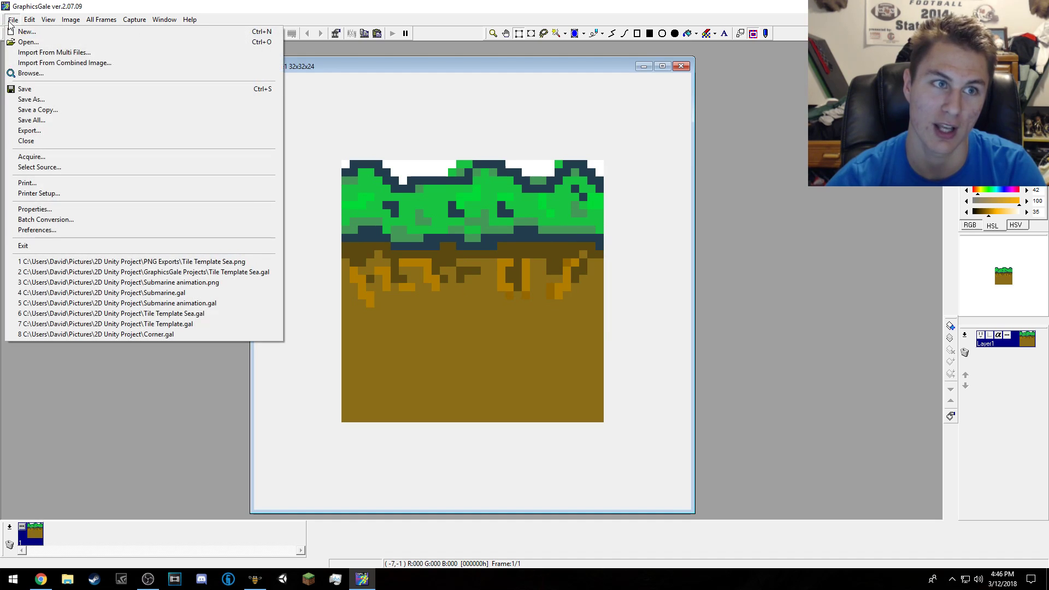
click(41, 130)
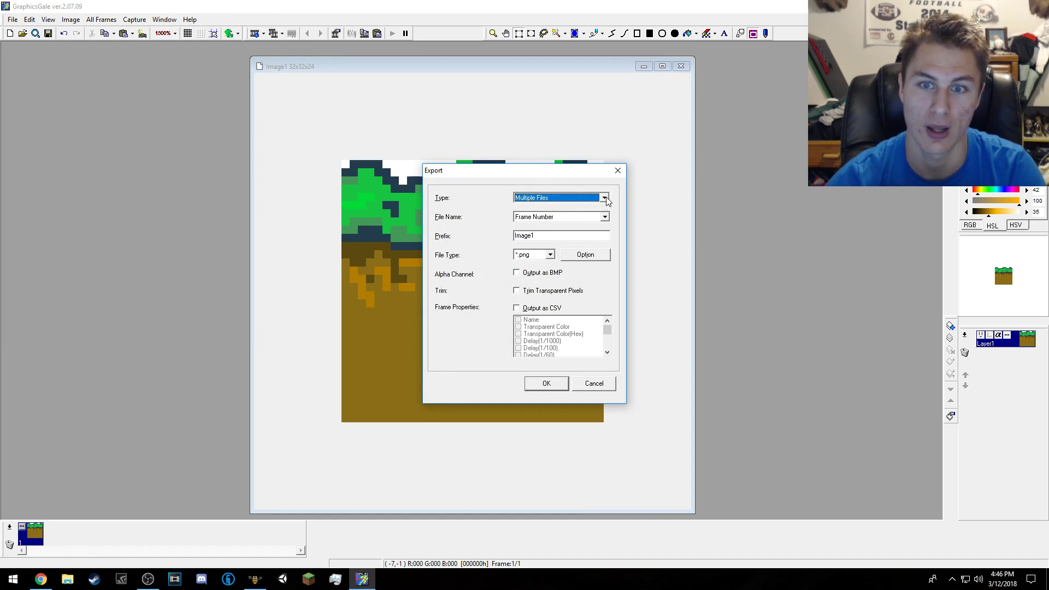
click(604, 200)
click(604, 201)
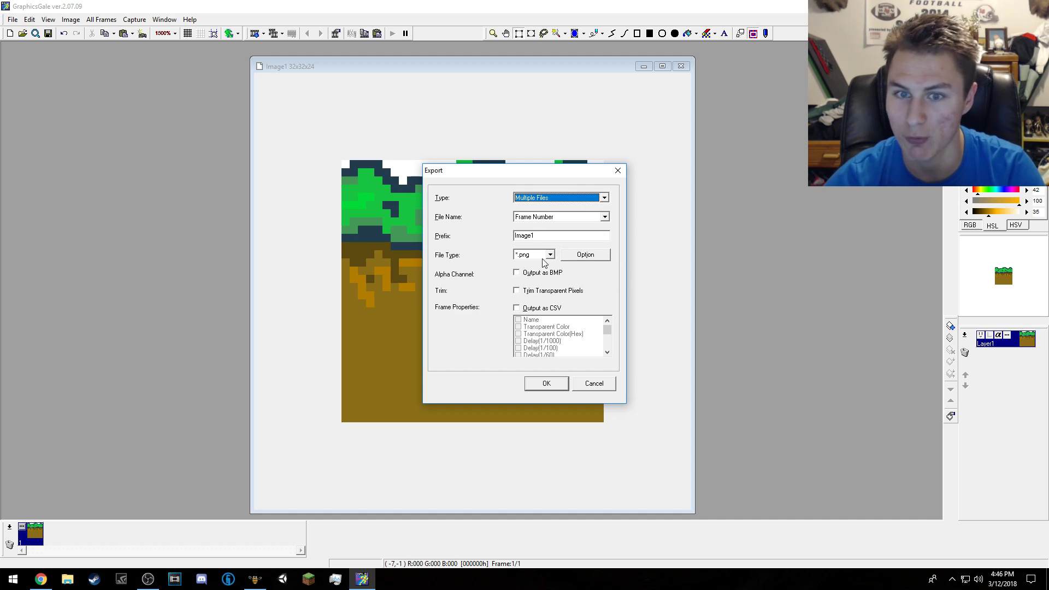
click(549, 255)
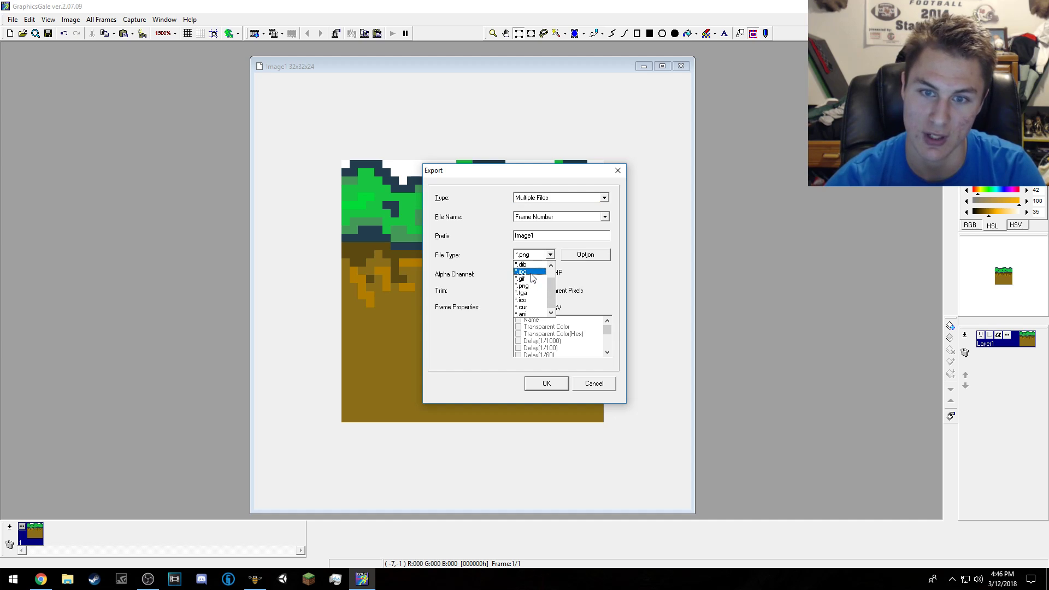
scroll(533, 277, up, 1)
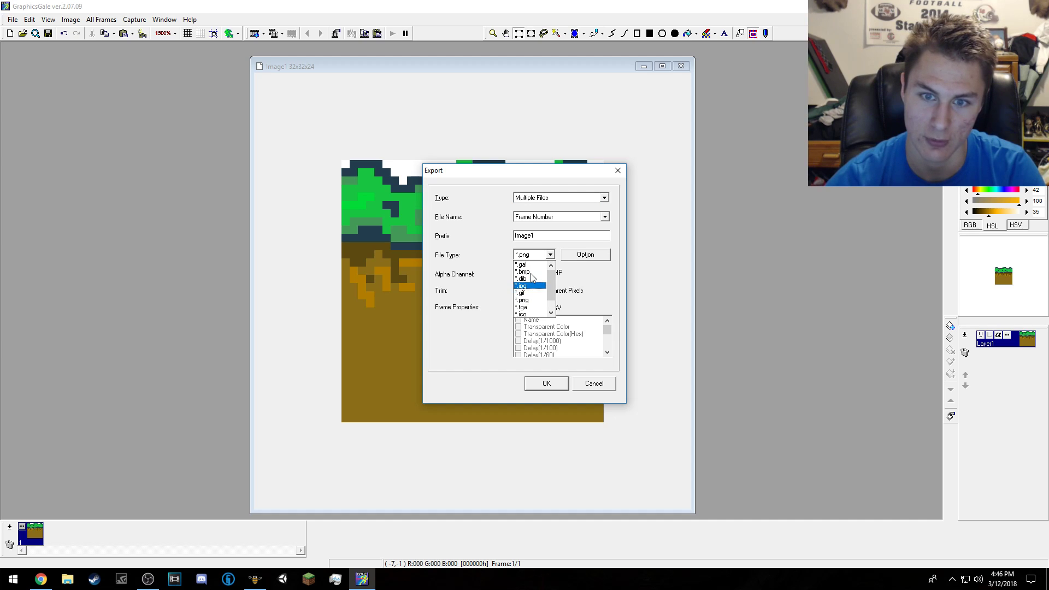
scroll(532, 278, down, 1)
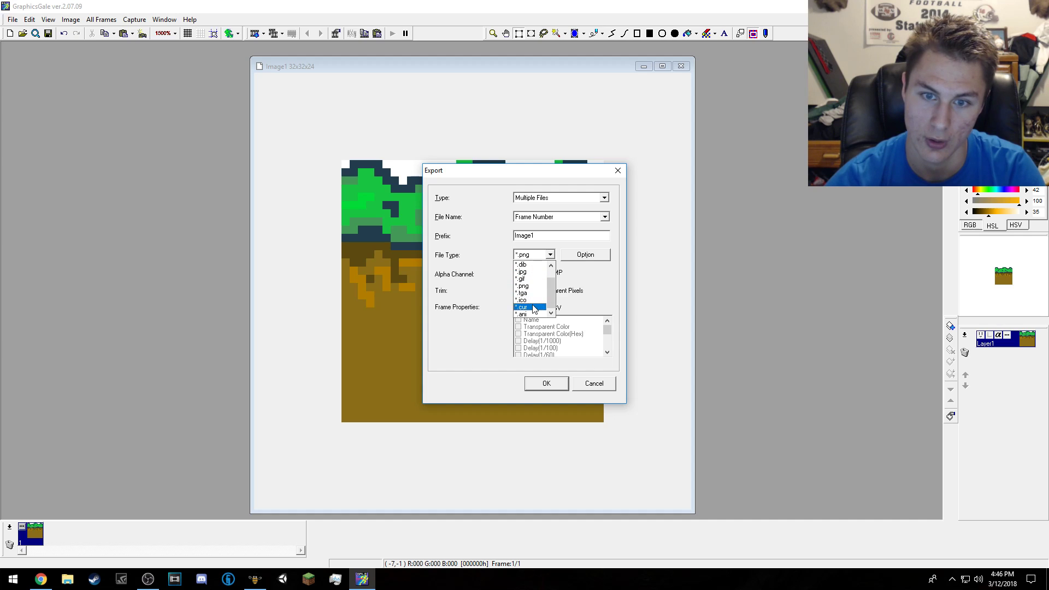
click(530, 286)
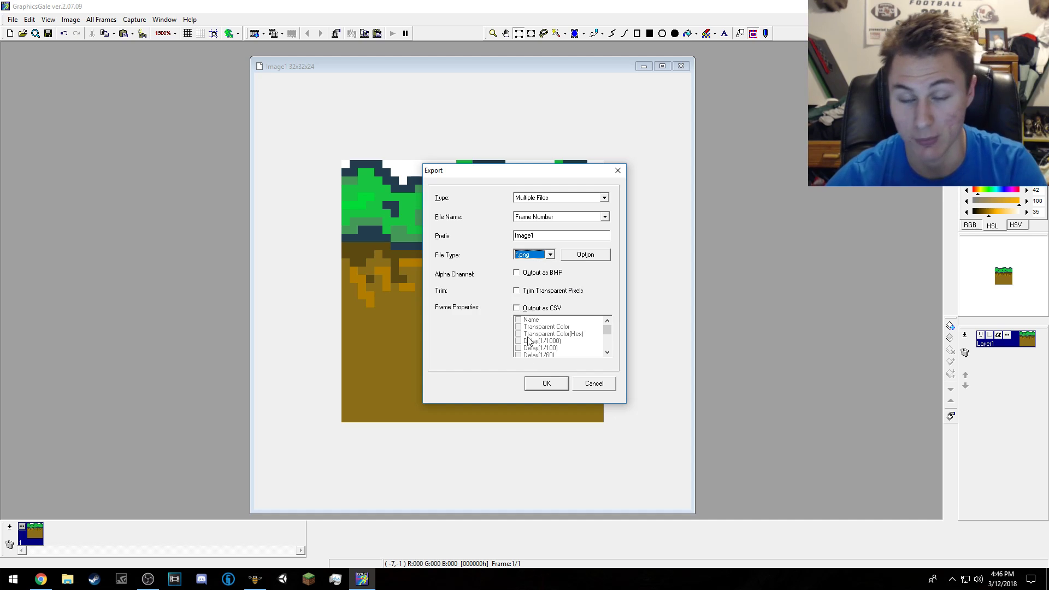
click(548, 384)
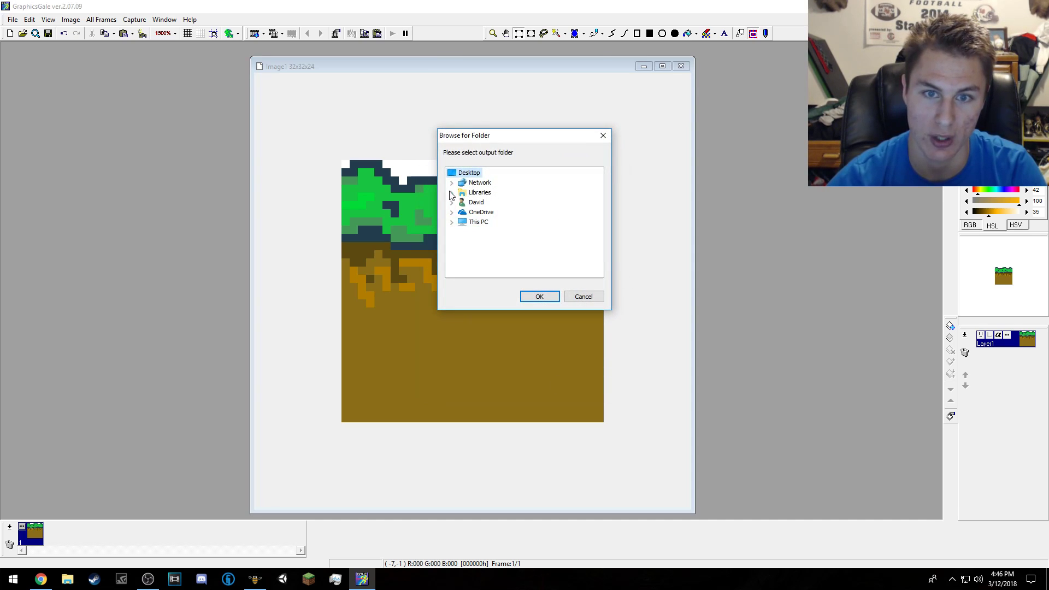
- Look through the Camera Roll, Documents and Pictures libraries for an export output folder
click(451, 192)
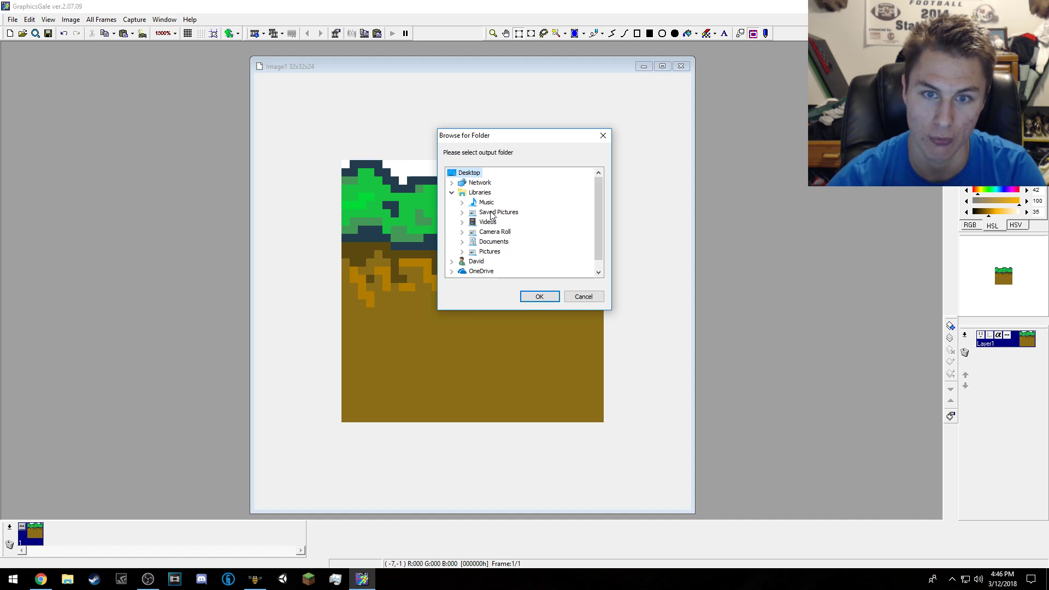
click(491, 242)
click(491, 234)
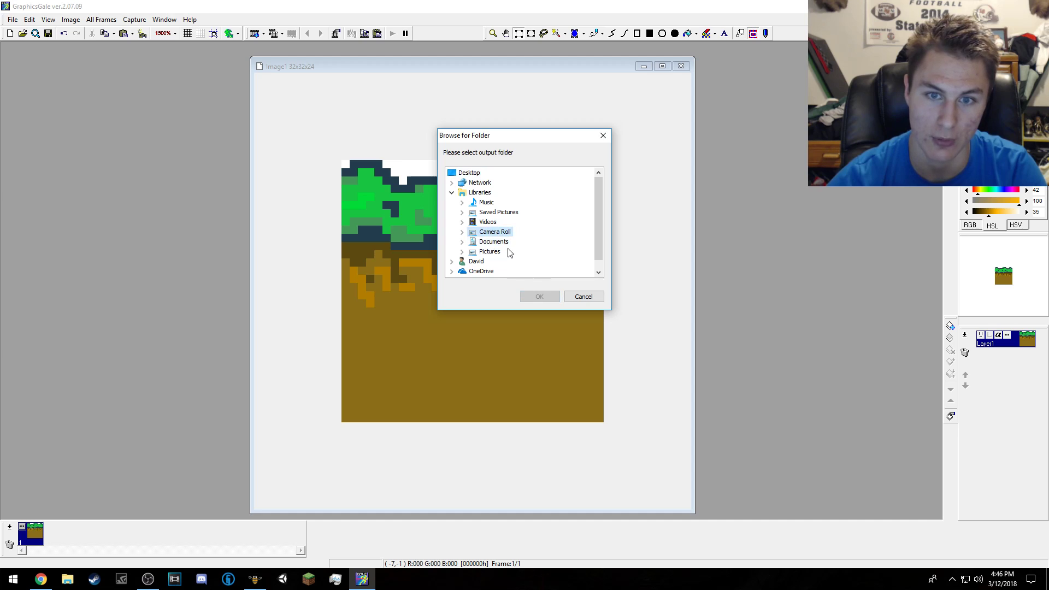
click(461, 233)
click(495, 242)
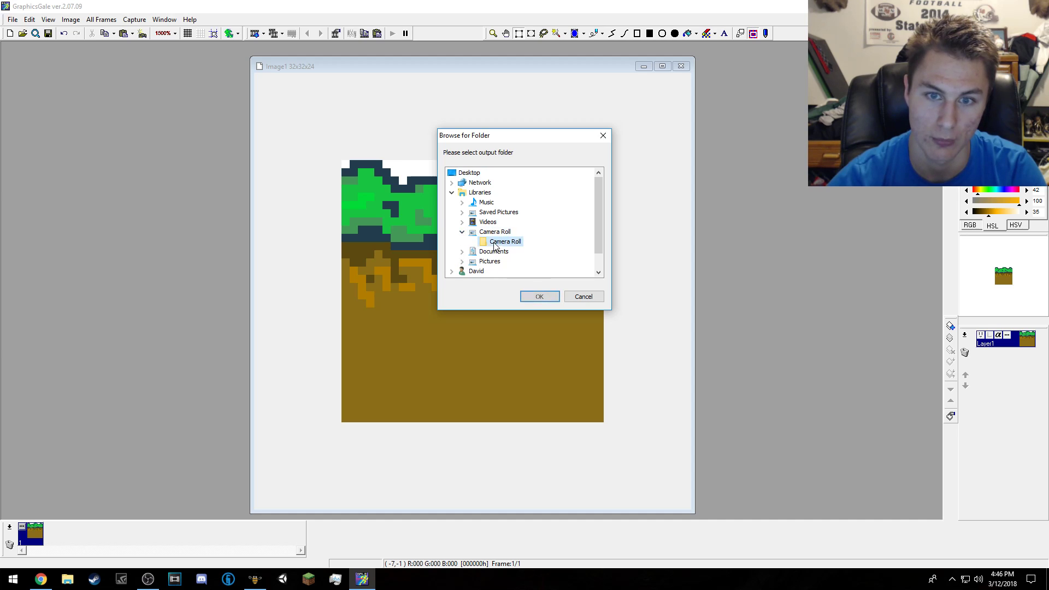
click(461, 232)
double_click(485, 234)
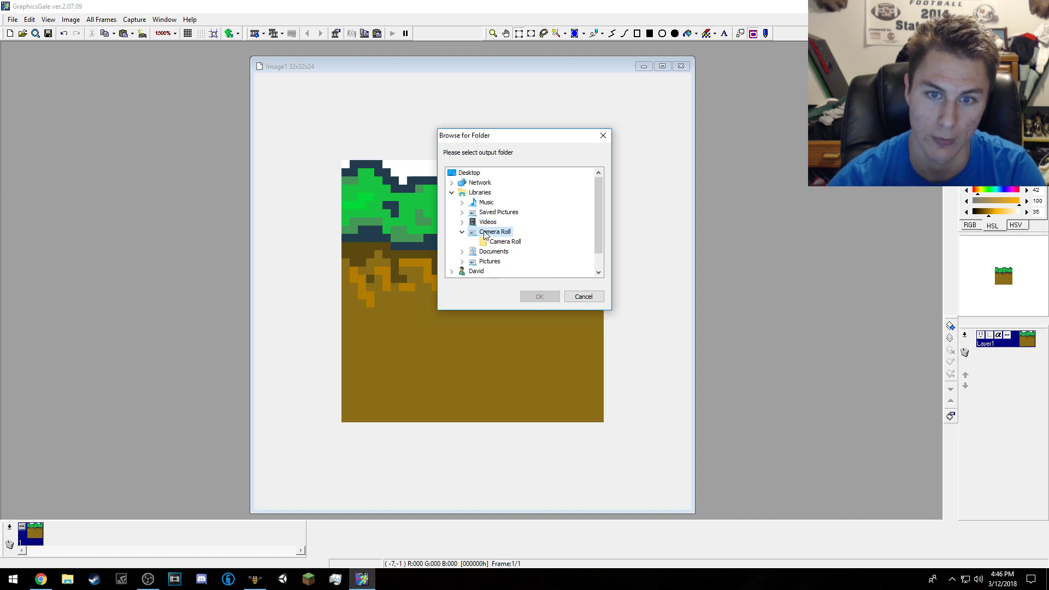
click(502, 242)
click(461, 232)
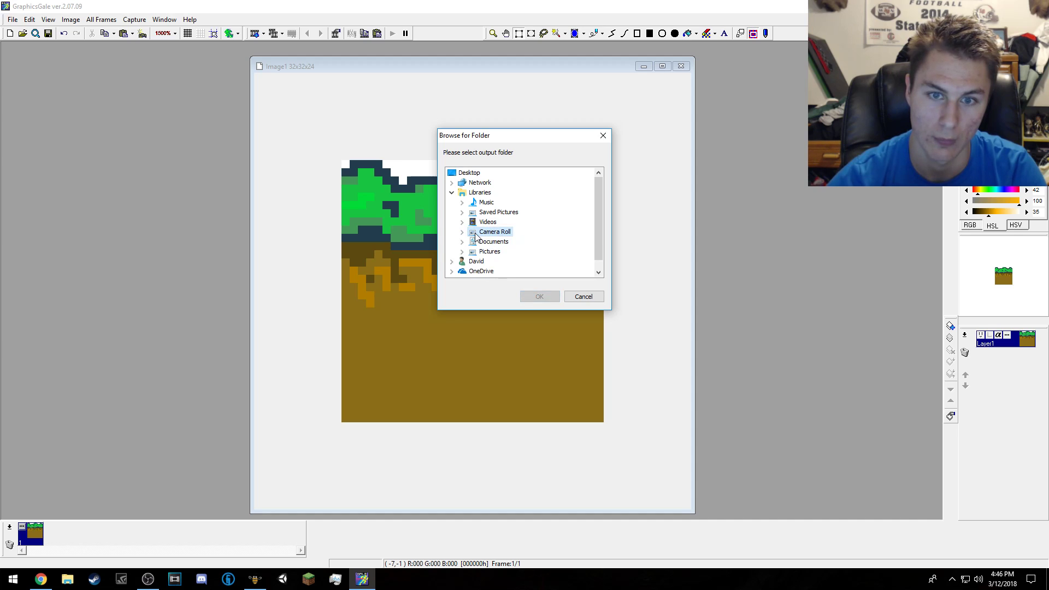
click(495, 241)
click(489, 251)
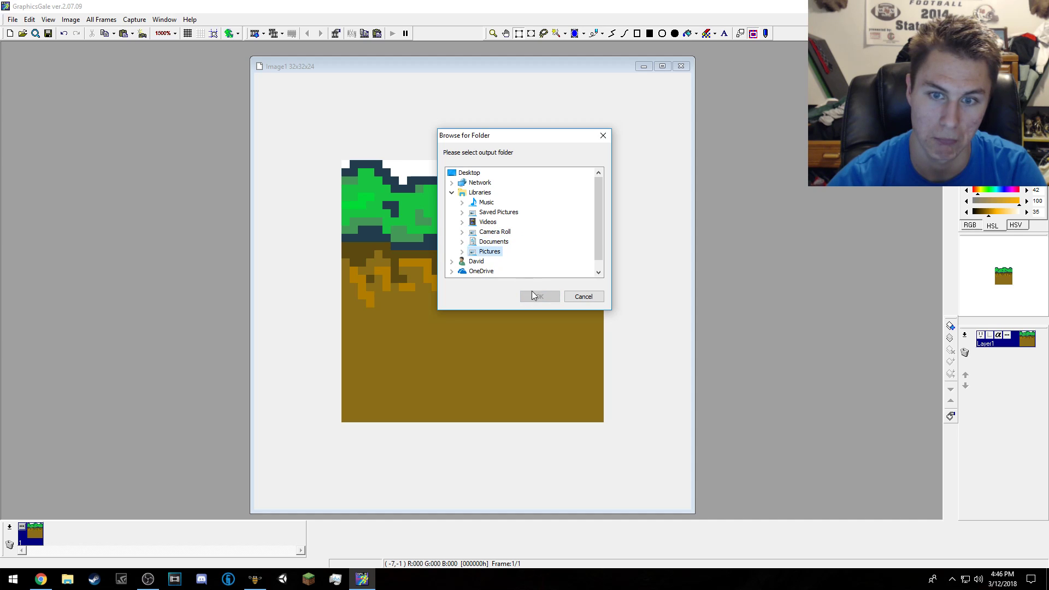
double_click(488, 253)
scroll(511, 254, down, 1)
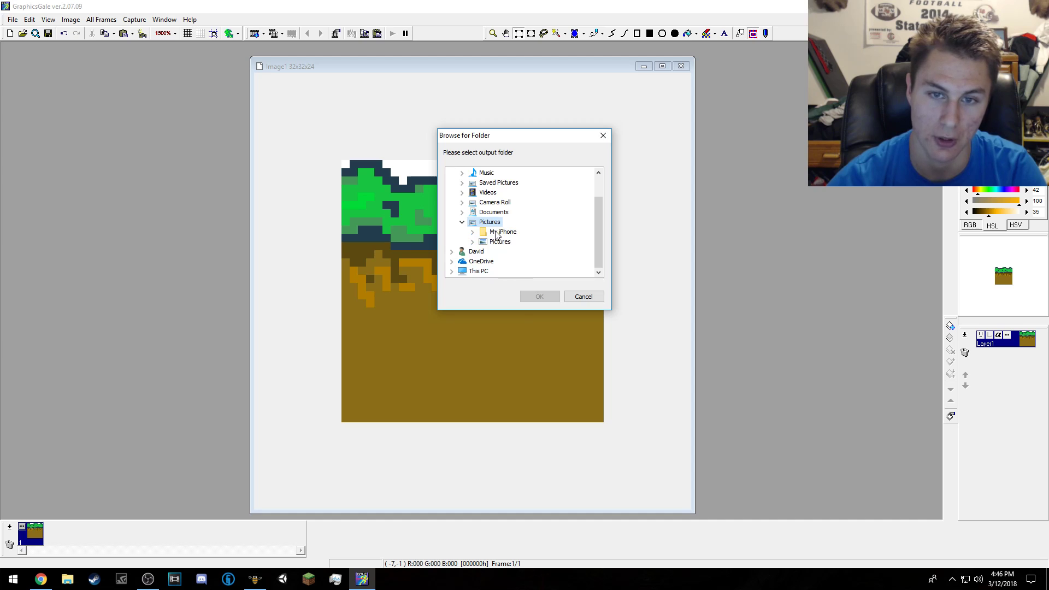
click(459, 223)
scroll(499, 233, up, 1)
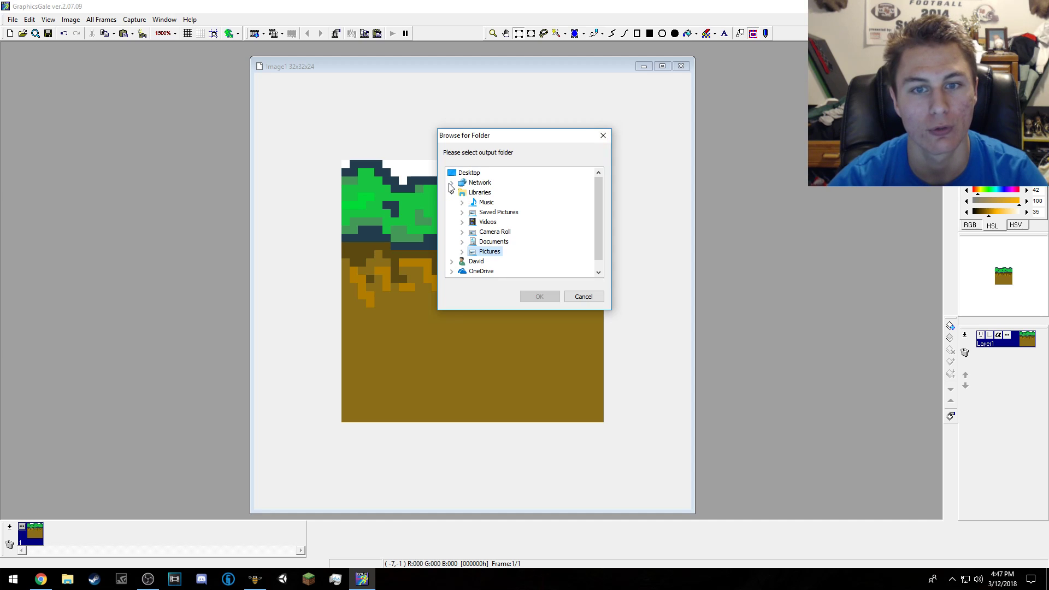
- Choose the folder inside the Saved Pictures library as the output folder and export the tile
click(482, 214)
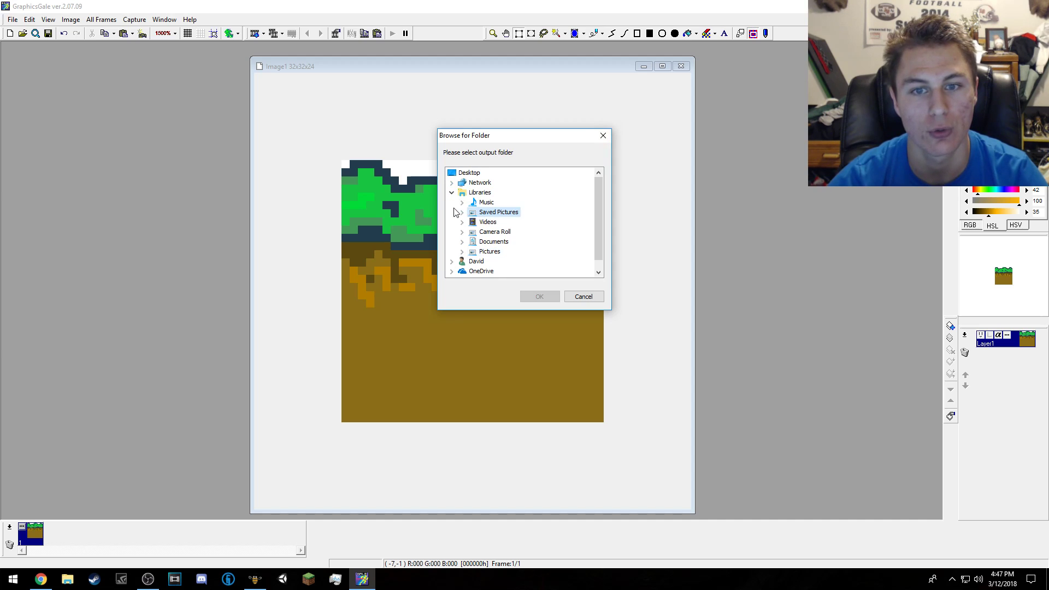
click(463, 214)
click(495, 222)
click(539, 296)
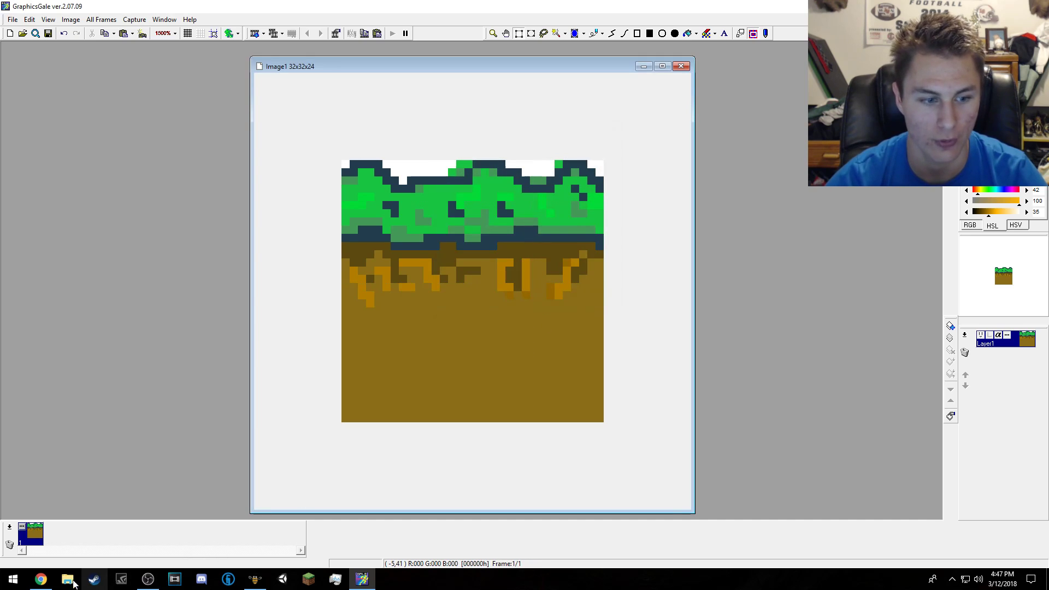
- Switch to File Explorer, view the exported Image10000.png in Photos and close it
click(71, 580)
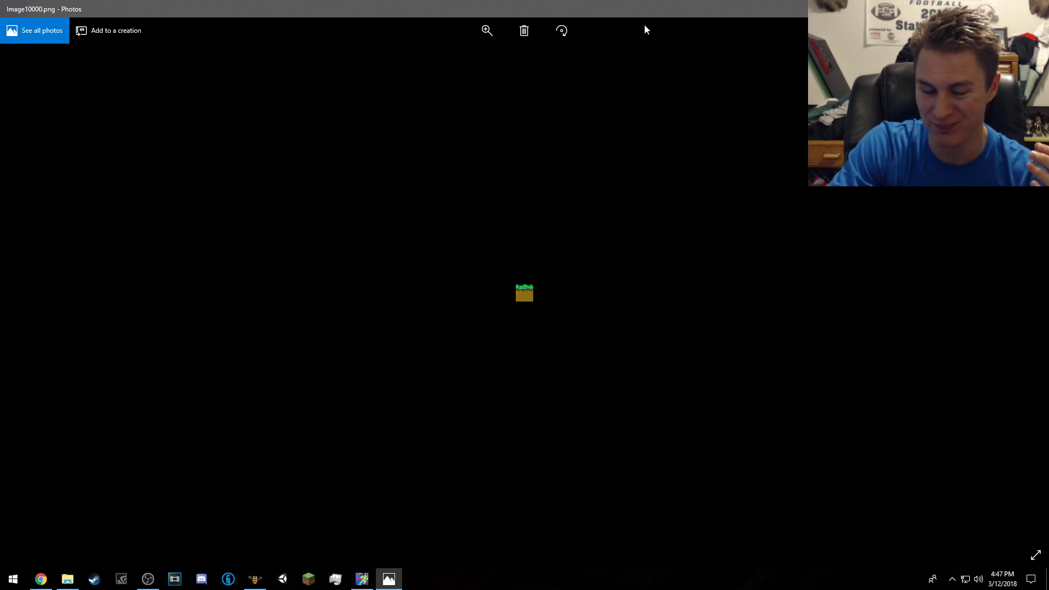
click(1036, 9)
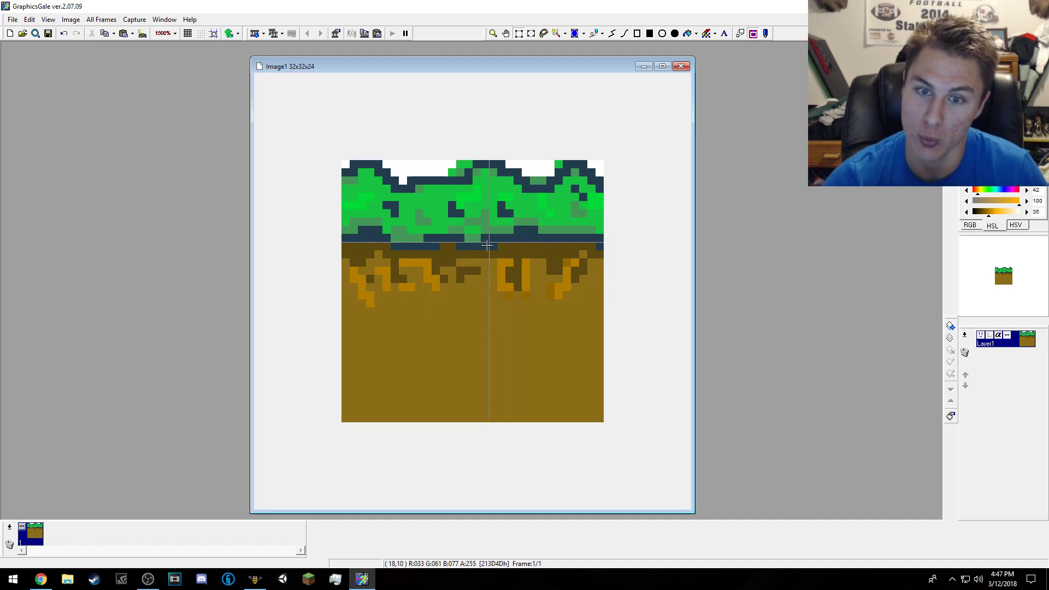
click(39, 582)
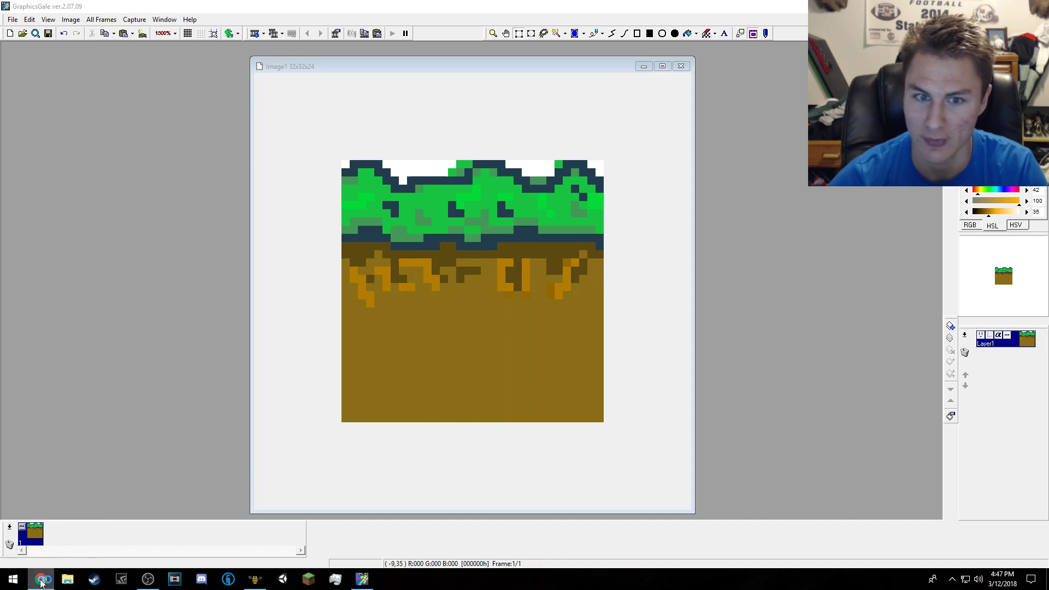
key(alt+Tab)
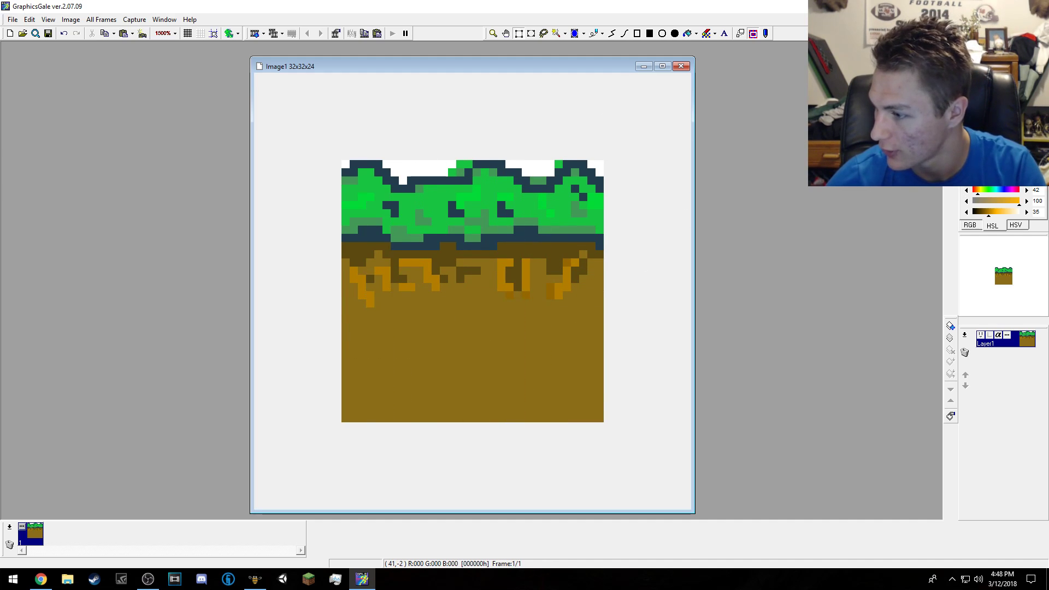
- Switch to File Explorer, view Tile Template Sea.png in Photos and close it
key(super+e)
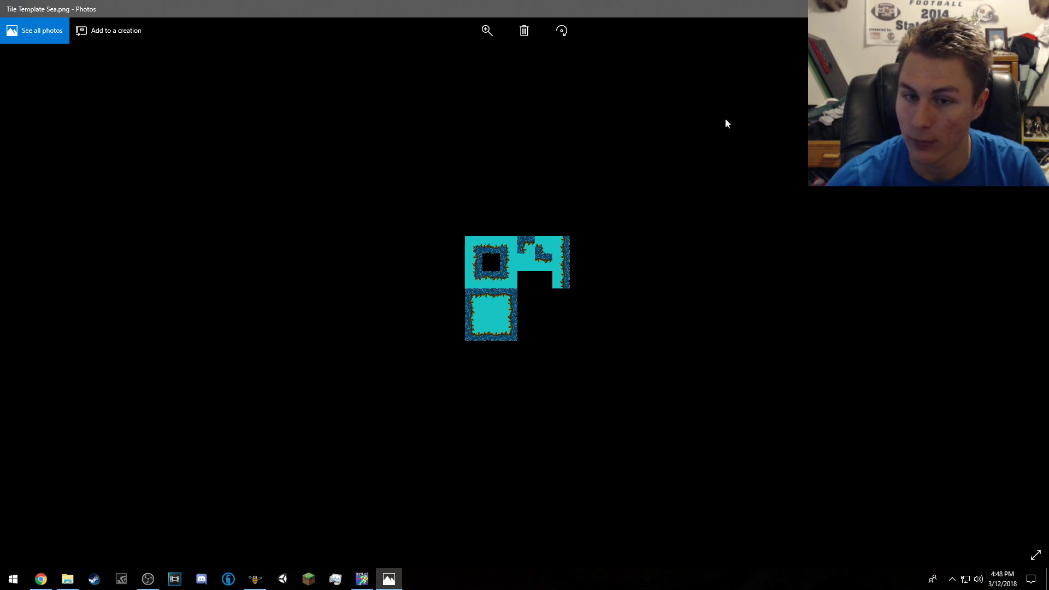
key(alt+F4)
click(13, 20)
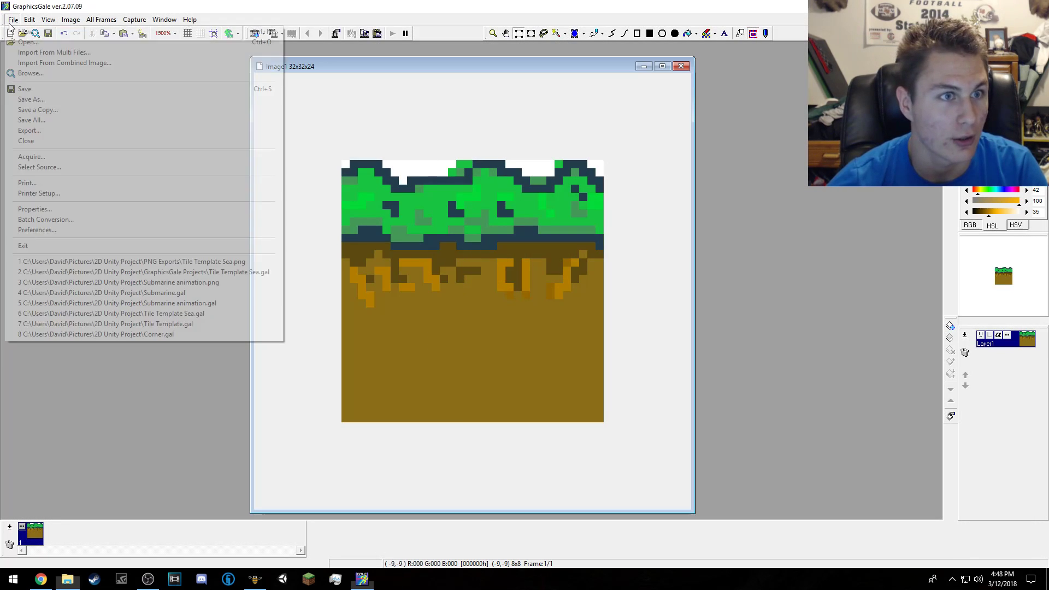
click(26, 32)
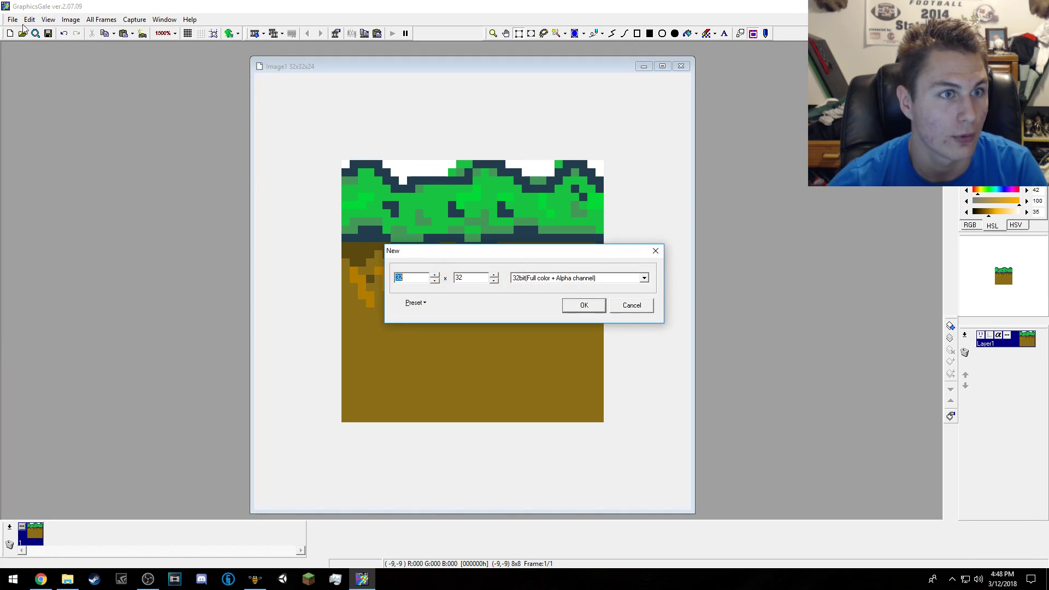
click(655, 251)
- Open Tile Template Sea from the PNG Exports folder and maximize its image window
click(12, 20)
click(38, 44)
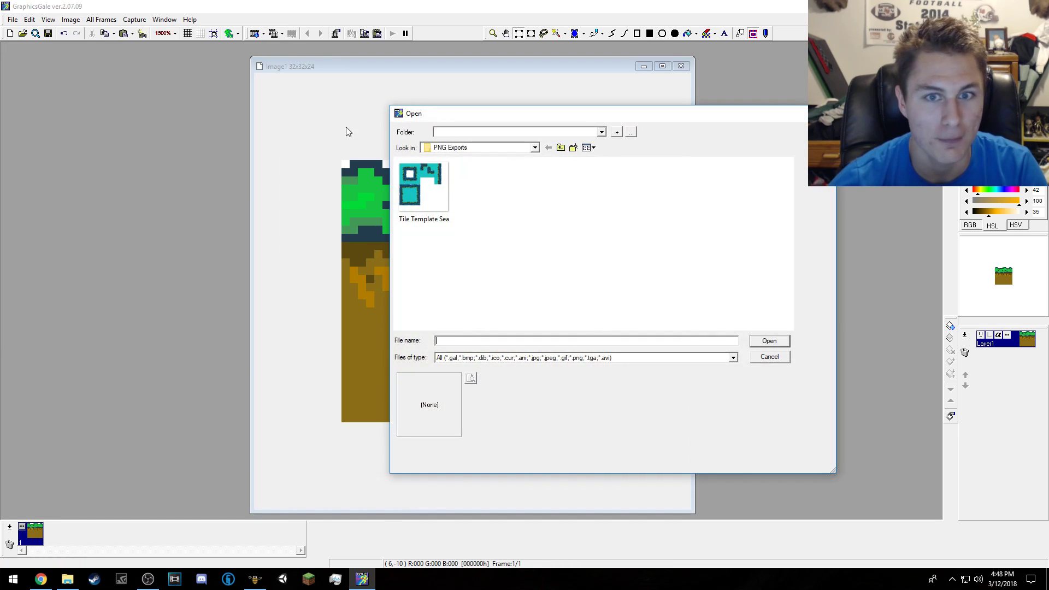
double_click(423, 164)
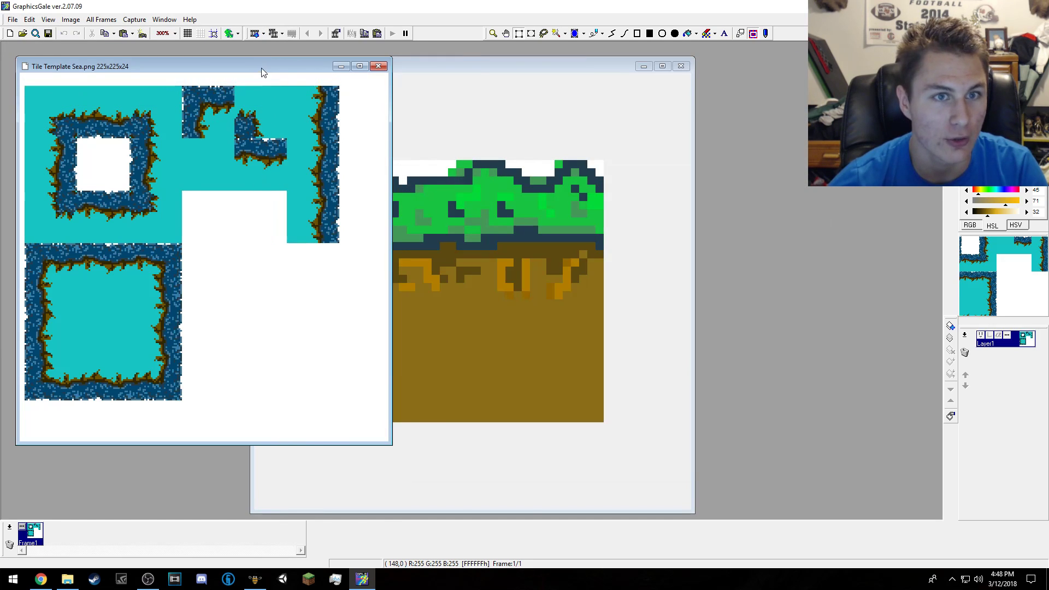
drag(262, 66, 550, 95)
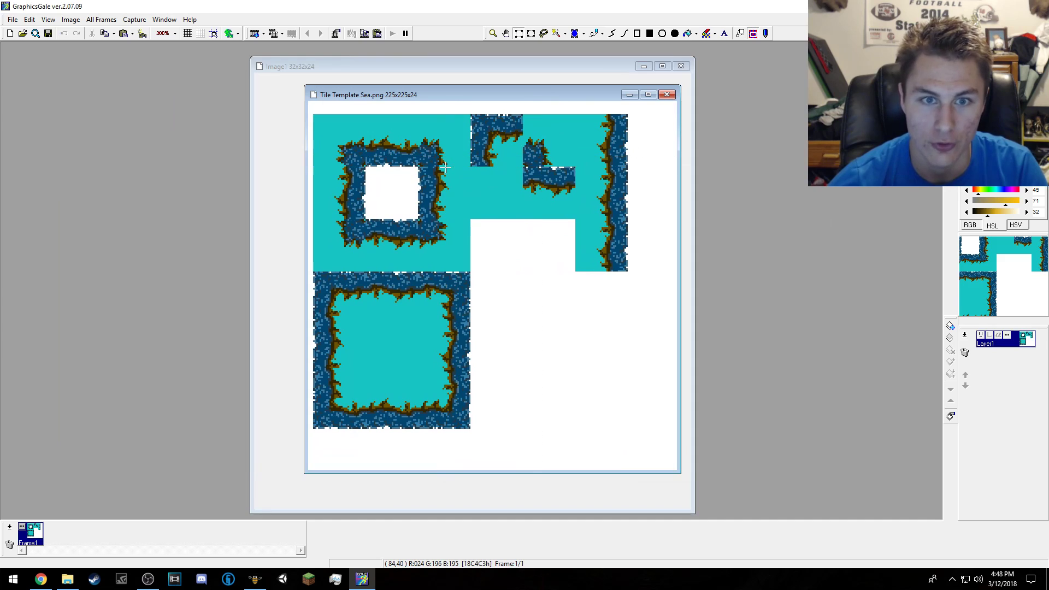
click(648, 95)
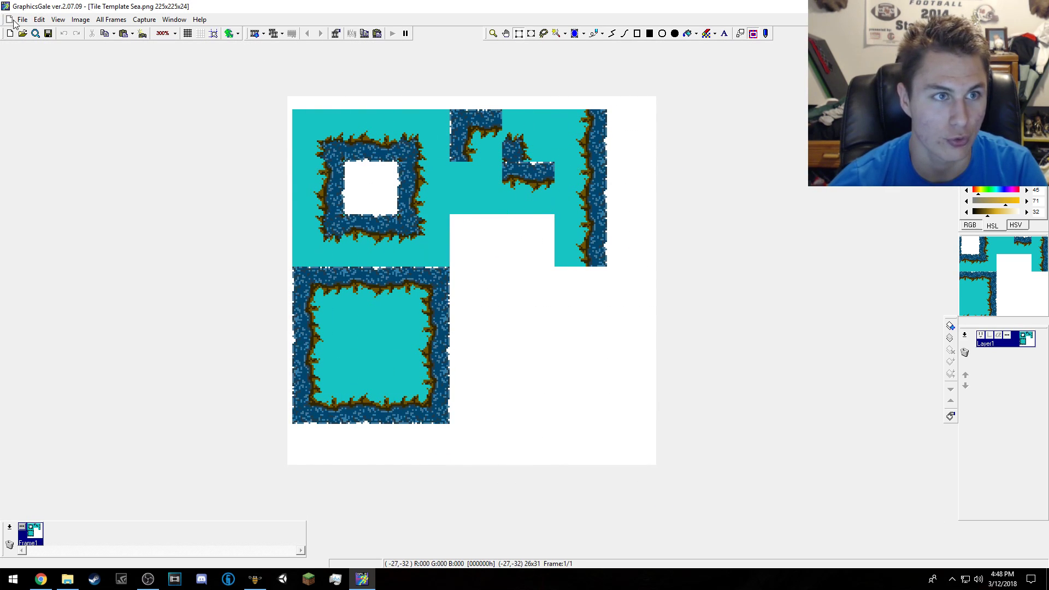
- Examine the edge, corner and fill tiles of the Tile Template Sea sheet at several magnifications
click(492, 34)
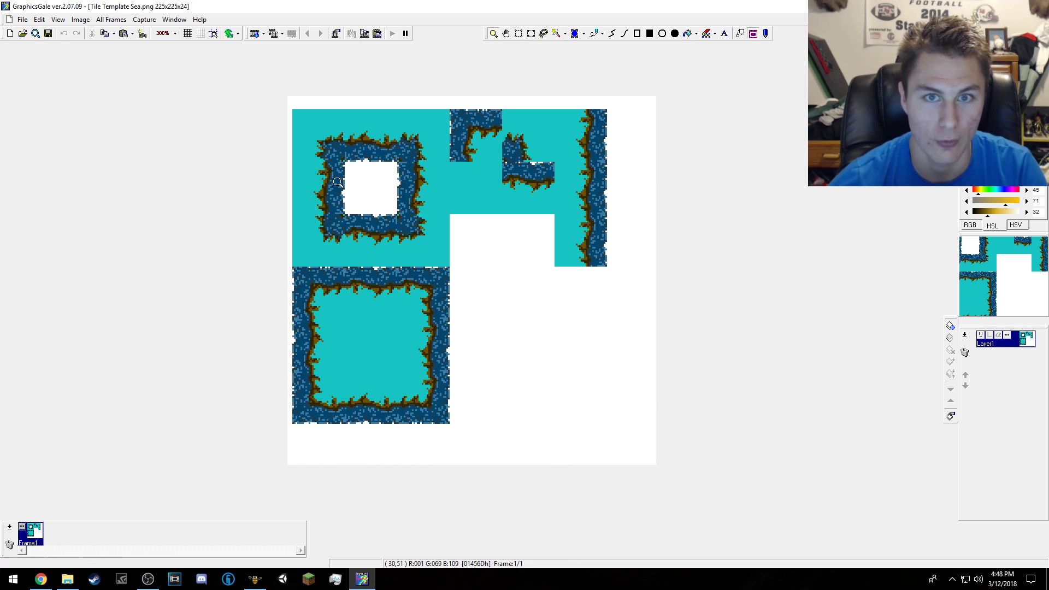
click(356, 173)
click(357, 172)
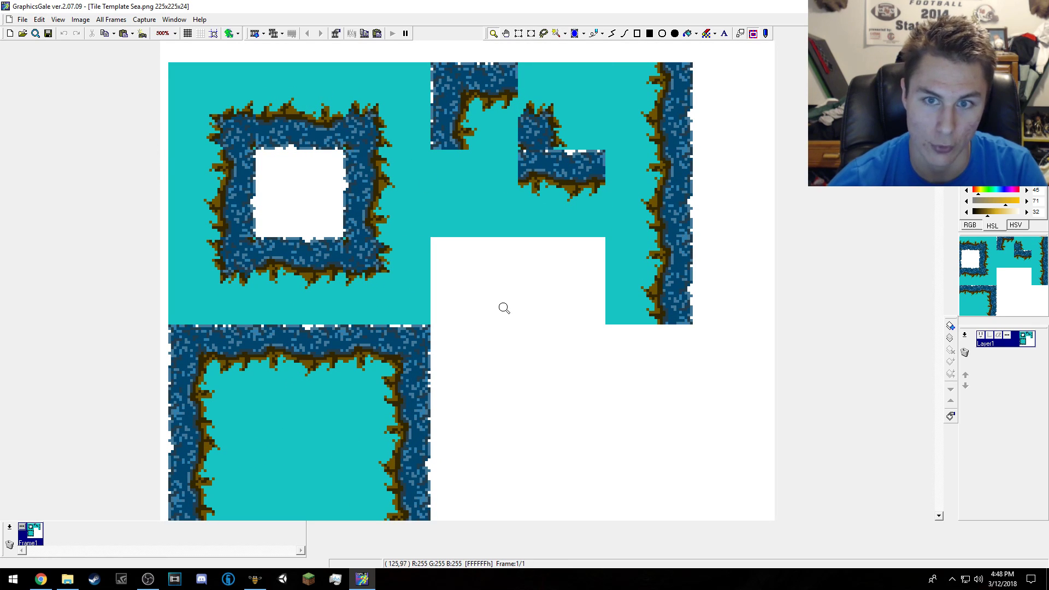
scroll(592, 249, down, 2)
right_click(592, 248)
scroll(590, 186, up, 1)
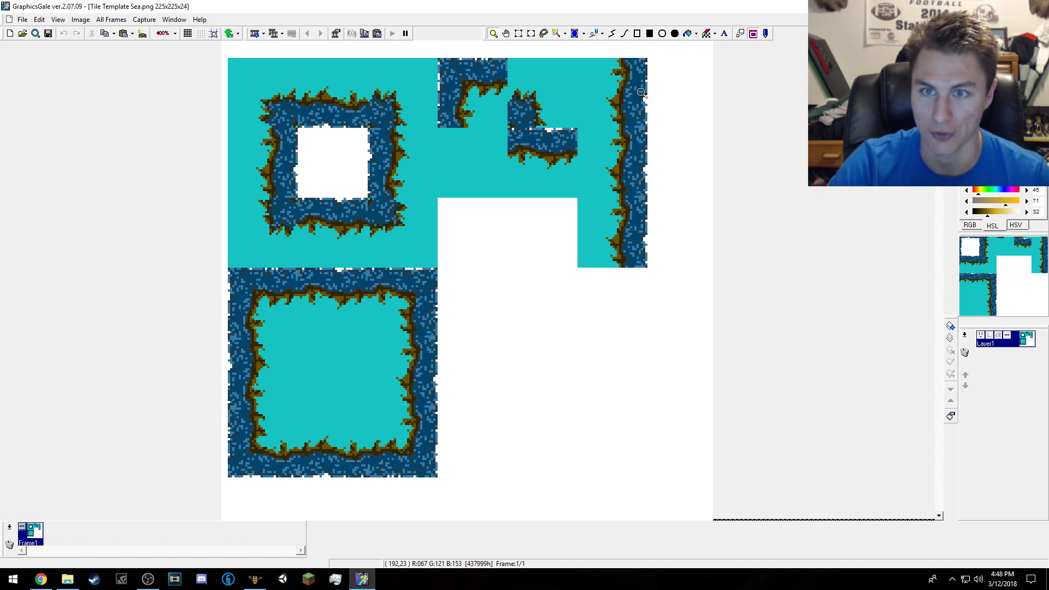
click(506, 33)
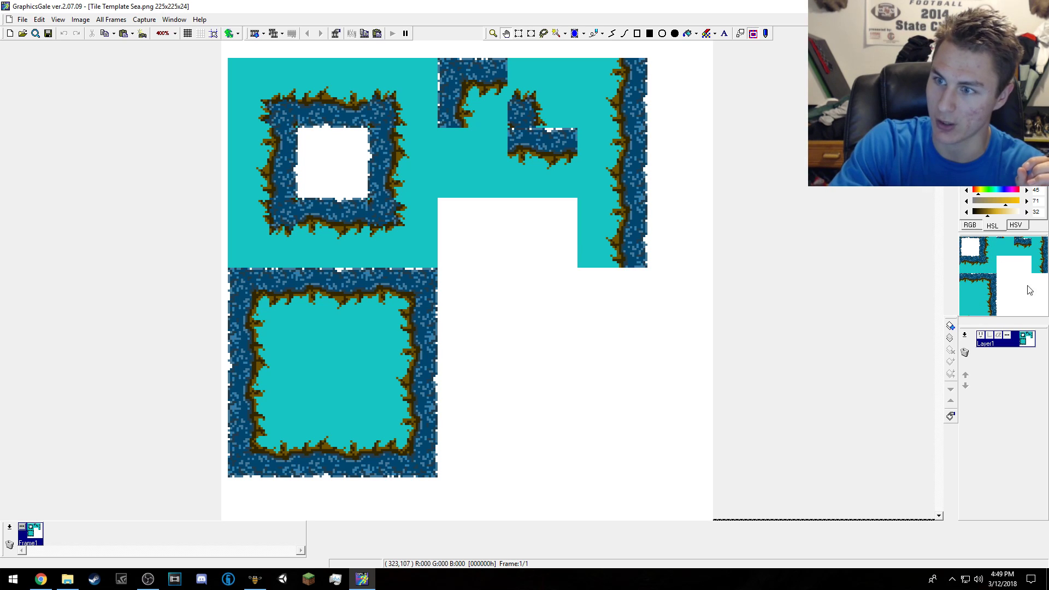
right_click(481, 158)
click(493, 34)
scroll(515, 223, down, 4)
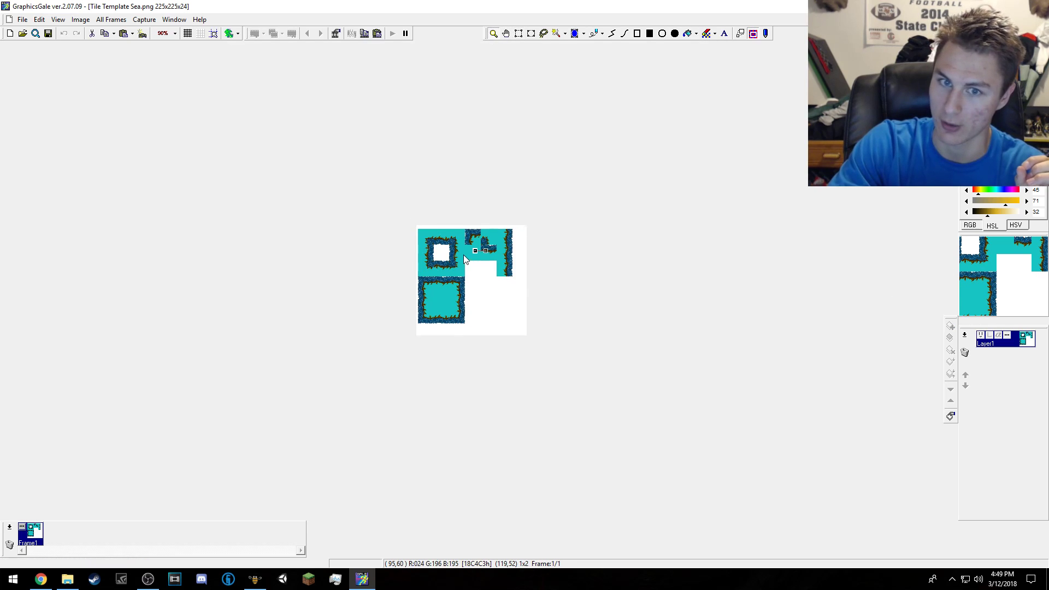
scroll(463, 256, up, 4)
scroll(505, 231, down, 1)
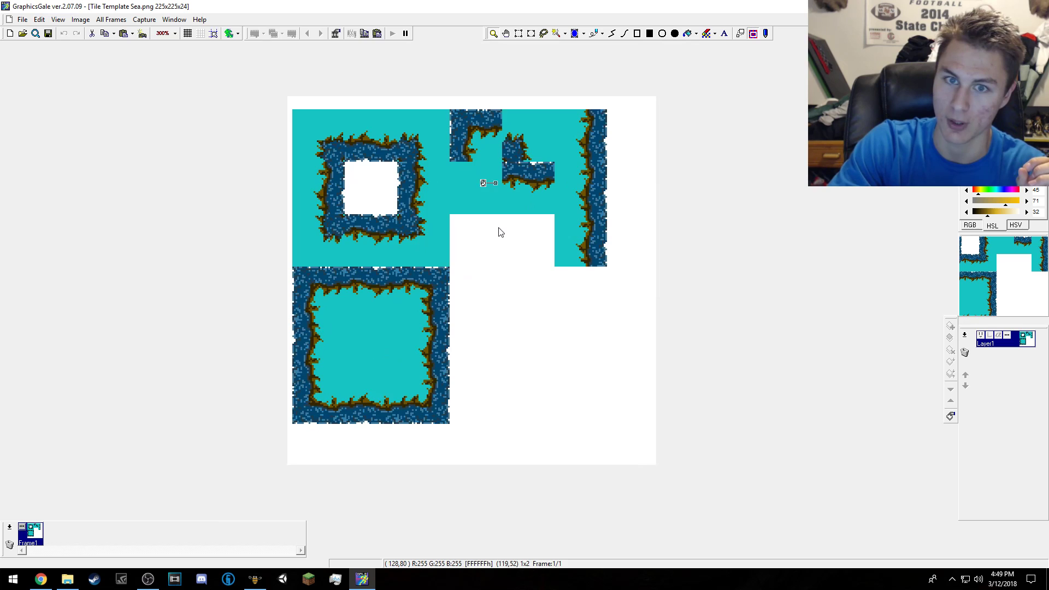
scroll(498, 229, up, 3)
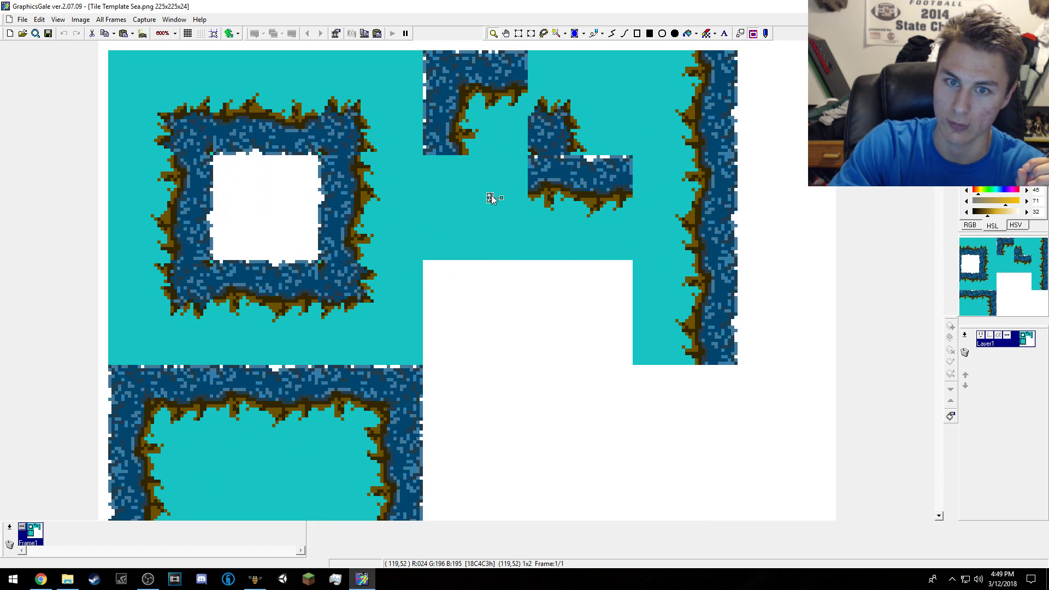
click(518, 34)
click(553, 313)
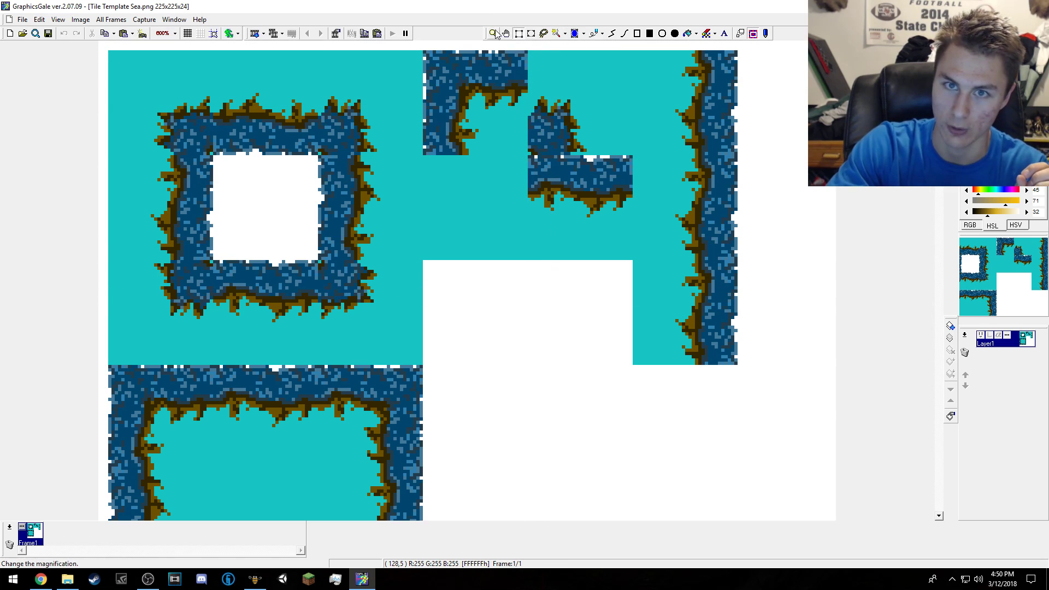
click(493, 34)
click(506, 34)
drag(476, 310, 475, 250)
scroll(475, 250, up, 5)
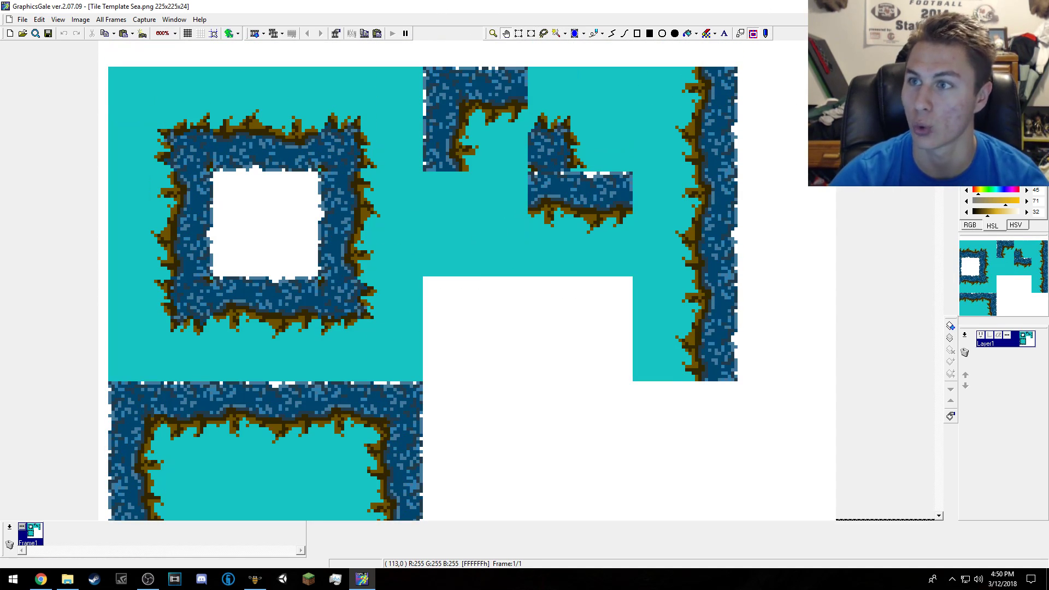
- Close Tile Template Sea.png to return to the grass-and-dirt tile and duplicate its Layer1
click(1041, 20)
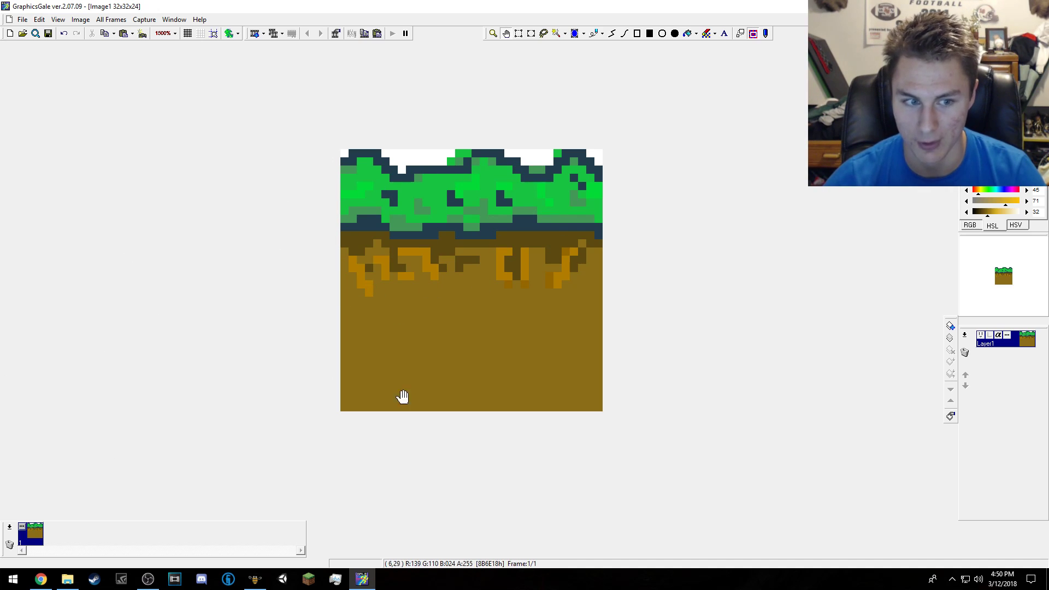
click(596, 35)
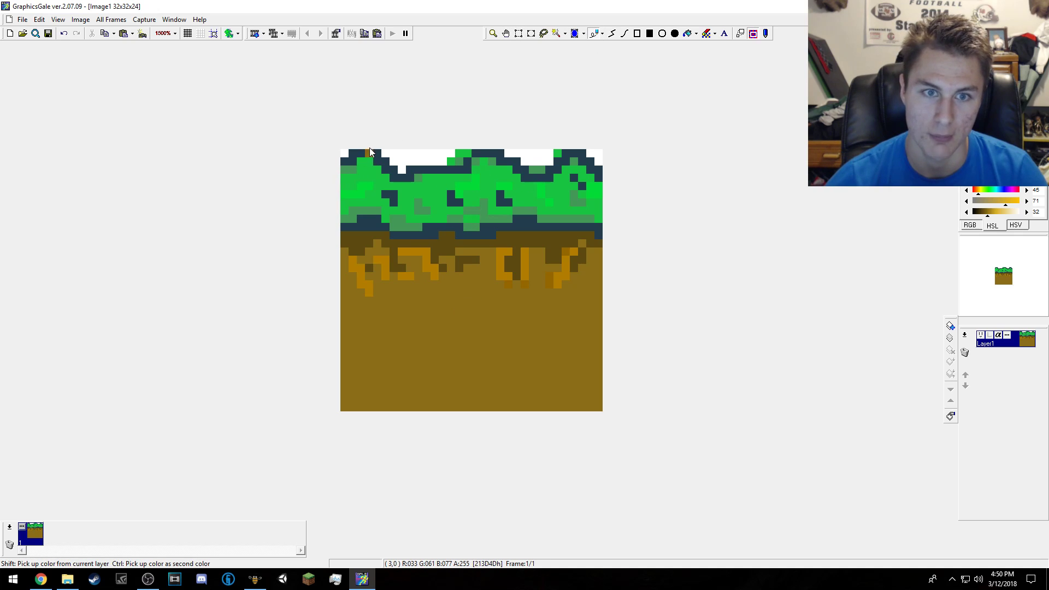
click(443, 153)
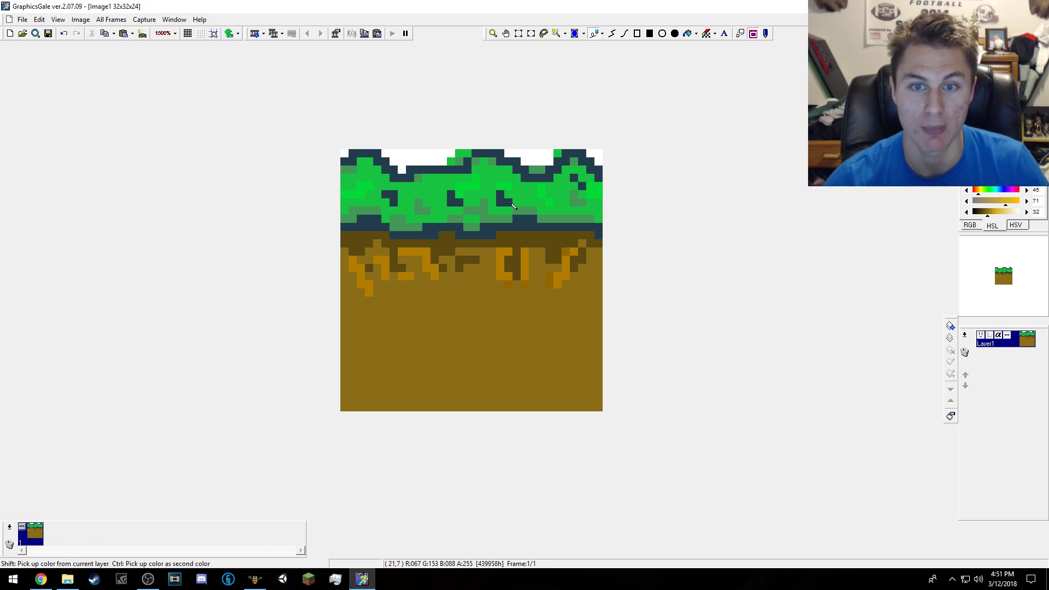
right_click(989, 345)
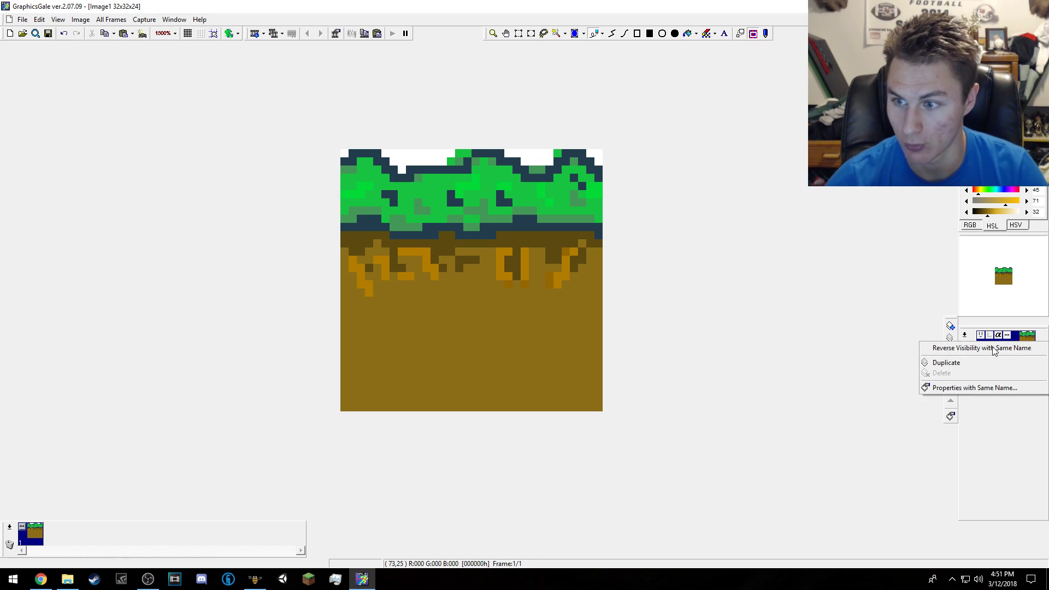
click(984, 360)
click(534, 342)
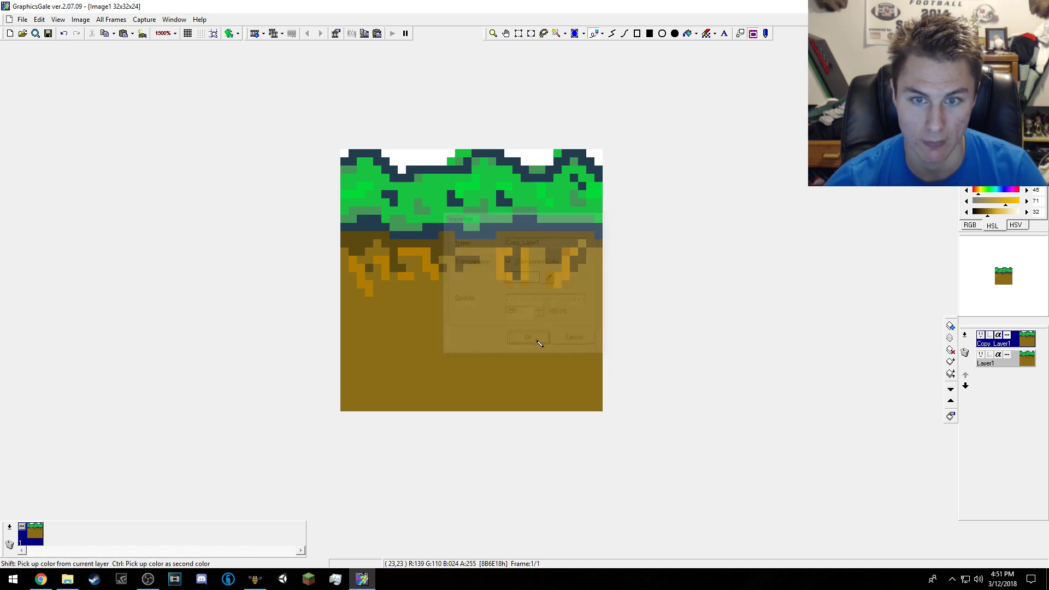
- Rotate the copied layer by 90 degrees three times so its grass runs down the left edge, and deselect
click(80, 20)
click(99, 63)
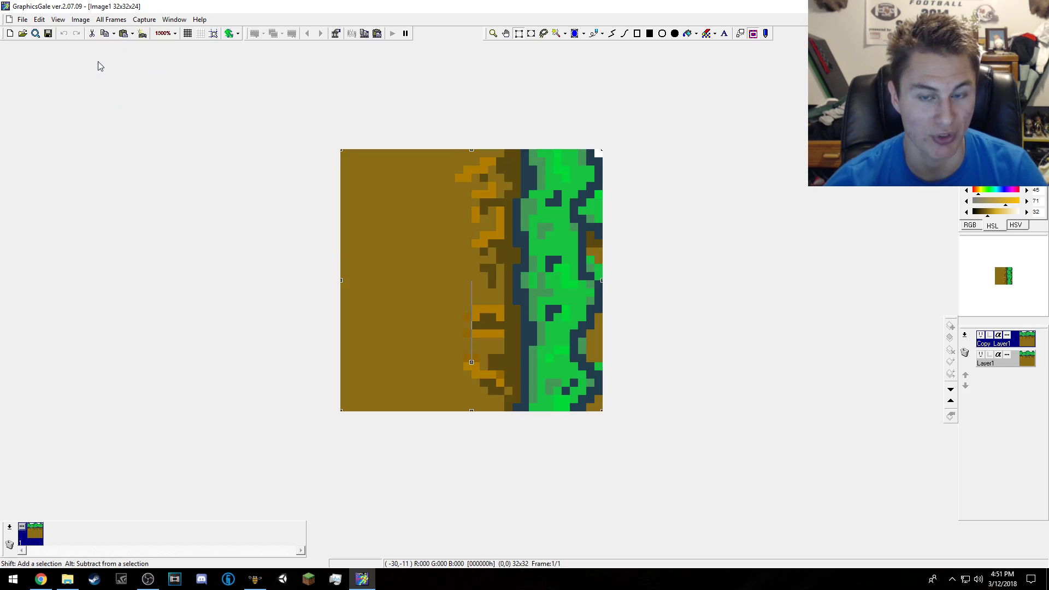
click(81, 19)
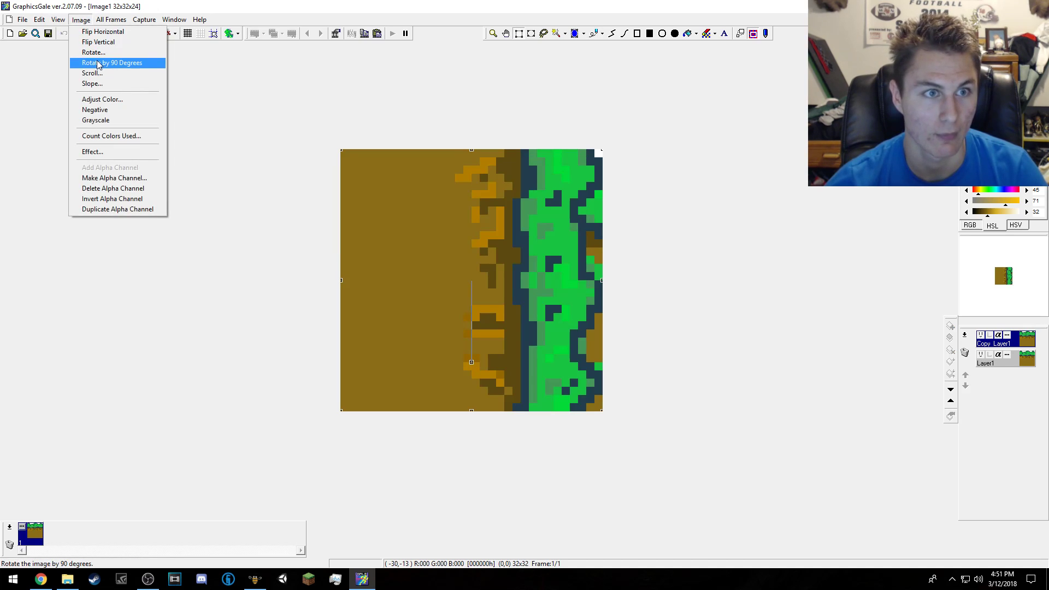
click(100, 62)
click(81, 20)
click(100, 63)
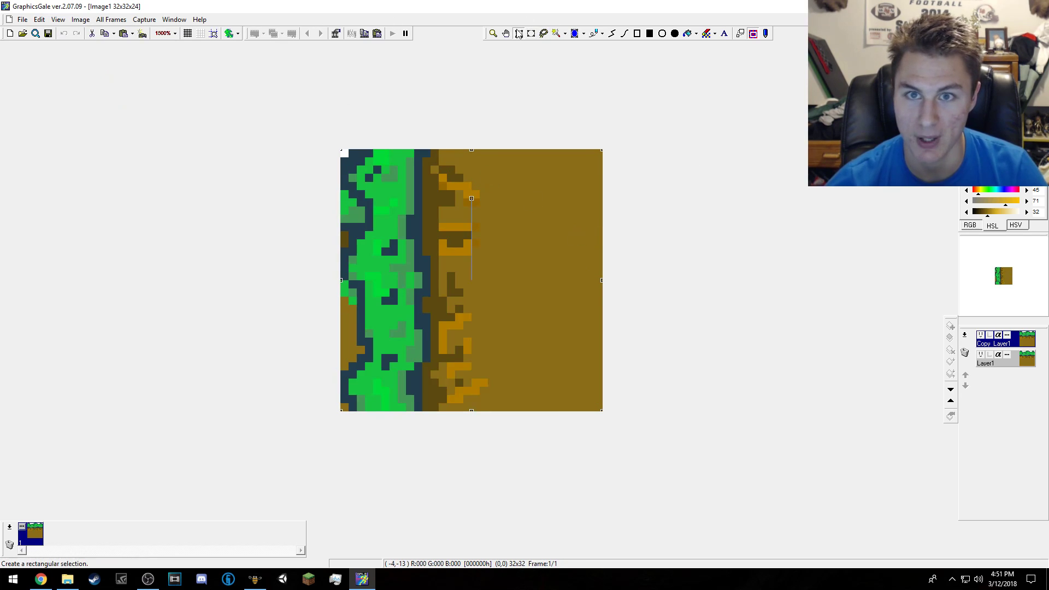
right_click(458, 165)
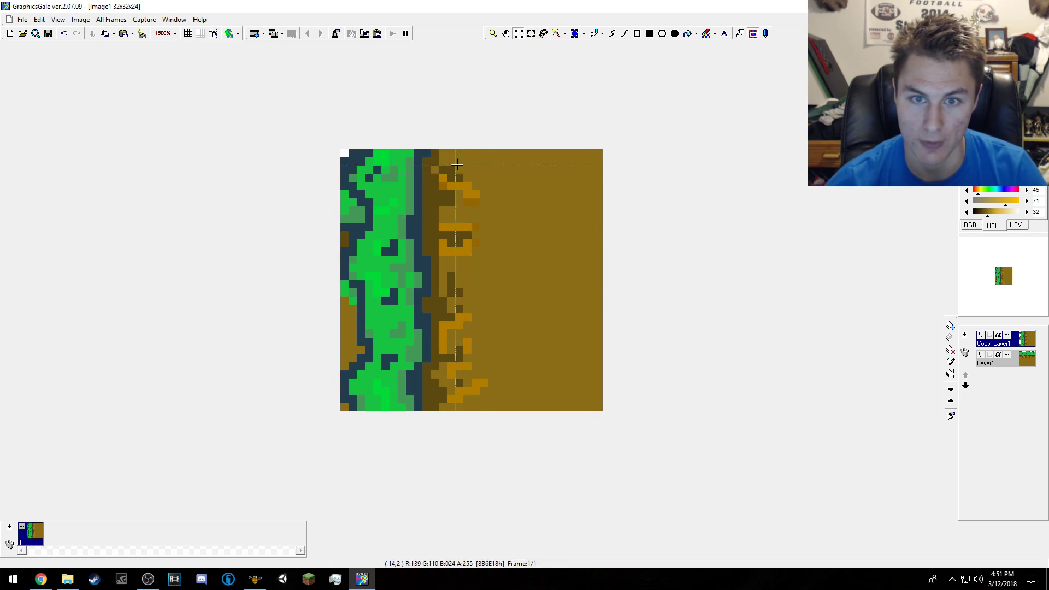
- Delete the right-hand 18 x 32 pixel area and the upper-left block from the copied layer, leaving the lower grass column
drag(455, 149, 614, 415)
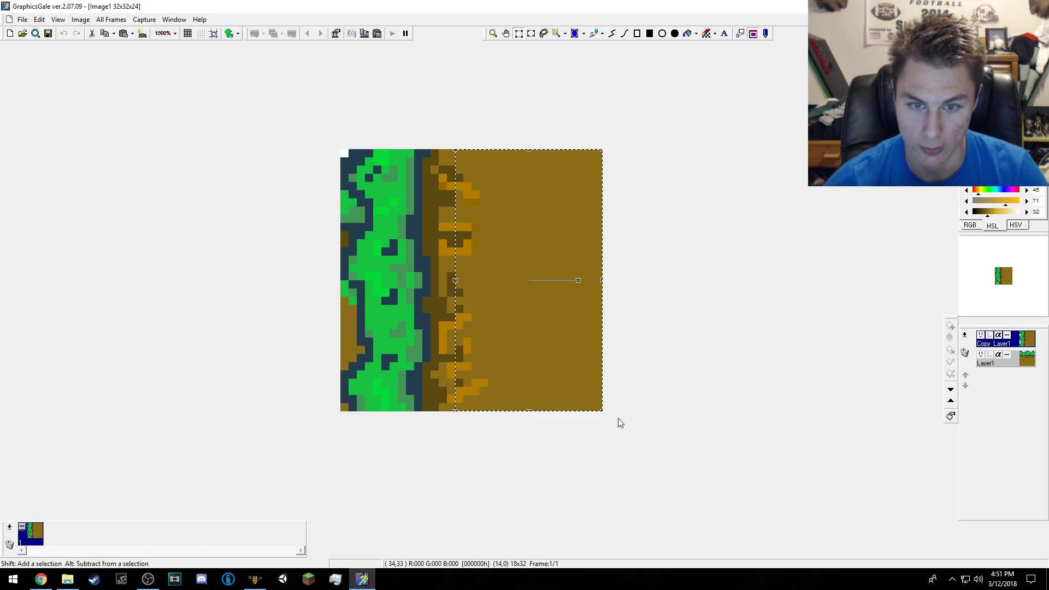
key(Delete)
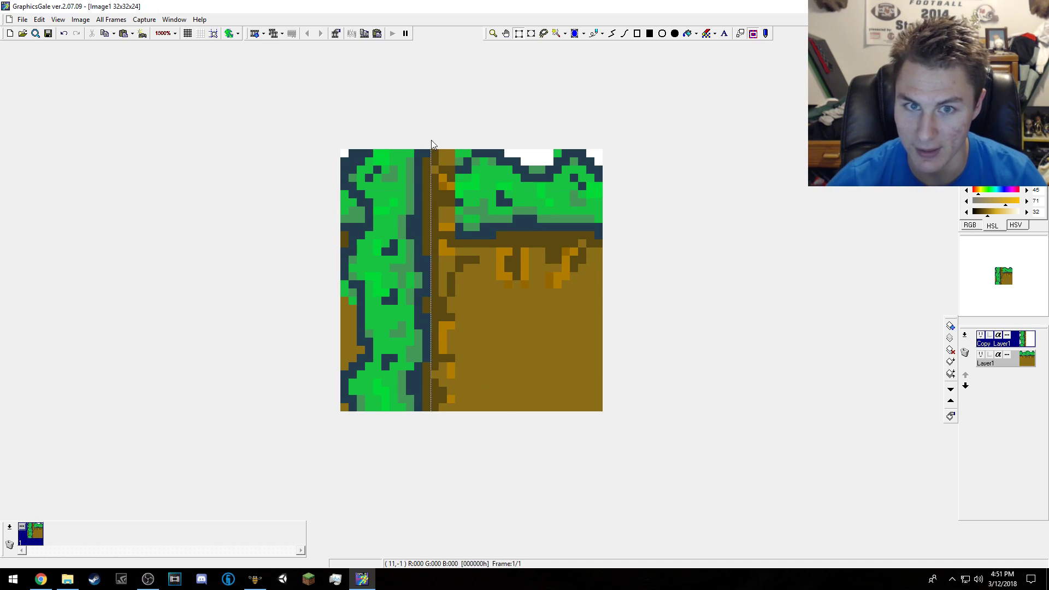
drag(455, 148, 321, 229)
key(Delete)
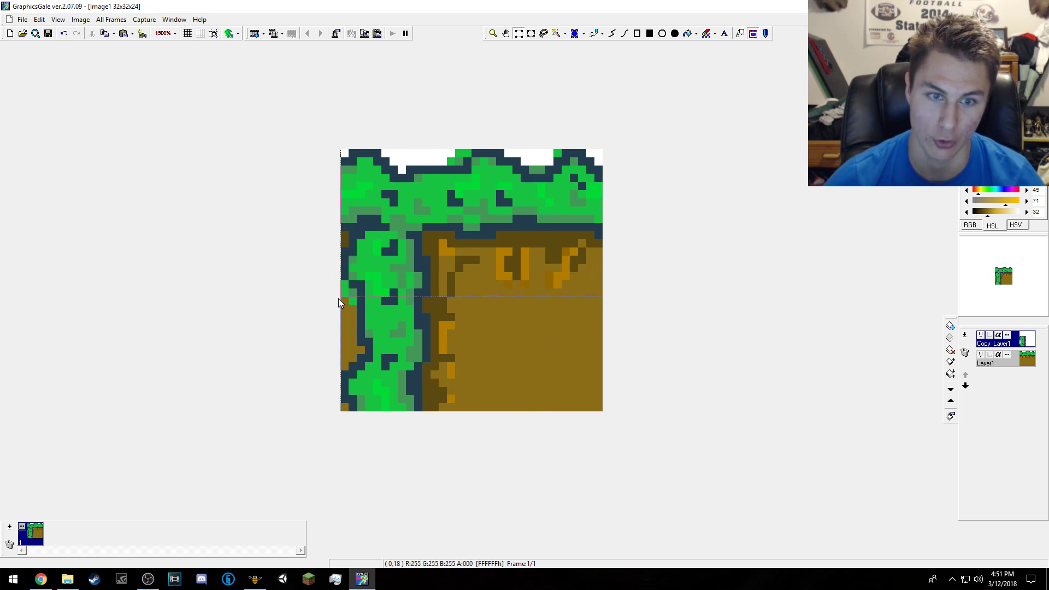
- On Layer1, delete the dirt areas showing outside the vertical grass column along the left edge
drag(344, 299, 364, 370)
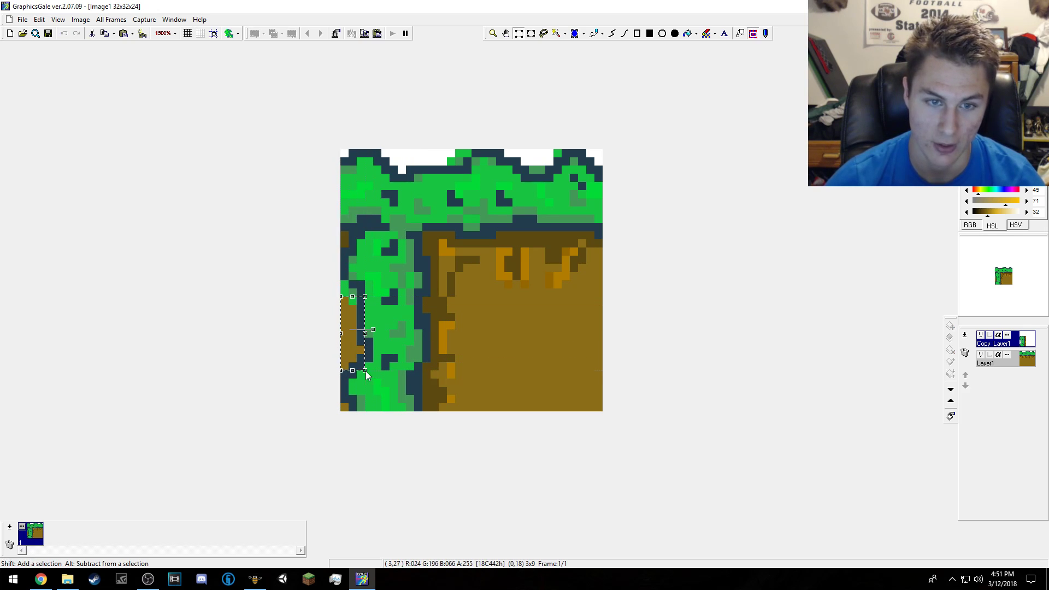
click(985, 364)
key(Delete)
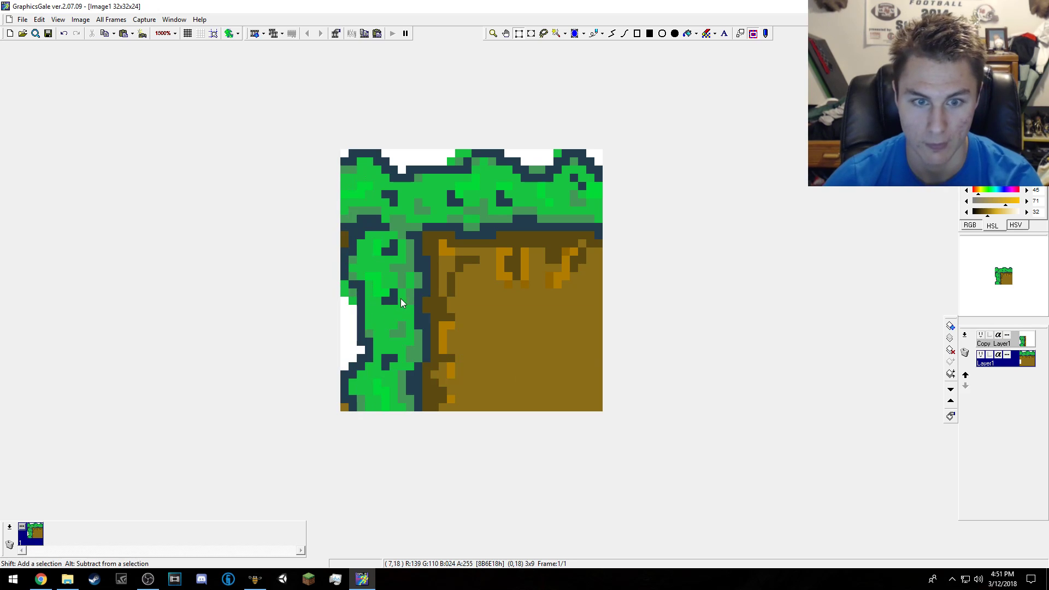
drag(365, 223, 307, 283)
key(Delete)
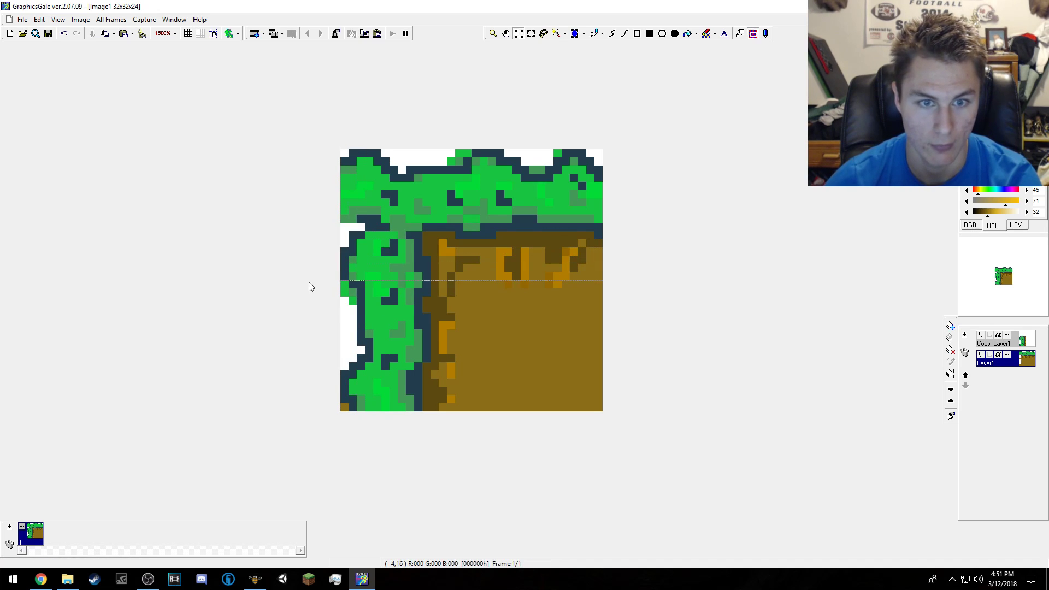
drag(365, 371, 306, 454)
key(Delete)
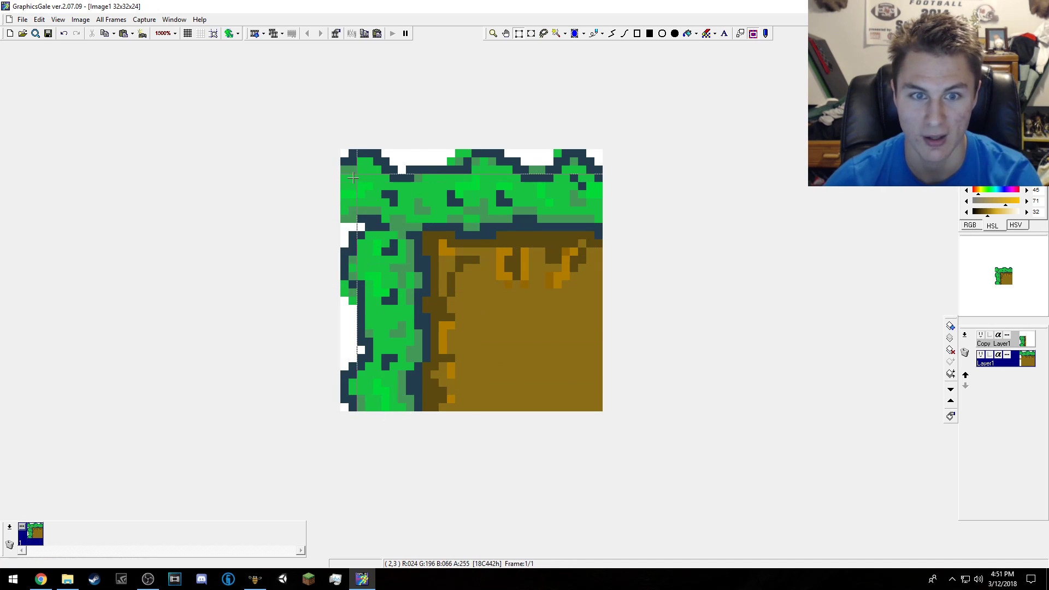
- Try to delete the whole upper-left grass block of Layer1 in one piece, and undo it
drag(377, 227, 291, 131)
key(Delete)
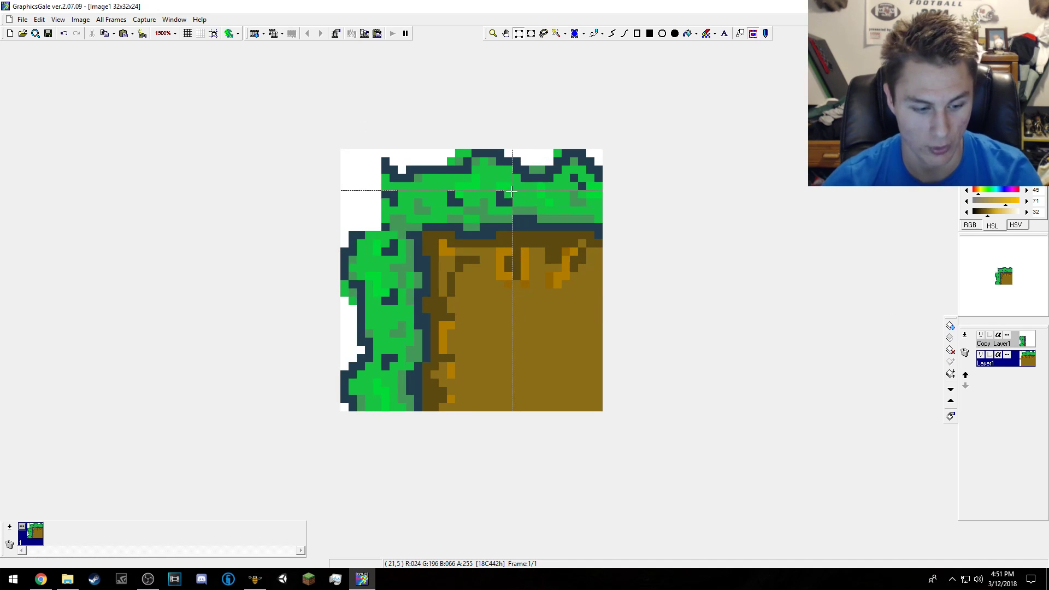
key(ctrl+z)
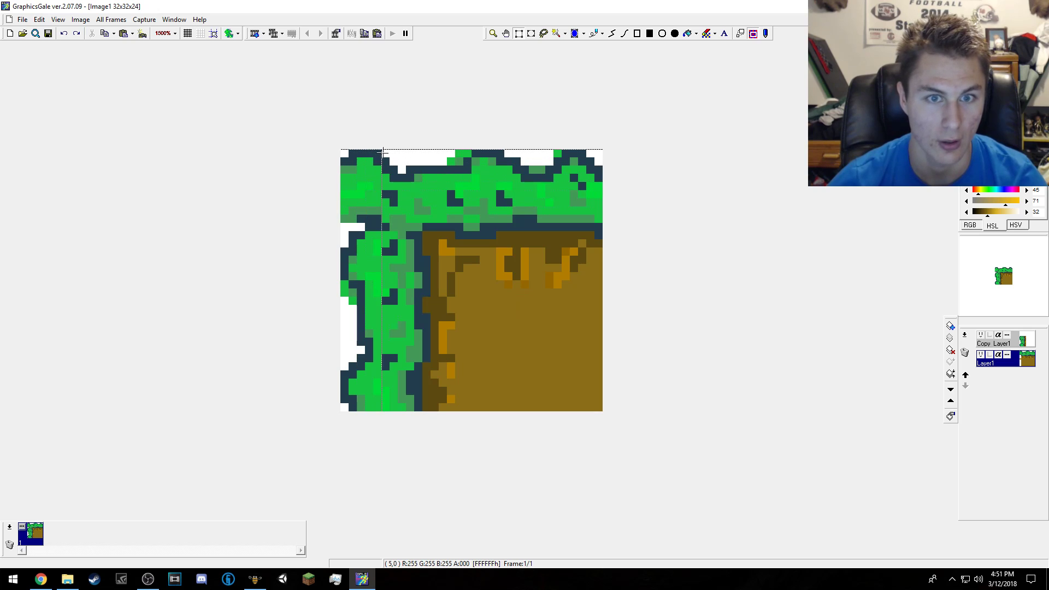
- Delete three small areas of Layer1's upper-left grass to cut the corner into a stepped, rounded shape
drag(399, 156, 296, 211)
key(Delete)
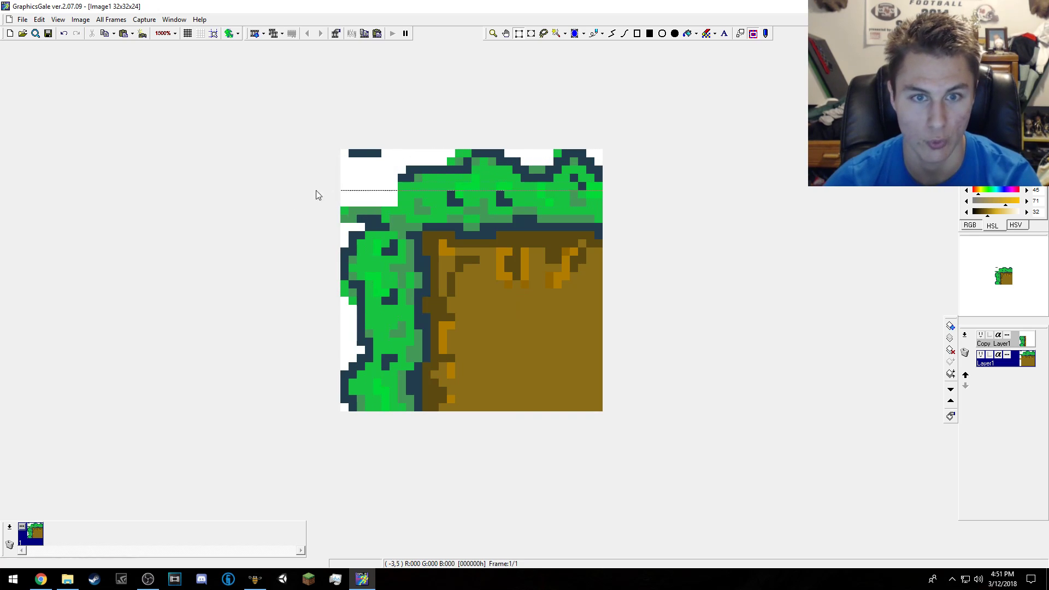
drag(382, 166, 322, 153)
key(Delete)
drag(374, 191, 317, 235)
key(Delete)
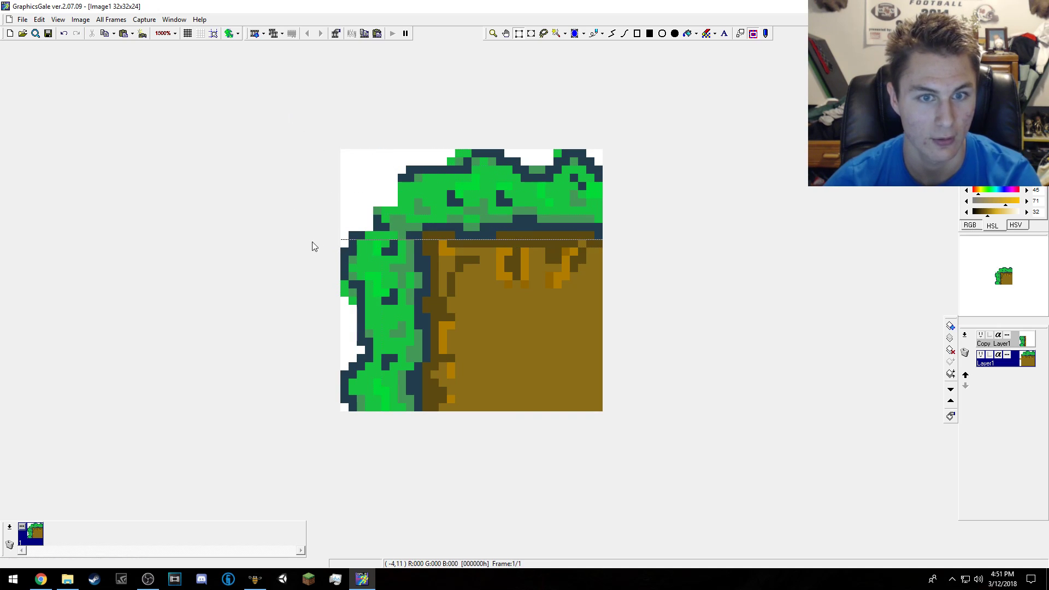
- Combine the copied layer with Layer1 so the corner tile sits on a single layer
drag(871, 280, 610, 246)
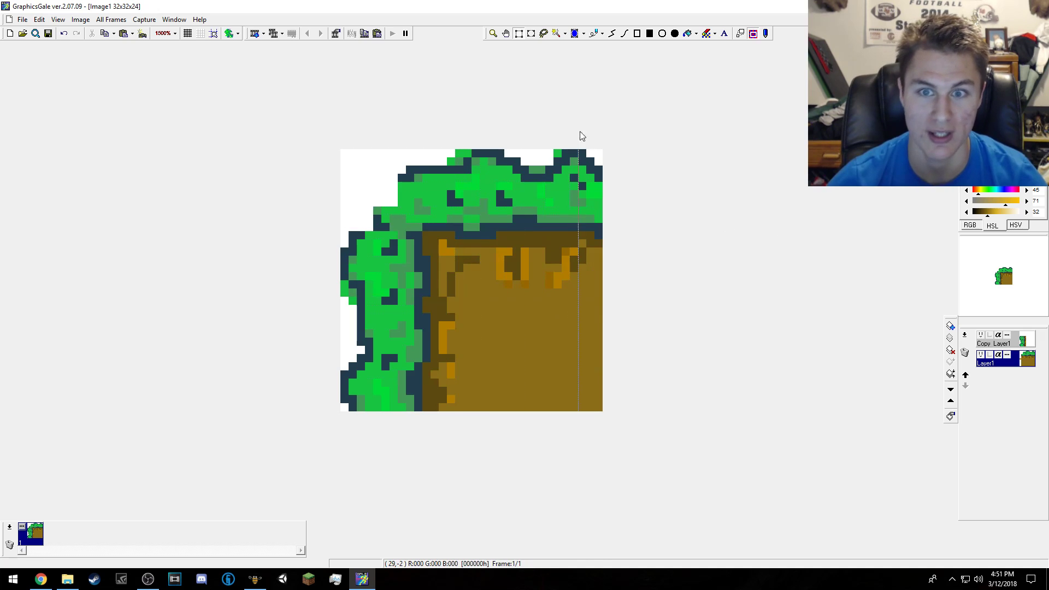
click(981, 344)
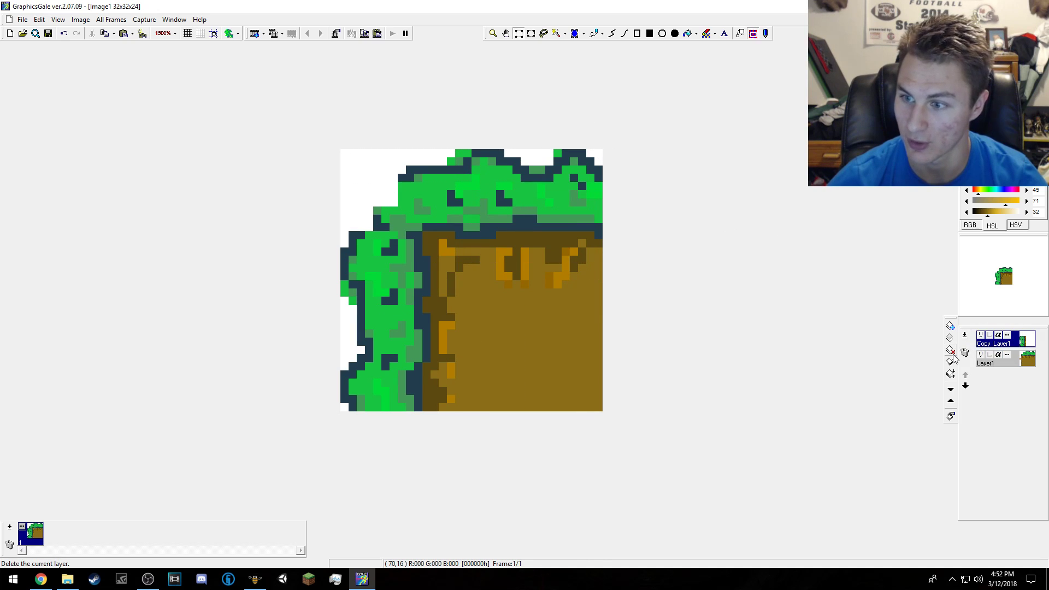
click(951, 373)
- Select the whole 32x32 merged tile, move it toward the canvas's lower-right corner, return it to the origin, and deselect it
click(517, 313)
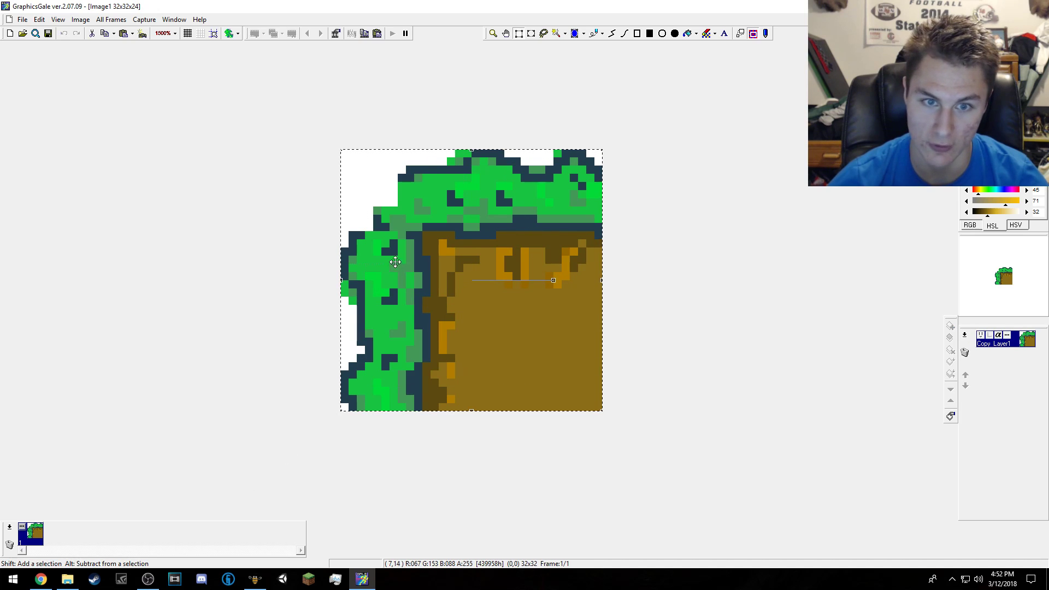
drag(409, 232, 523, 353)
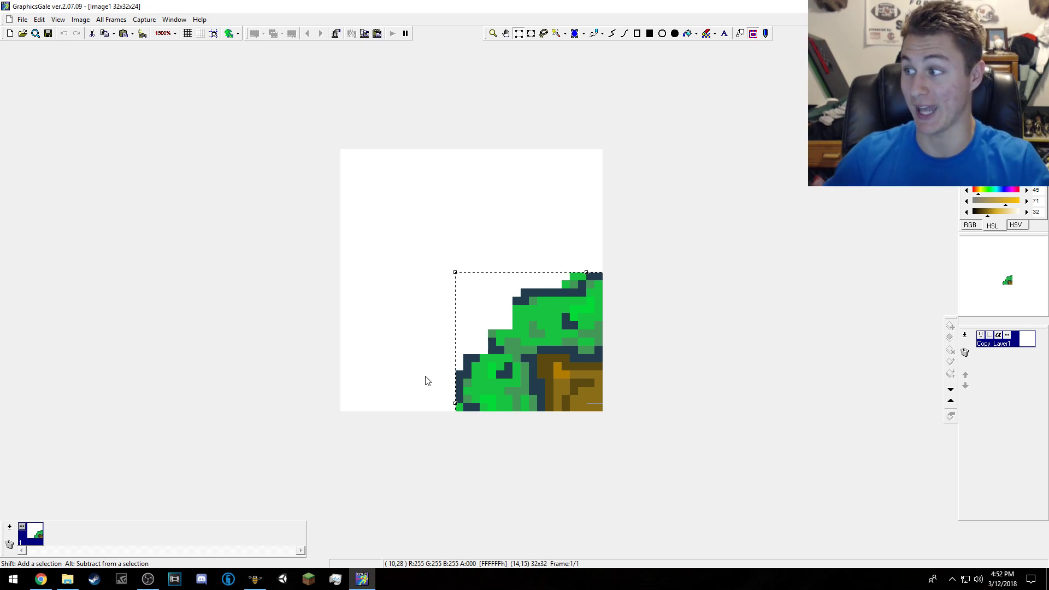
drag(555, 328, 450, 209)
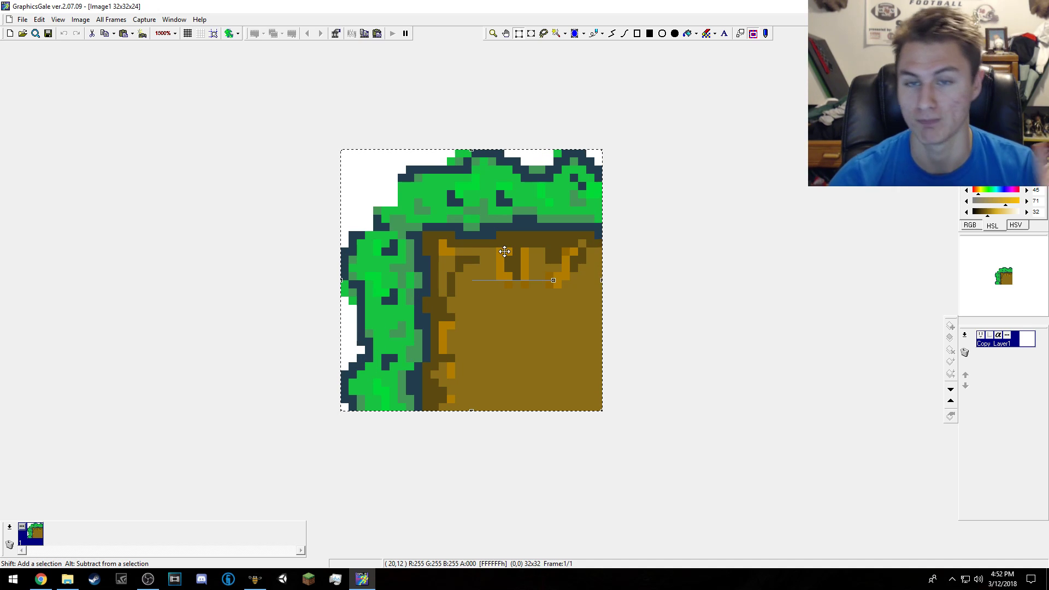
click(827, 190)
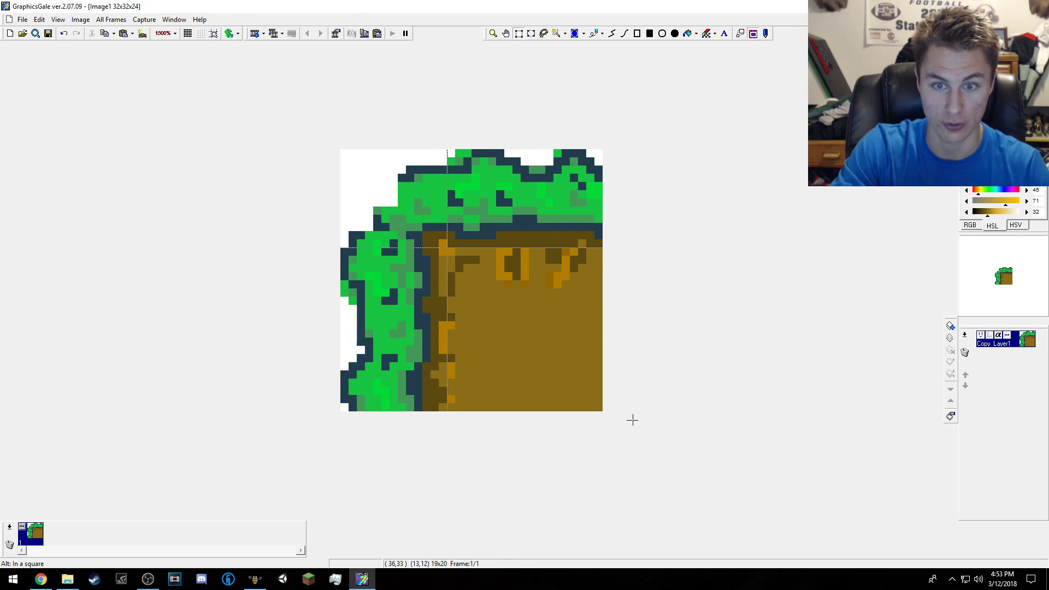
- Apply the Noise effect to the merged corner tile with its amount lowered slightly from the default
click(81, 20)
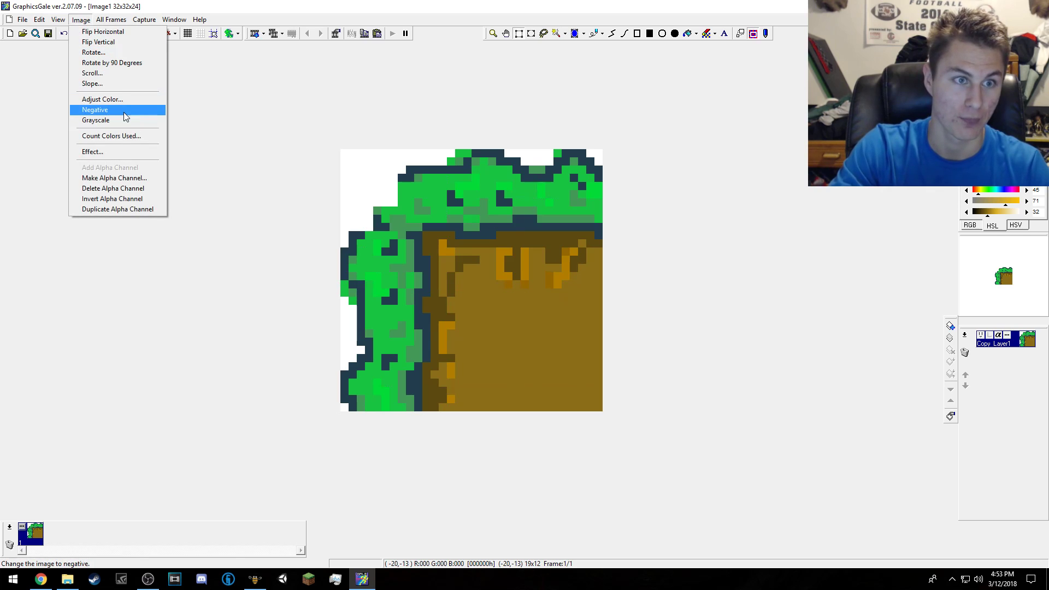
click(123, 153)
drag(622, 179, 660, 168)
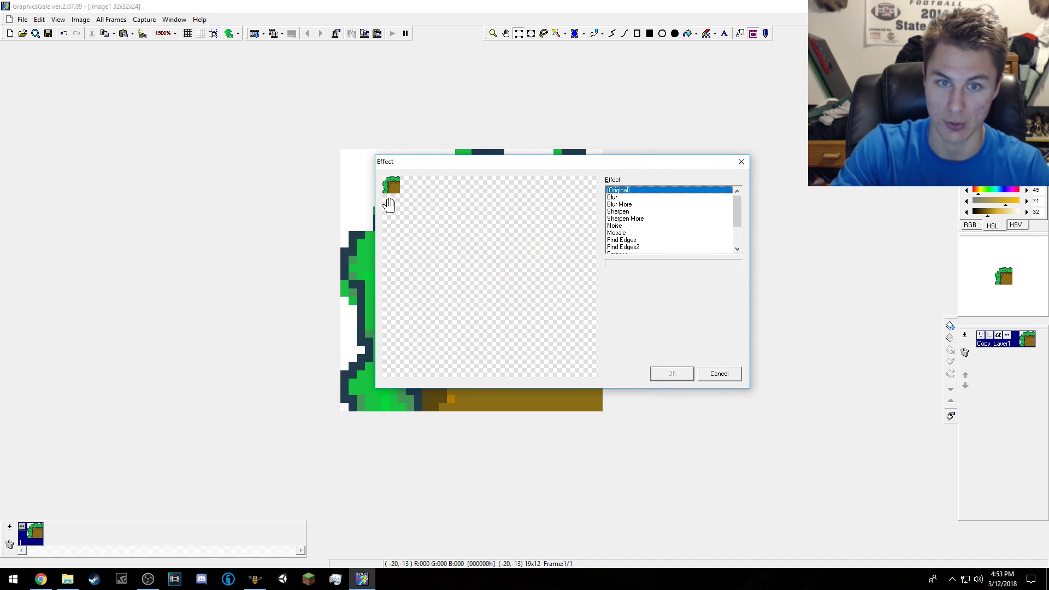
click(639, 225)
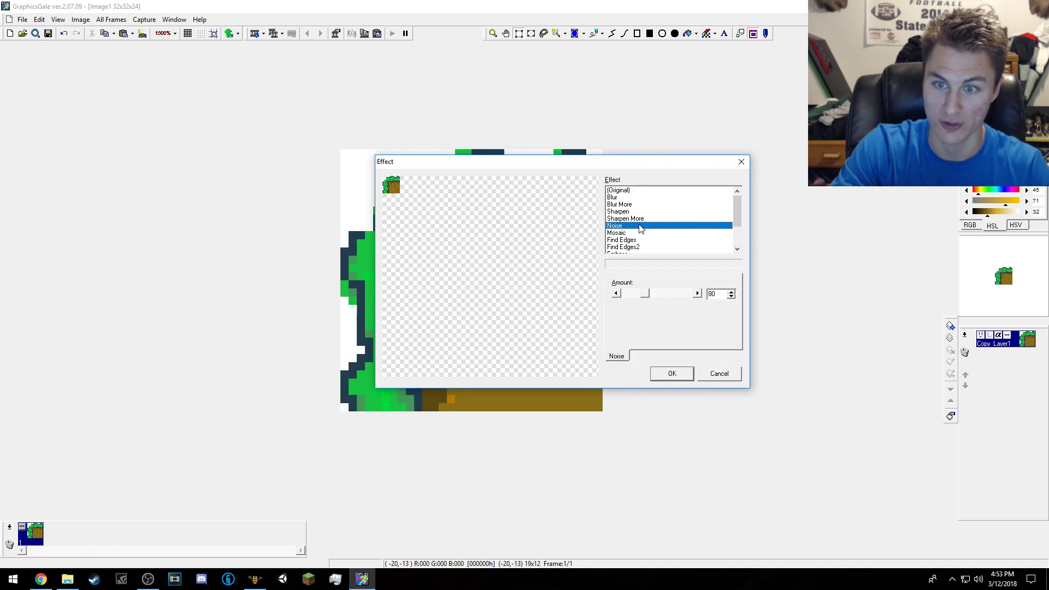
drag(649, 294, 636, 293)
click(672, 374)
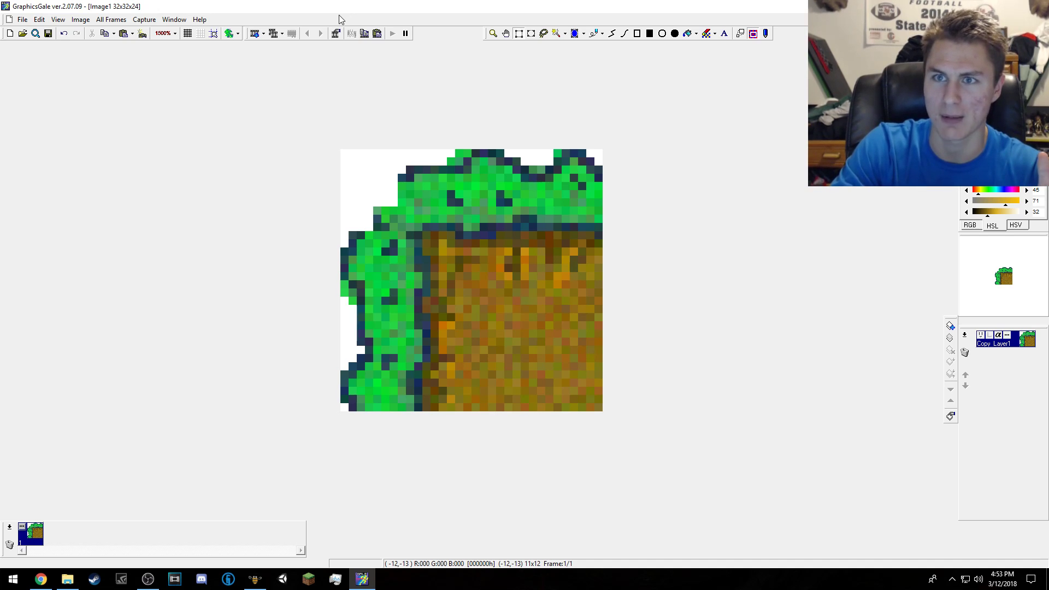
click(188, 34)
click(188, 35)
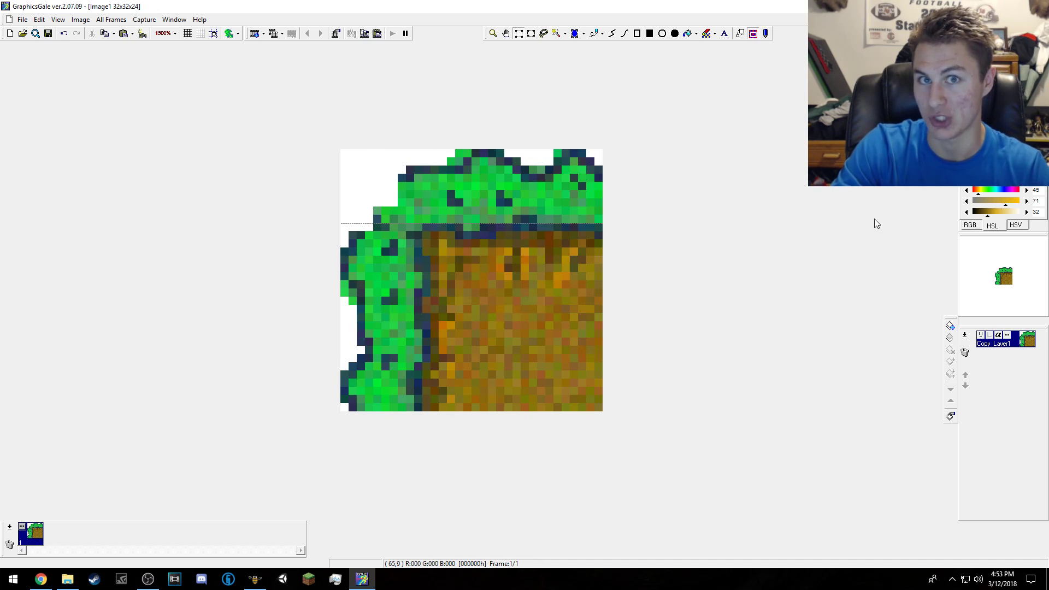
drag(1048, 55, 555, 100)
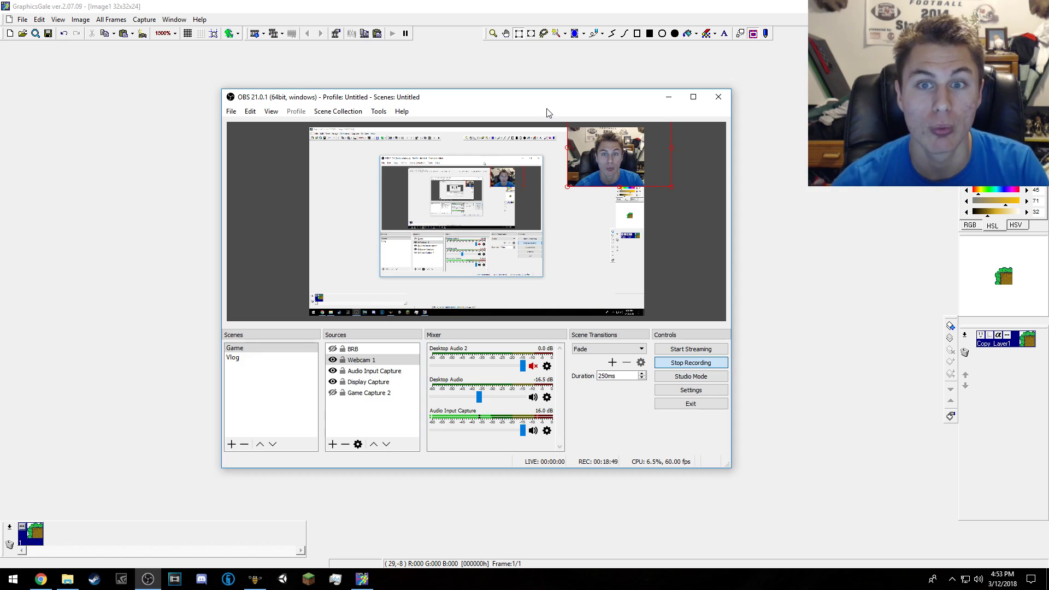
drag(548, 100, 1048, 99)
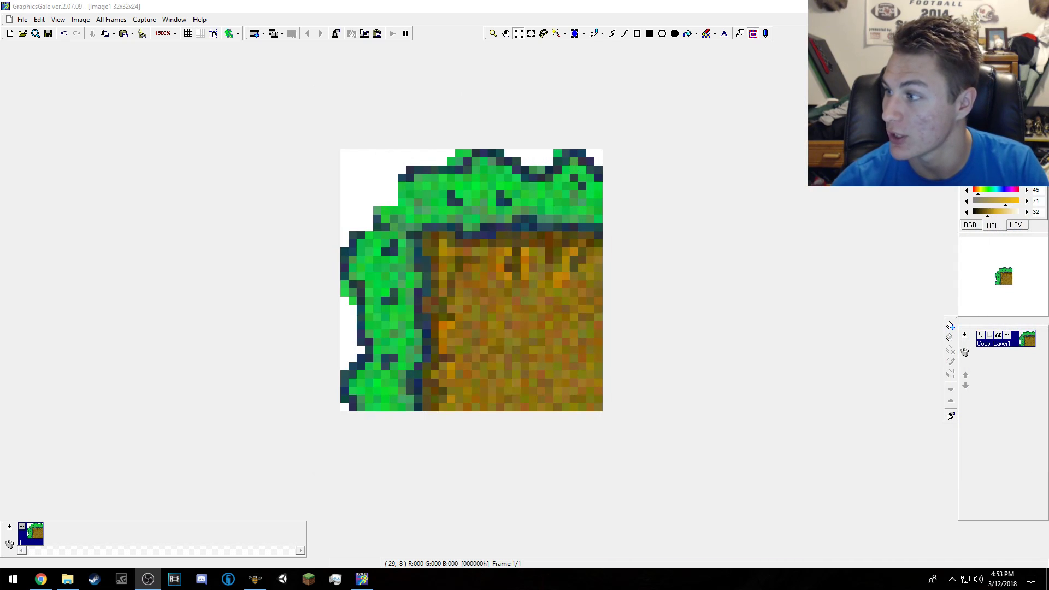